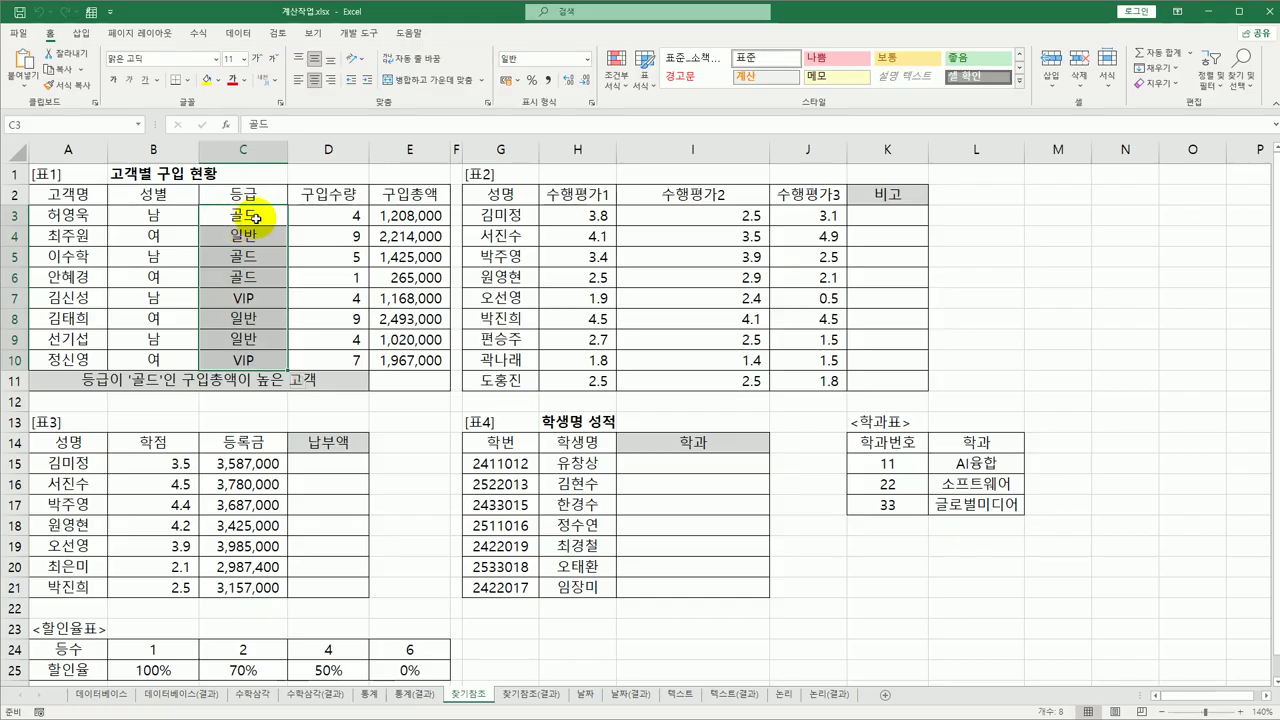
# Step: Examine the grade and total purchase columns of 표1 to find the '골드' customer with the highest 구입총액
pyautogui.moveTo(413, 216); pyautogui.dragTo(395, 355)
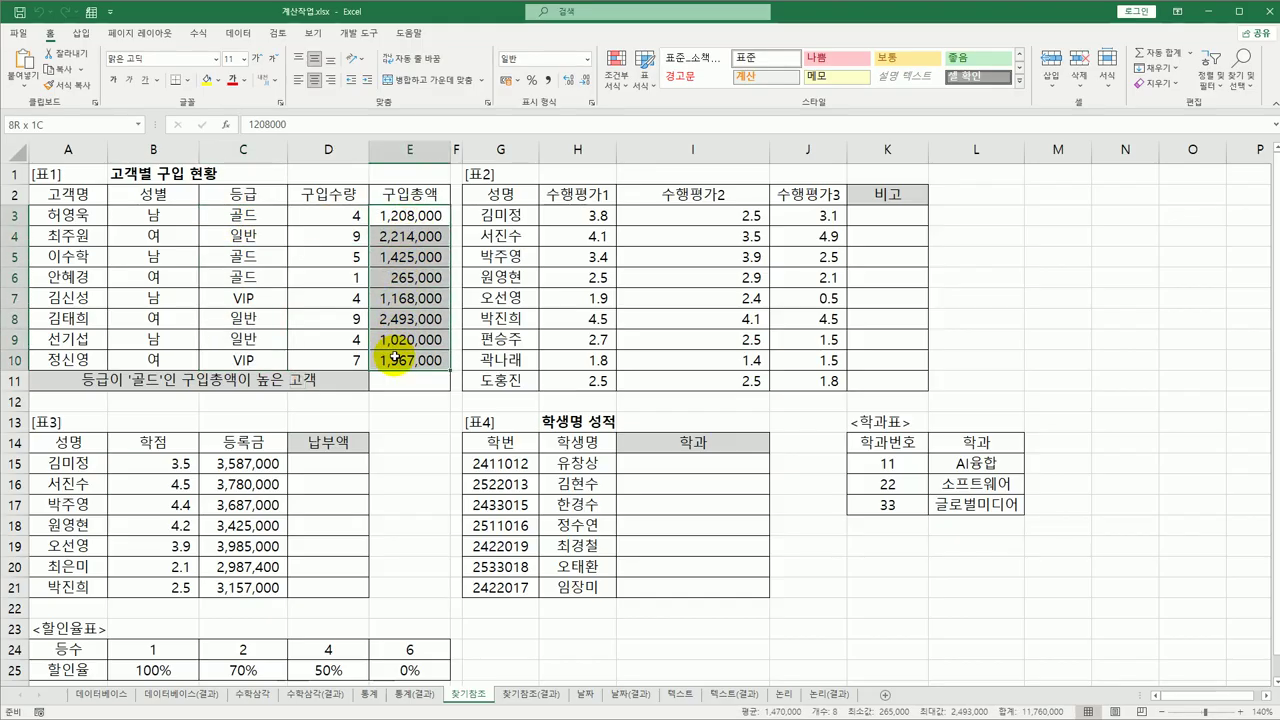
pyautogui.moveTo(395, 355); pyautogui.dragTo(395, 357)
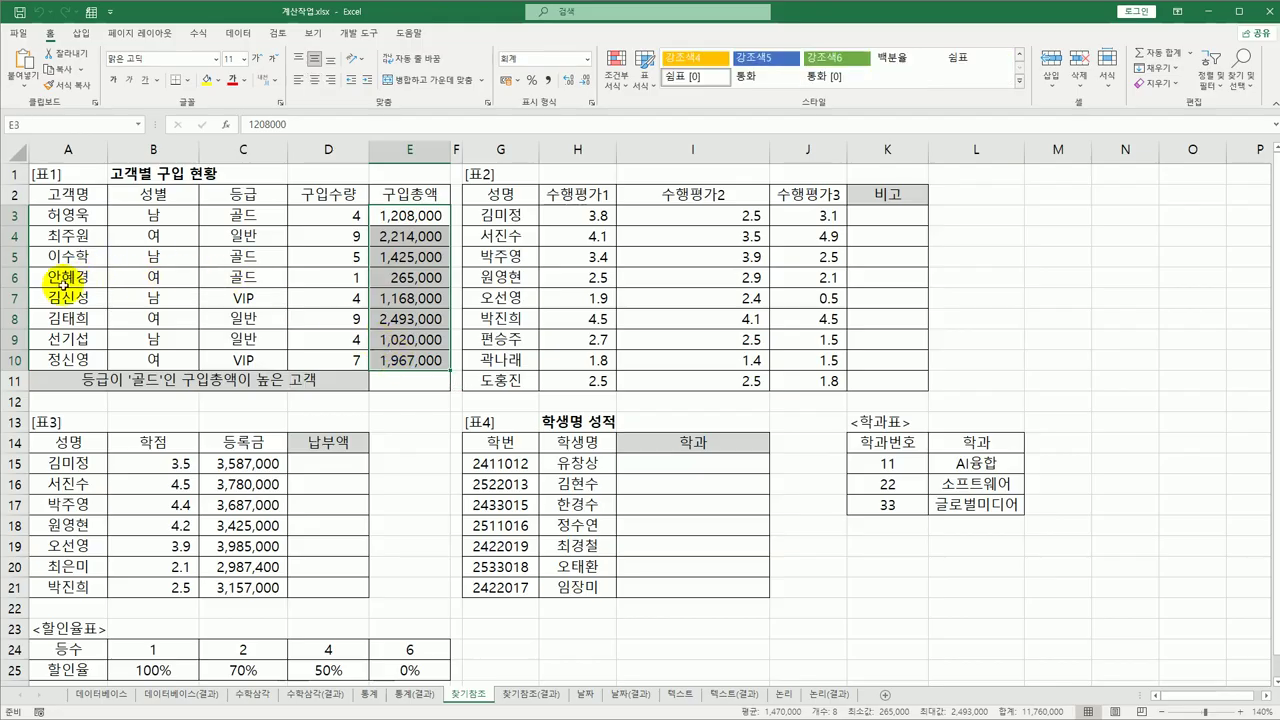
pyautogui.click(402, 384)
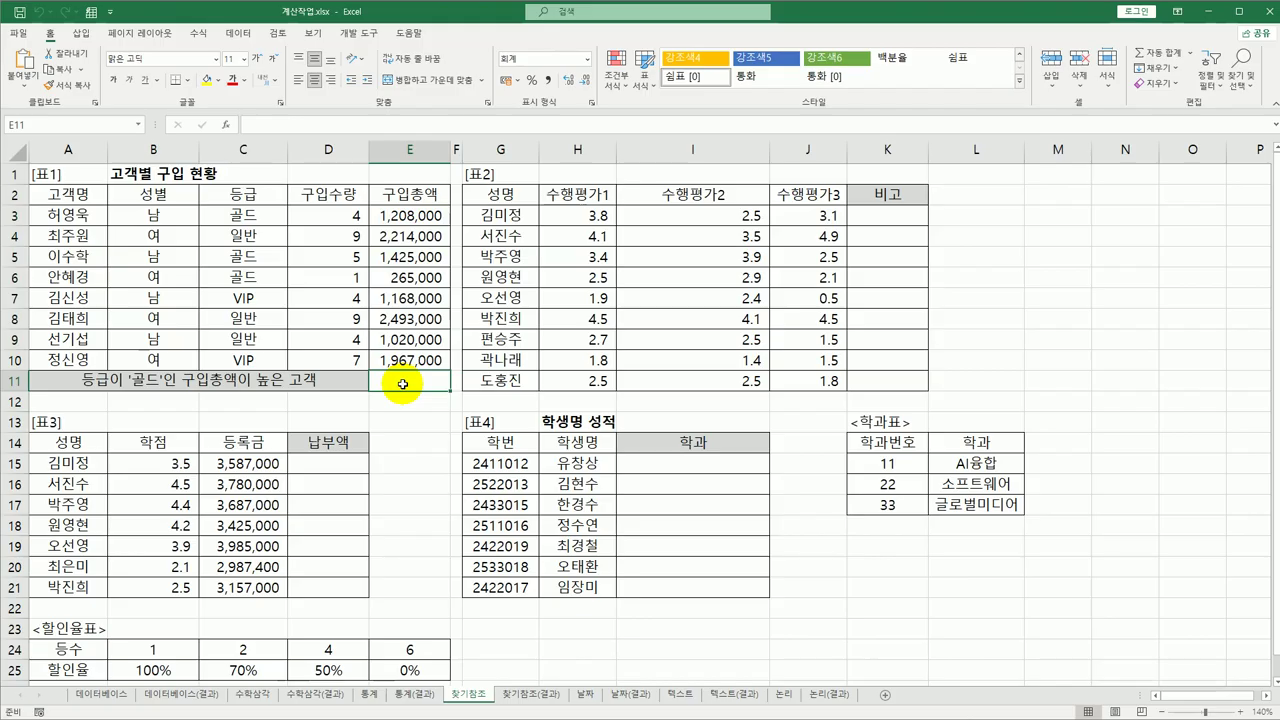
pyautogui.moveTo(243, 213); pyautogui.dragTo(402, 215)
pyautogui.moveTo(243, 256); pyautogui.dragTo(402, 276)
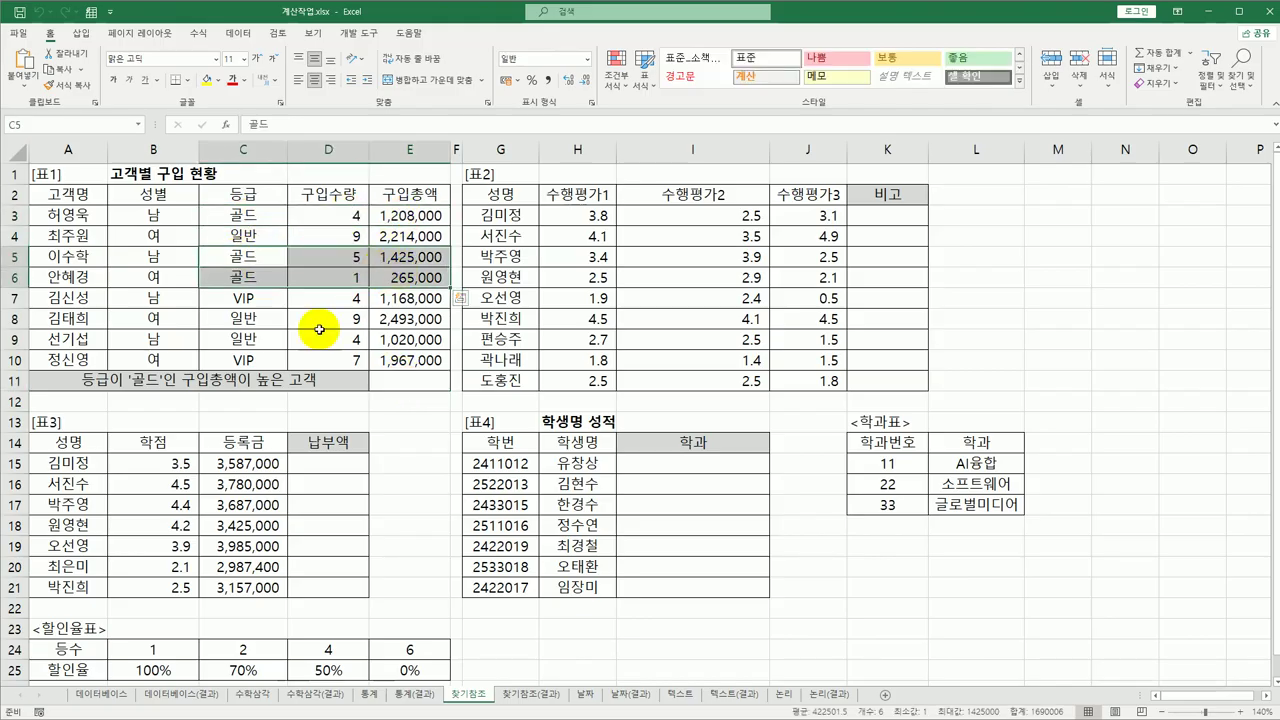
pyautogui.click(425, 257)
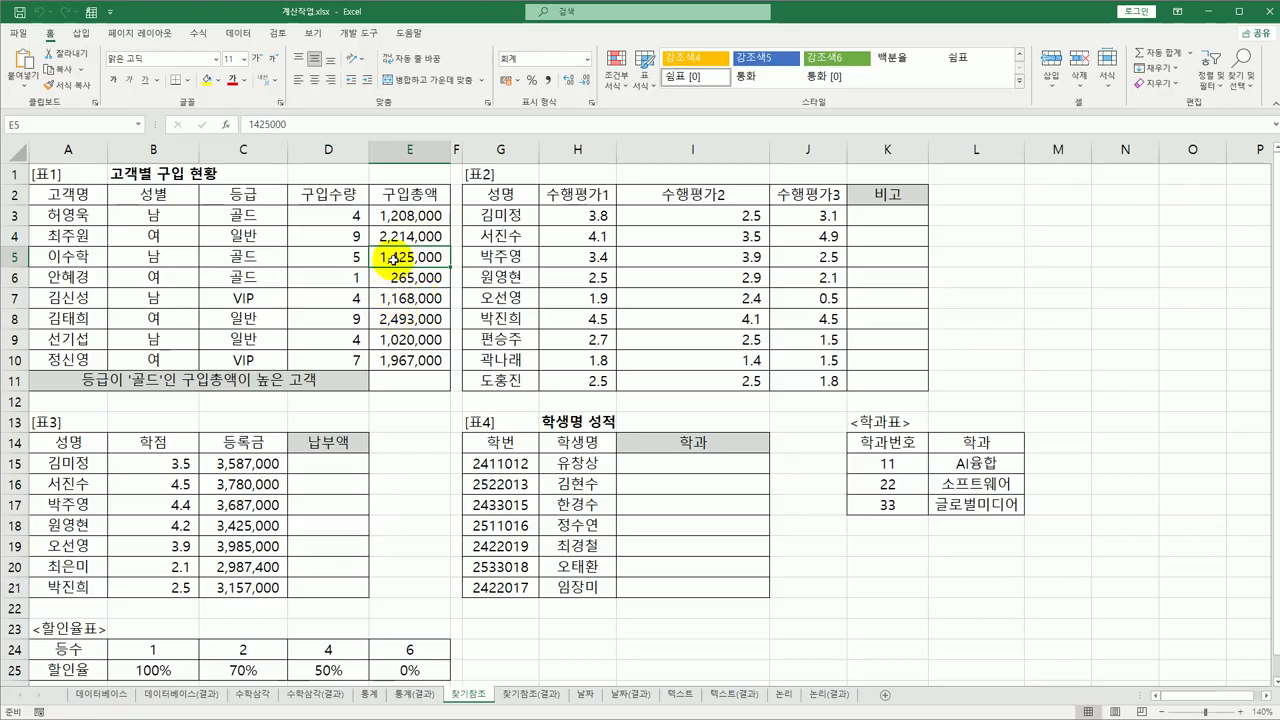
pyautogui.moveTo(388, 258); pyautogui.dragTo(66, 256)
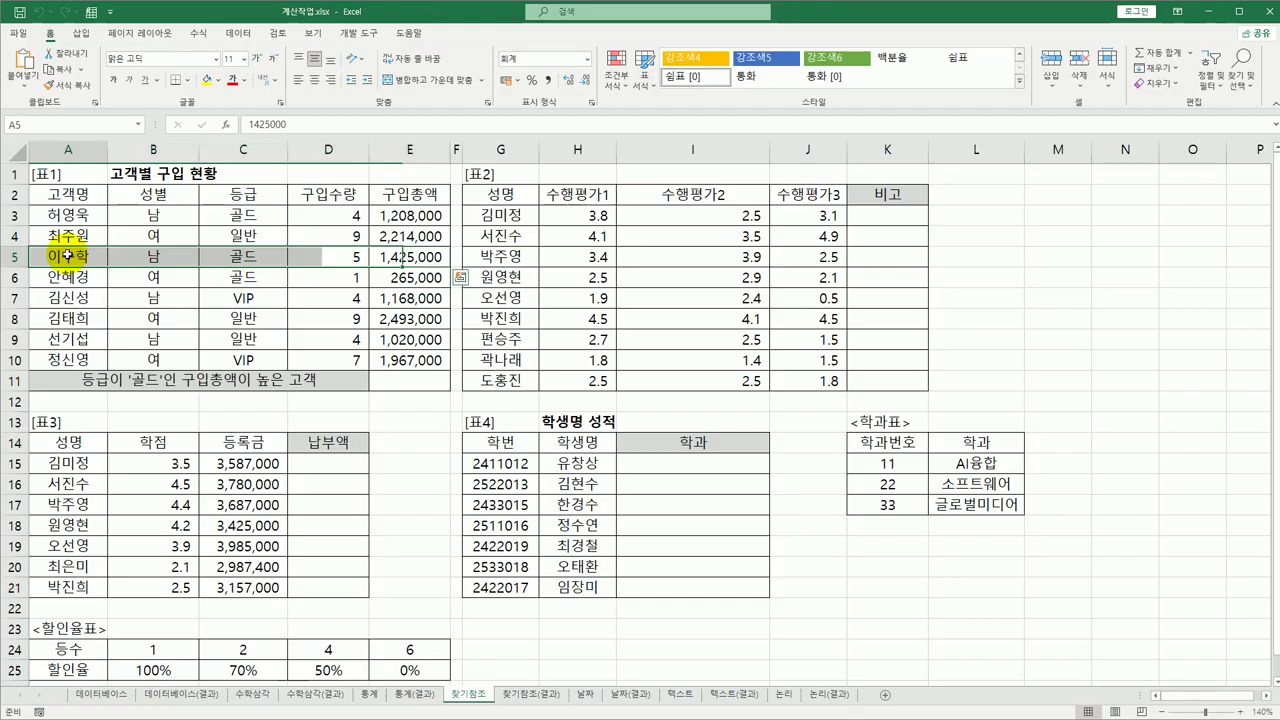
# Step: Start a DMAX function in E11 with its arguments dialog and set the database to A2:E10
pyautogui.click(399, 384)
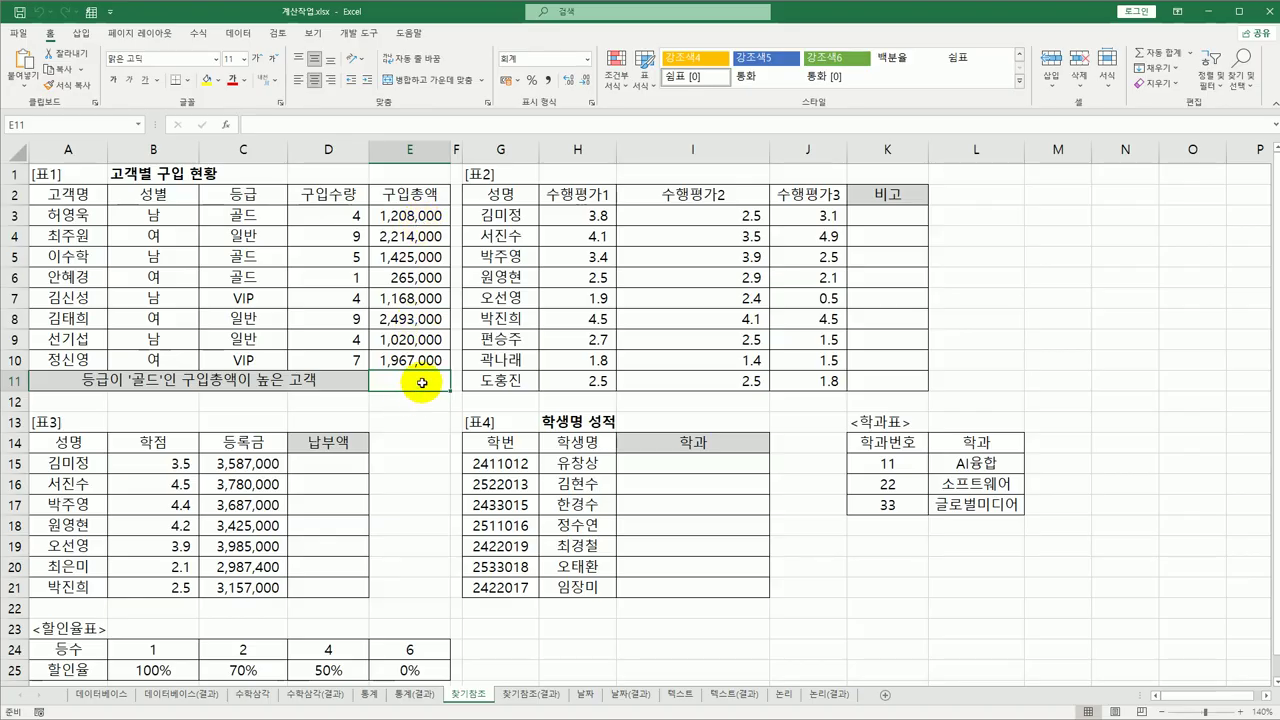
pyautogui.write('=')
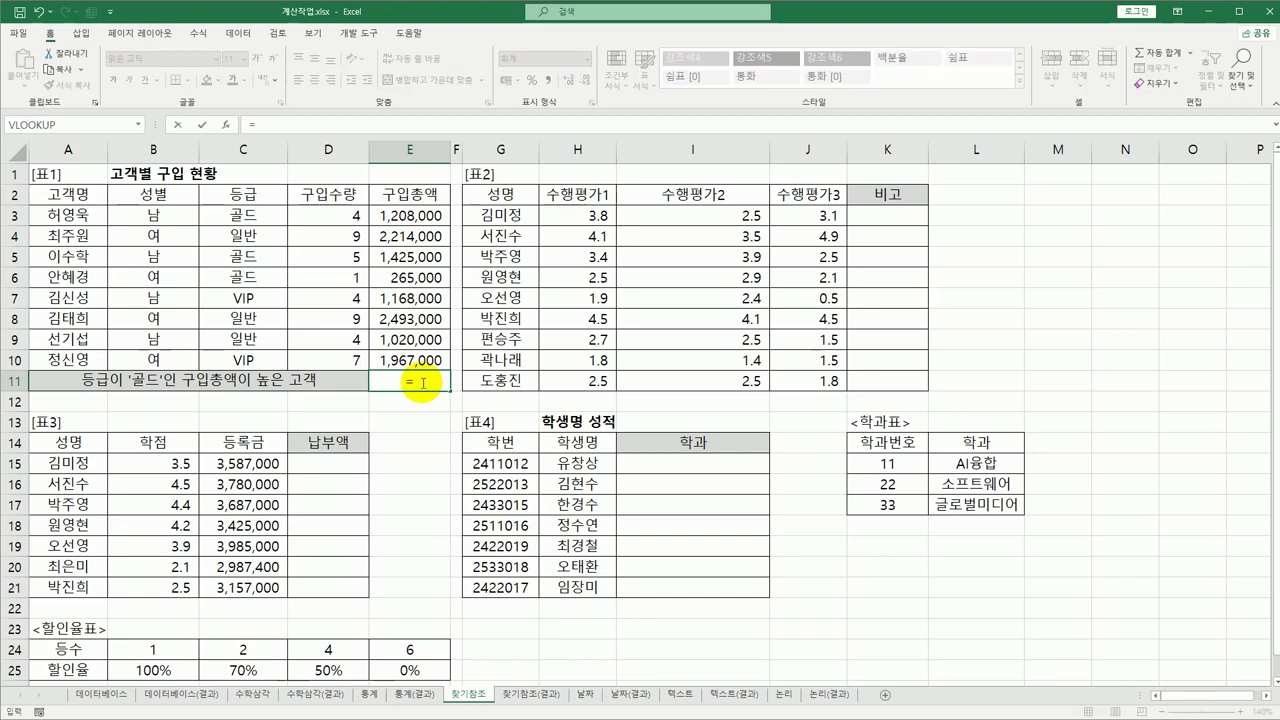
pyautogui.write('DMA')
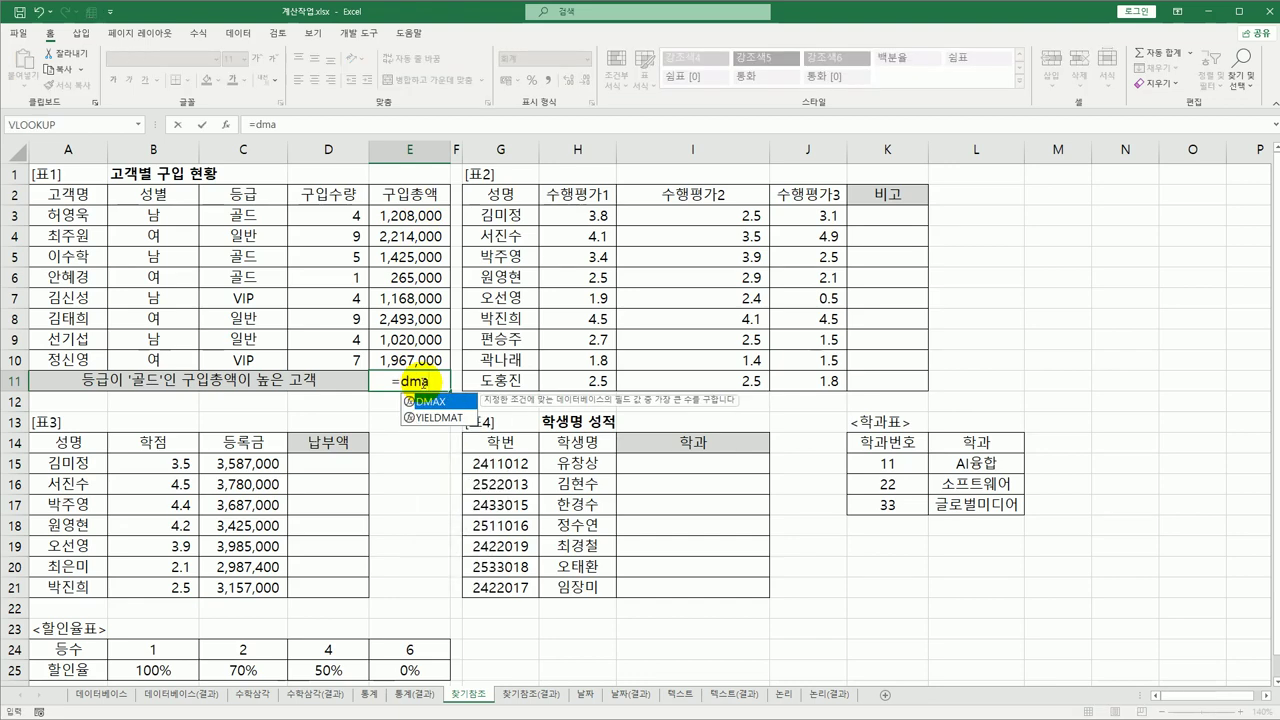
pyautogui.press('Tab')
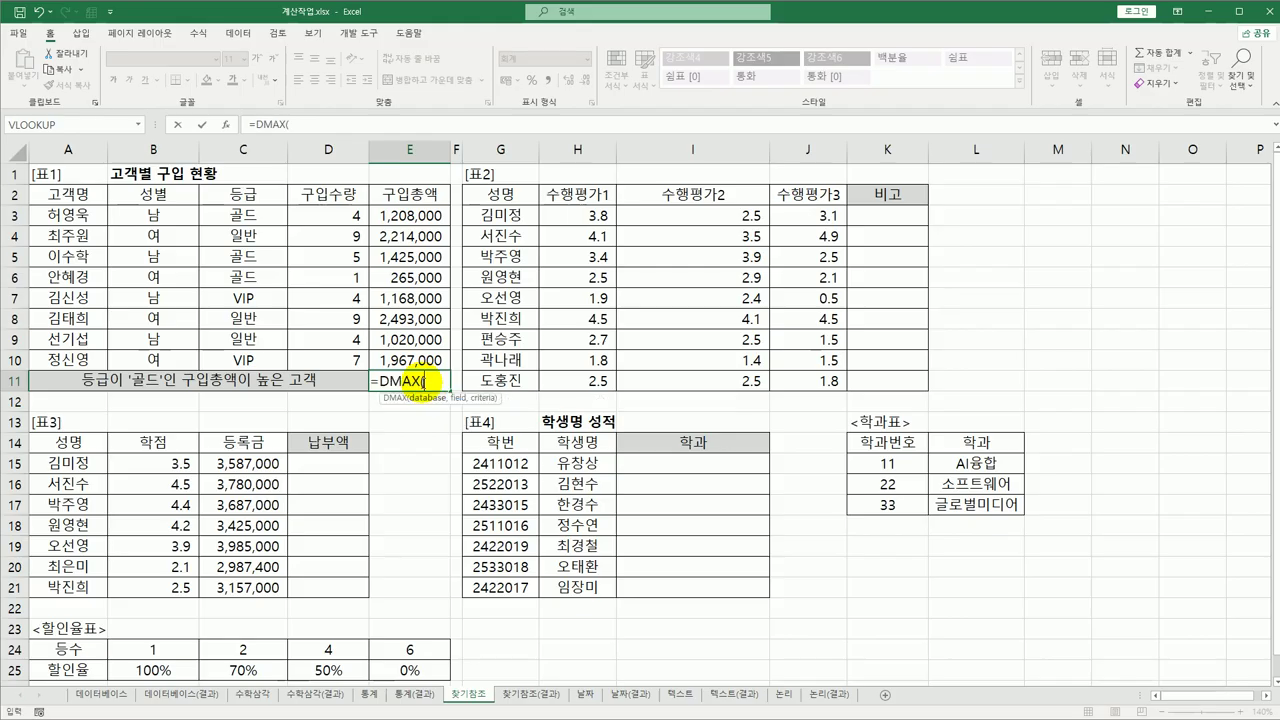
pyautogui.click(222, 126)
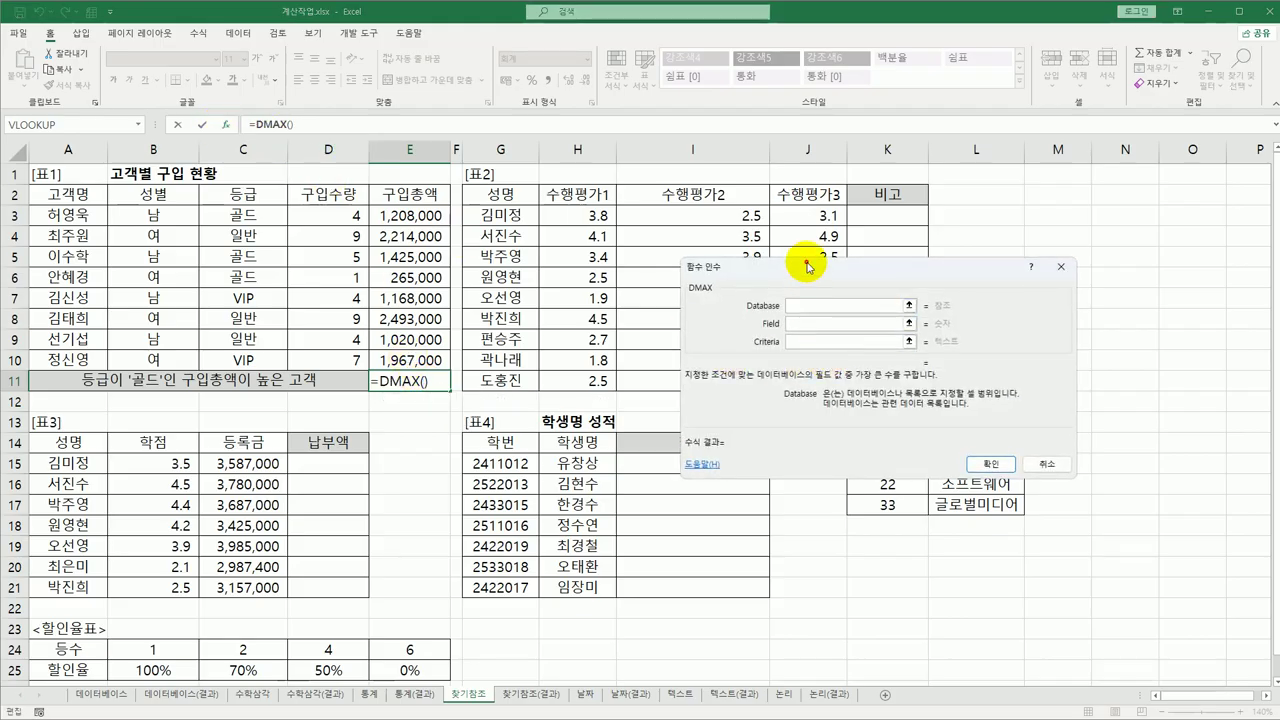
pyautogui.moveTo(811, 262); pyautogui.dragTo(640, 208)
pyautogui.moveTo(85, 193); pyautogui.dragTo(435, 357)
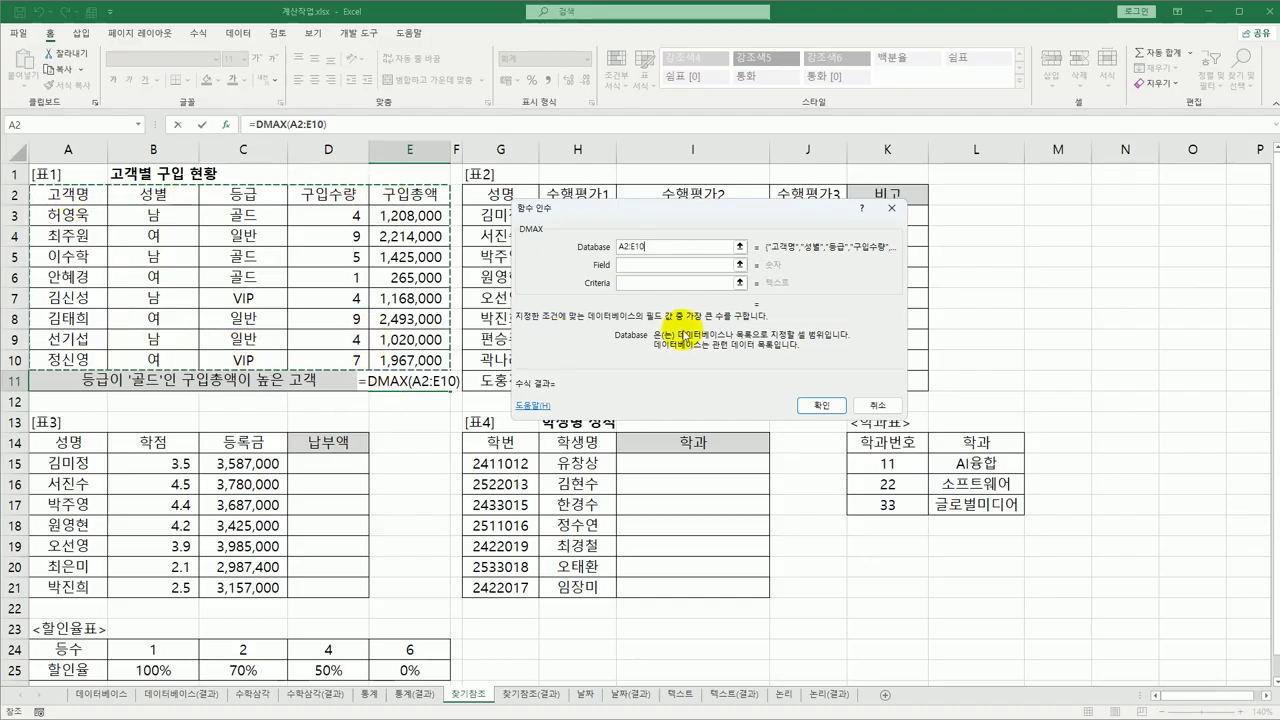
# Step: Complete the DMAX function with field E2 and criteria C2:C3, and enter it in E11
pyautogui.click(661, 265)
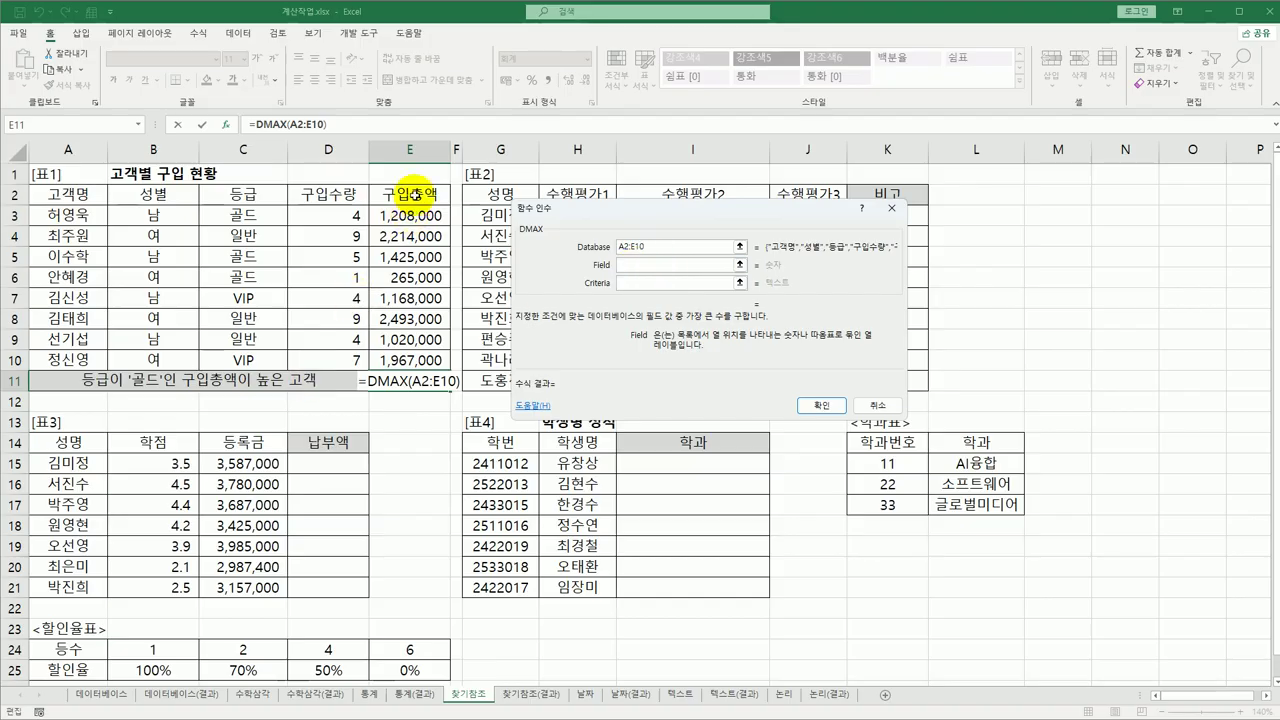
pyautogui.click(412, 195)
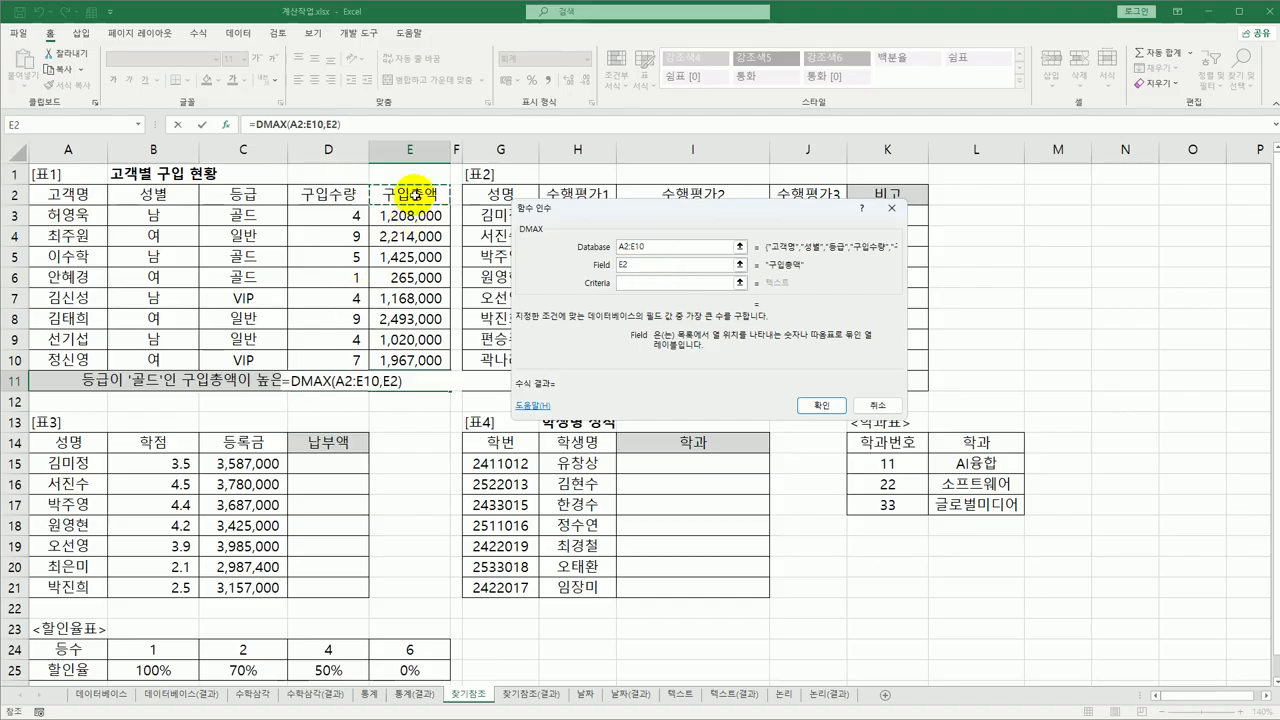
pyautogui.click(632, 282)
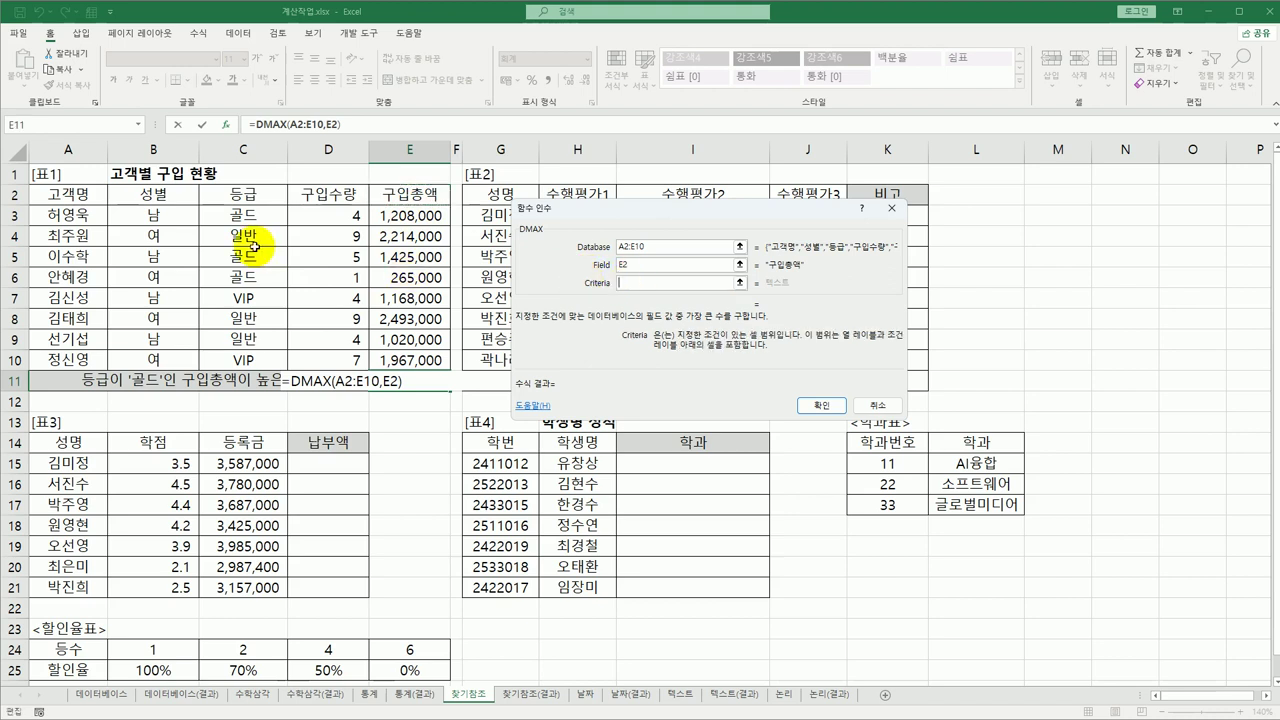
pyautogui.moveTo(236, 195); pyautogui.dragTo(238, 218)
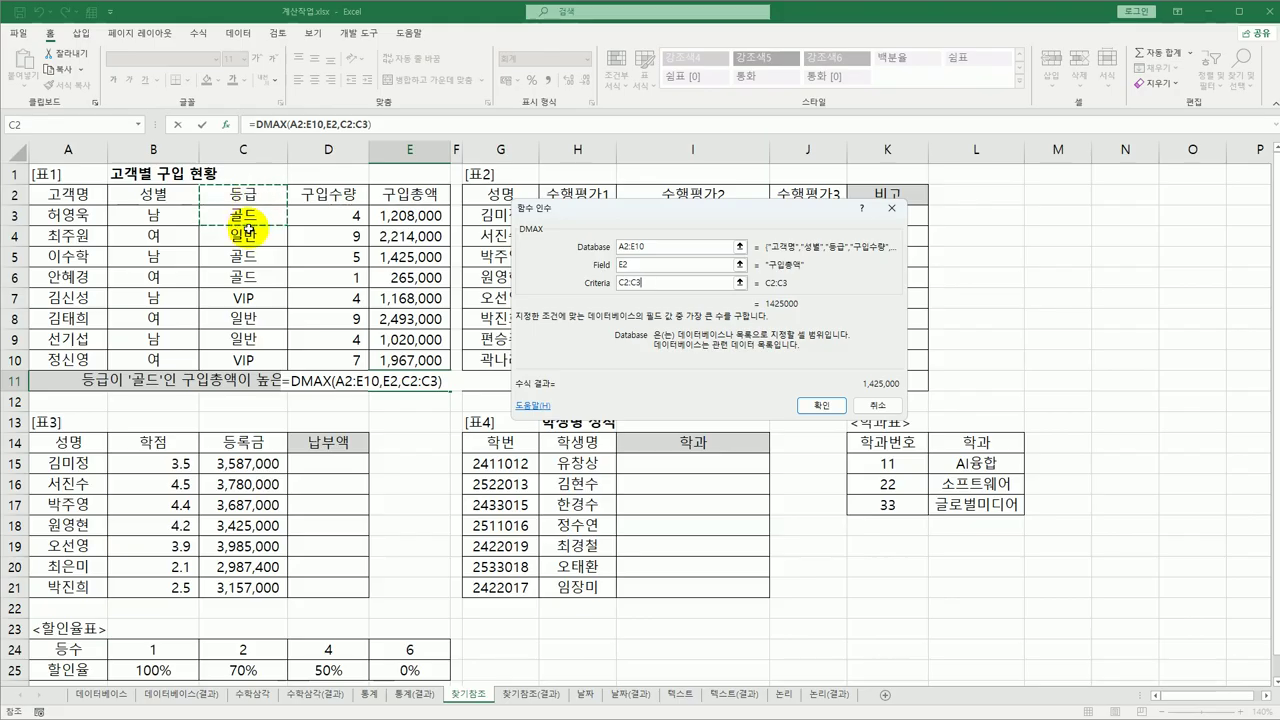
pyautogui.click(808, 407)
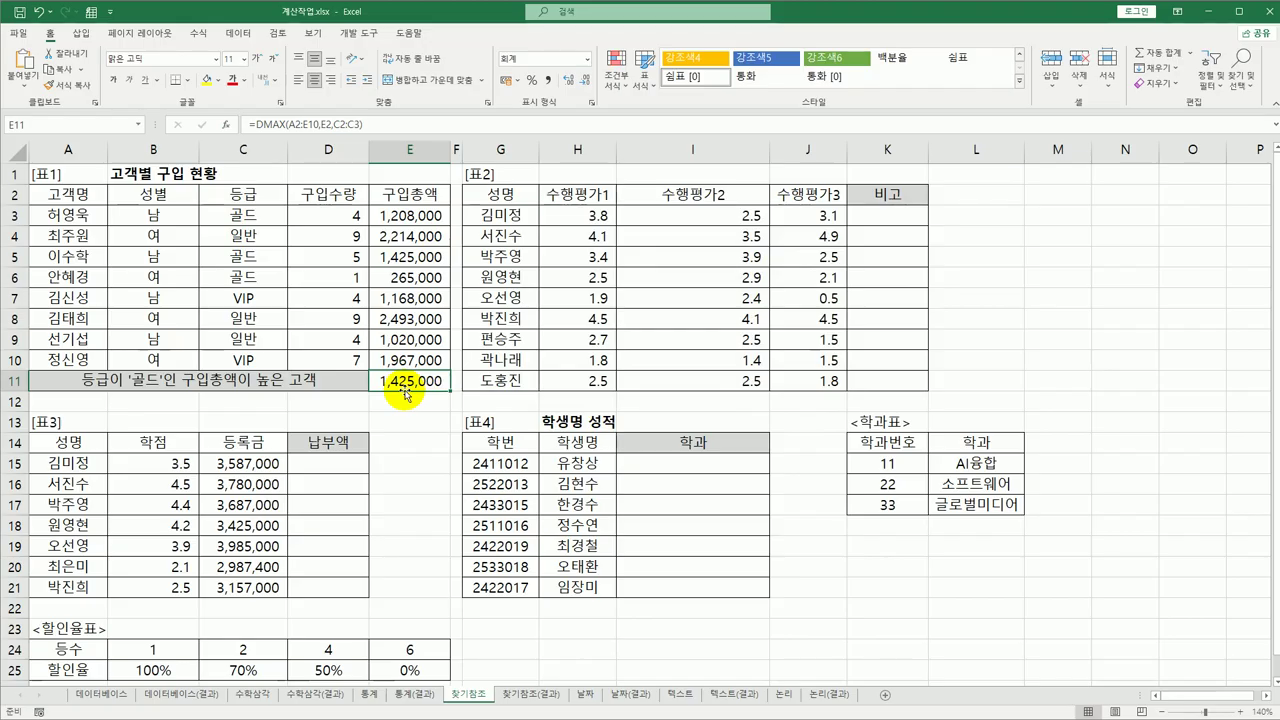
# Step: Reopen the E11 formula and insert INDEX before DMAX, with A3:A10 as its array argument
pyautogui.moveTo(405, 257); pyautogui.dragTo(60, 256)
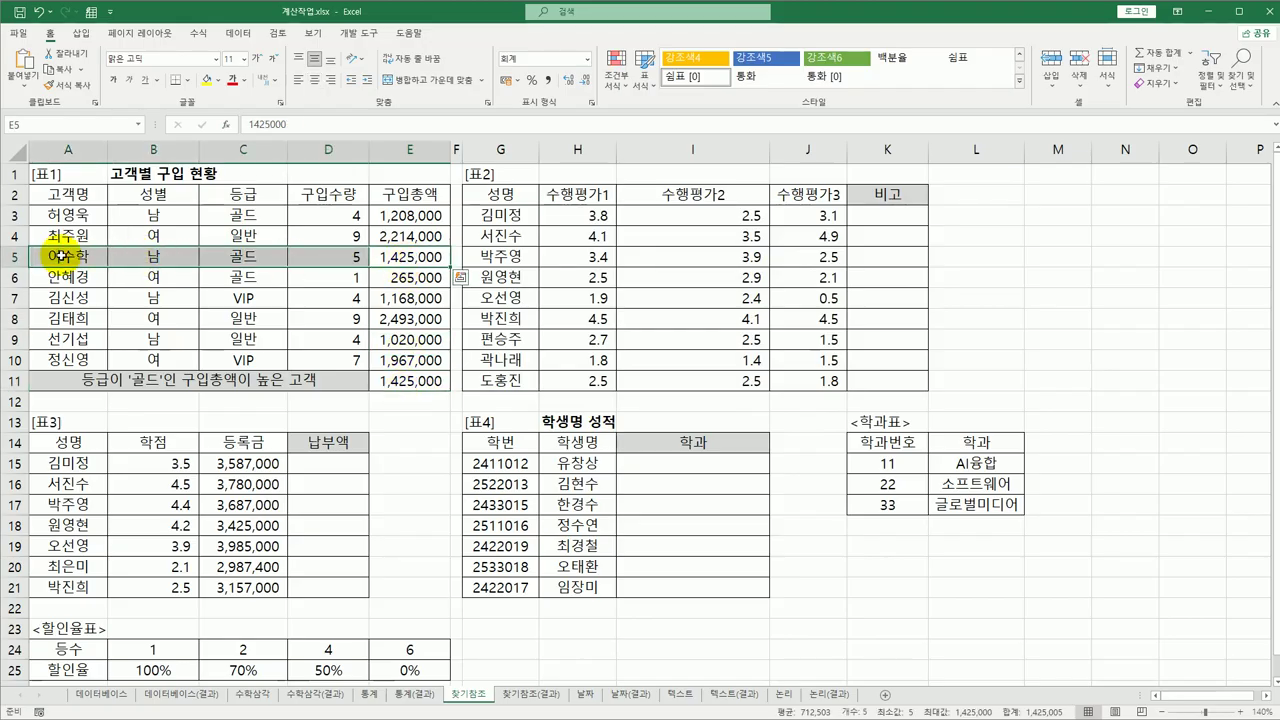
pyautogui.click(60, 256)
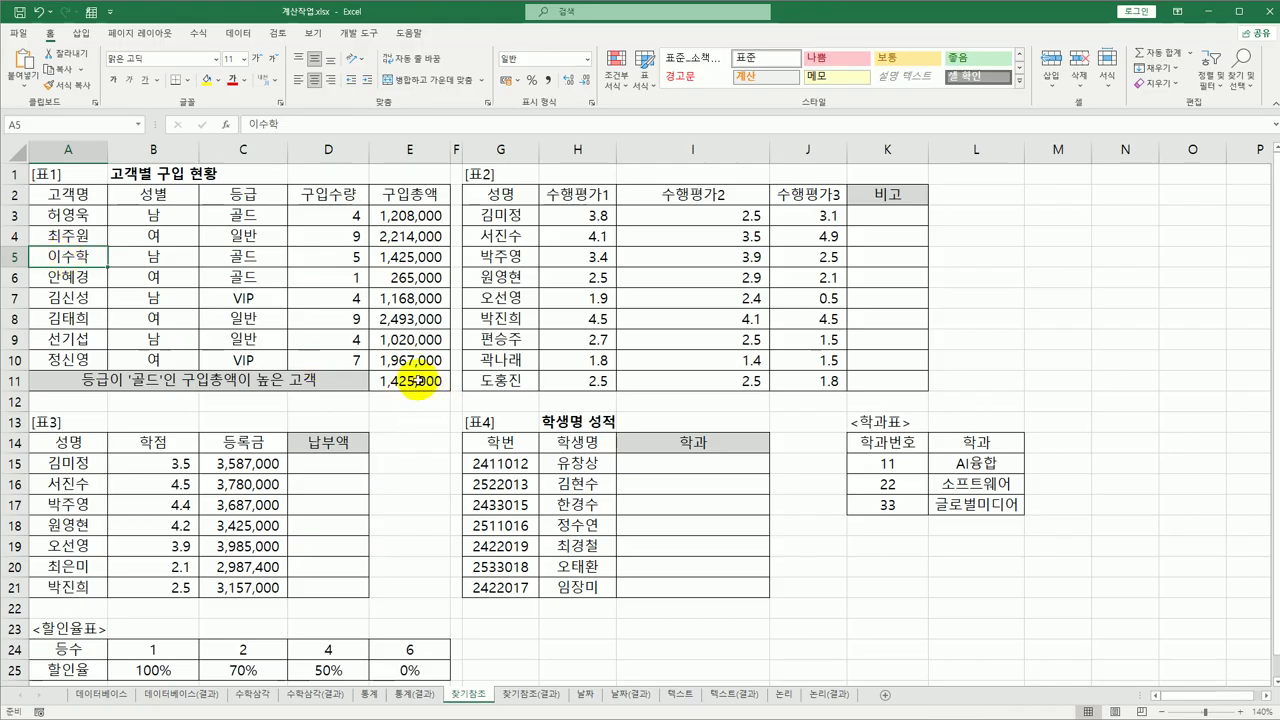
pyautogui.click(415, 381)
pyautogui.doubleClick(415, 381)
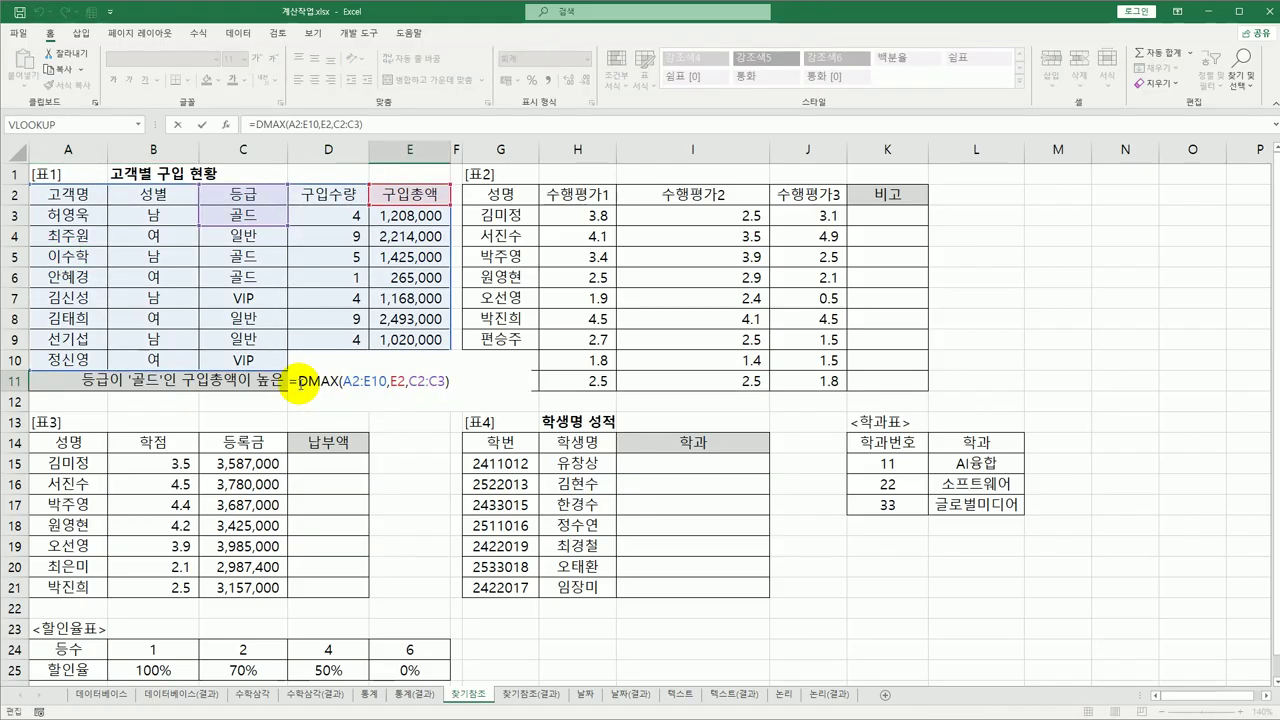
pyautogui.write('ind')
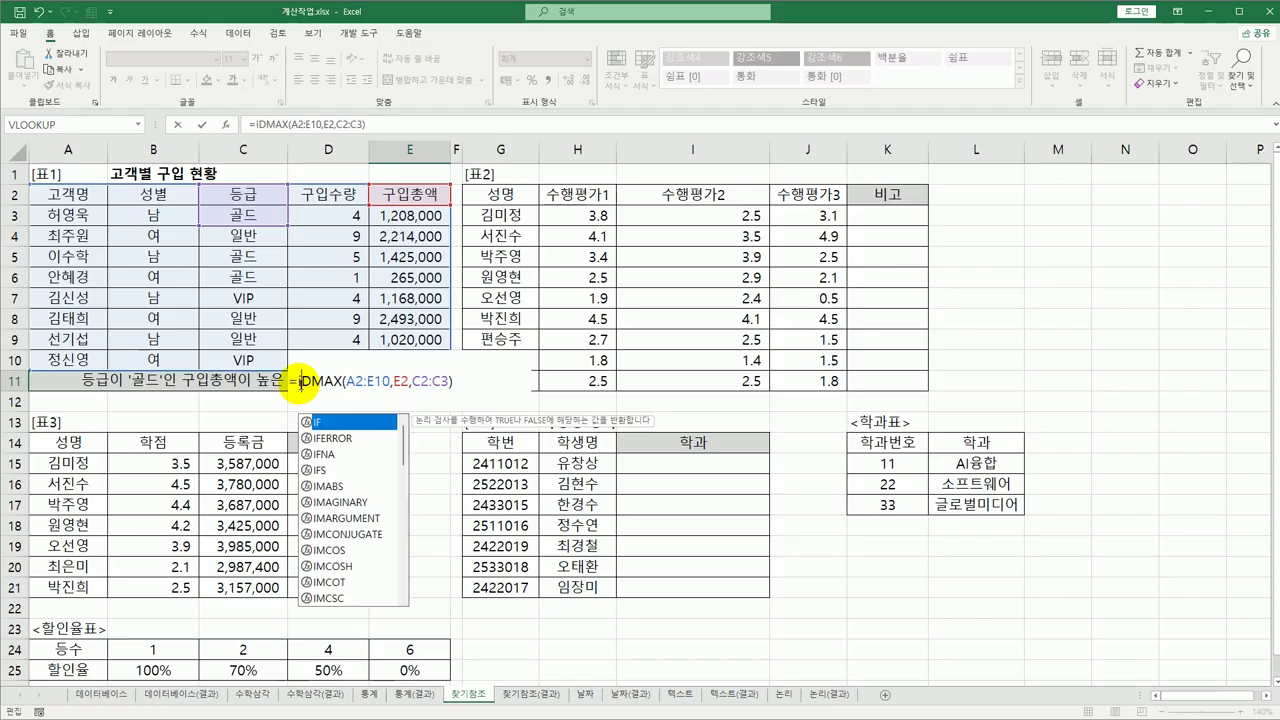
pyautogui.press('Tab')
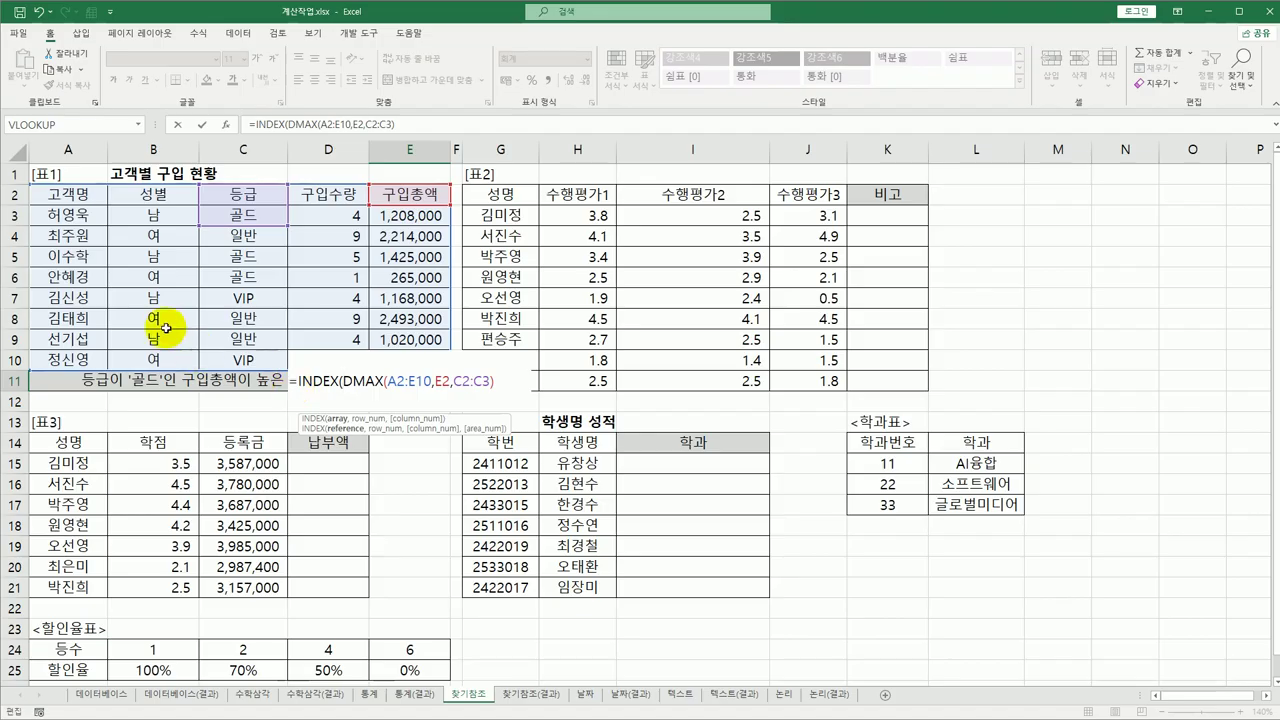
pyautogui.moveTo(80, 214); pyautogui.dragTo(76, 357)
pyautogui.write(',')
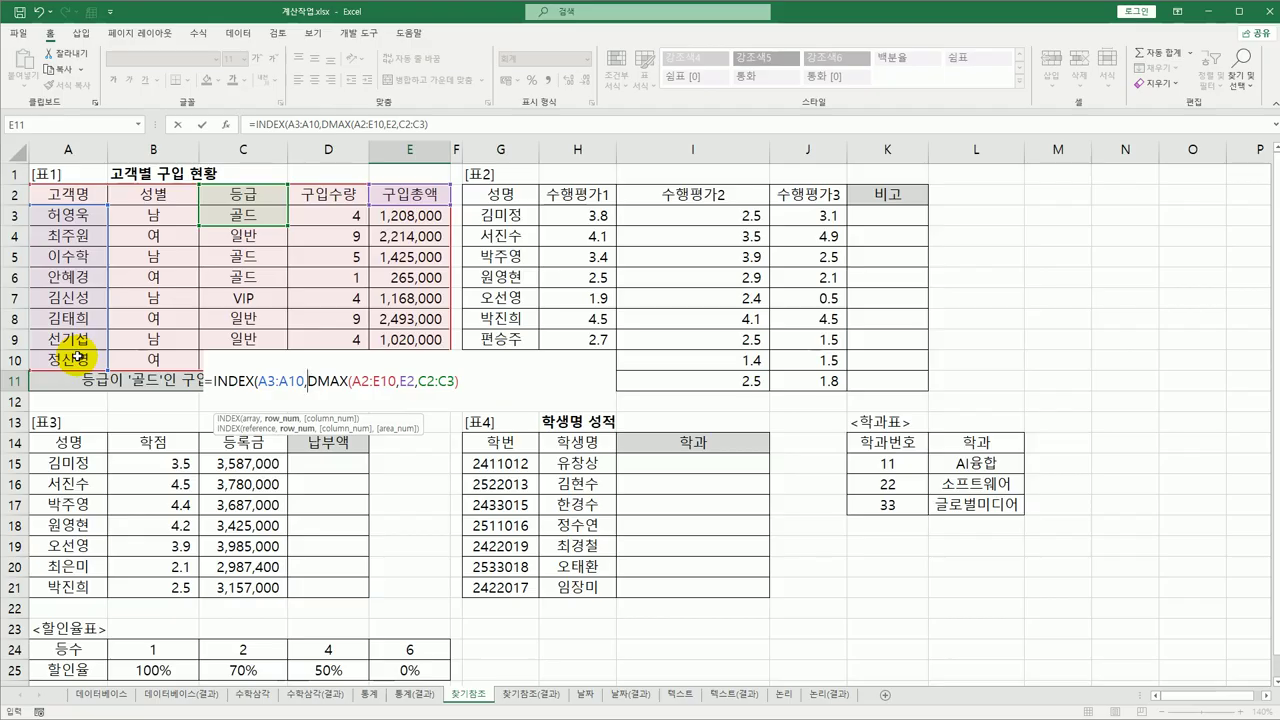
# Step: Insert MATCH as the INDEX row number, with the existing DMAX expression as its lookup value
pyautogui.write('m')
pyautogui.press('BackSpace')
pyautogui.write('m')
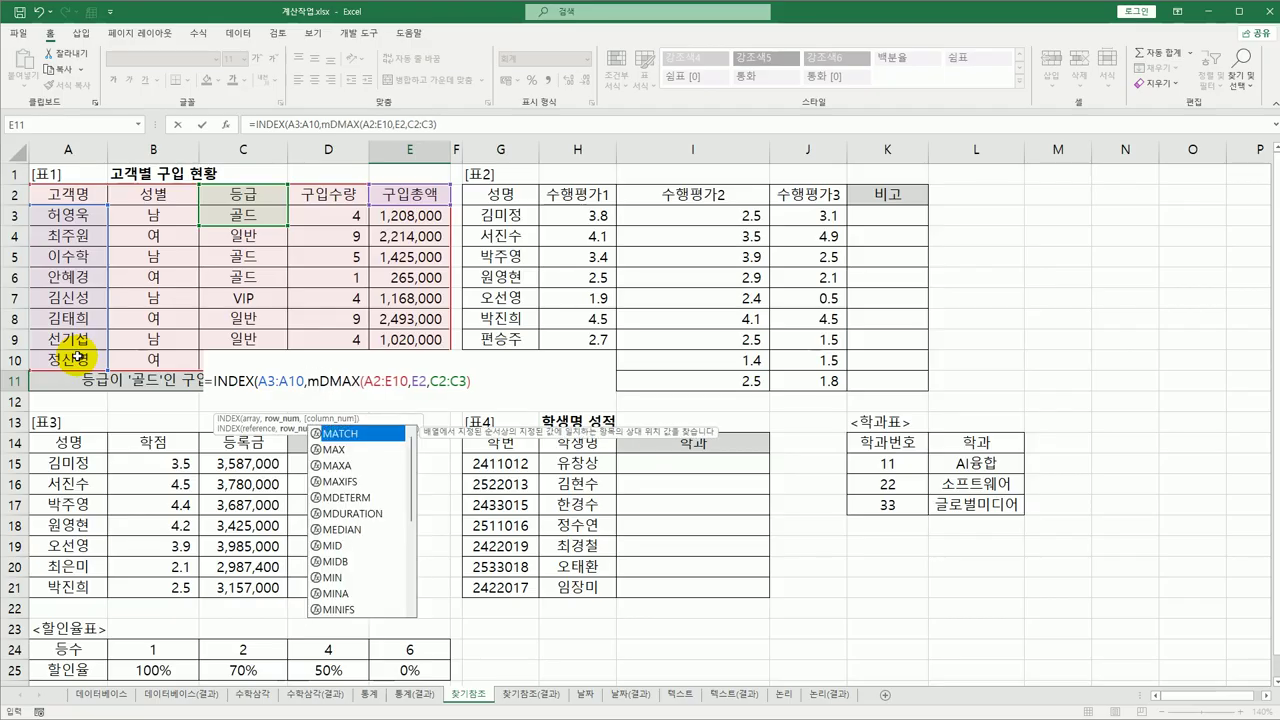
pyautogui.write('at')
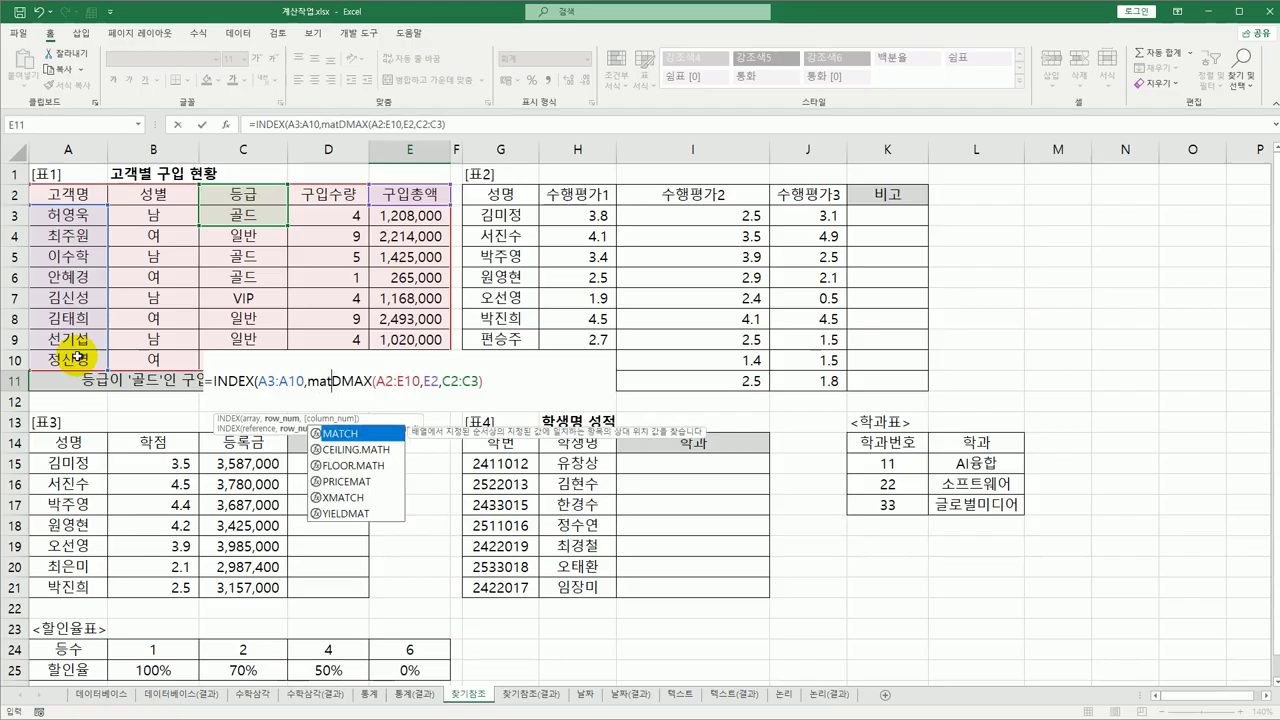
pyautogui.press('Tab')
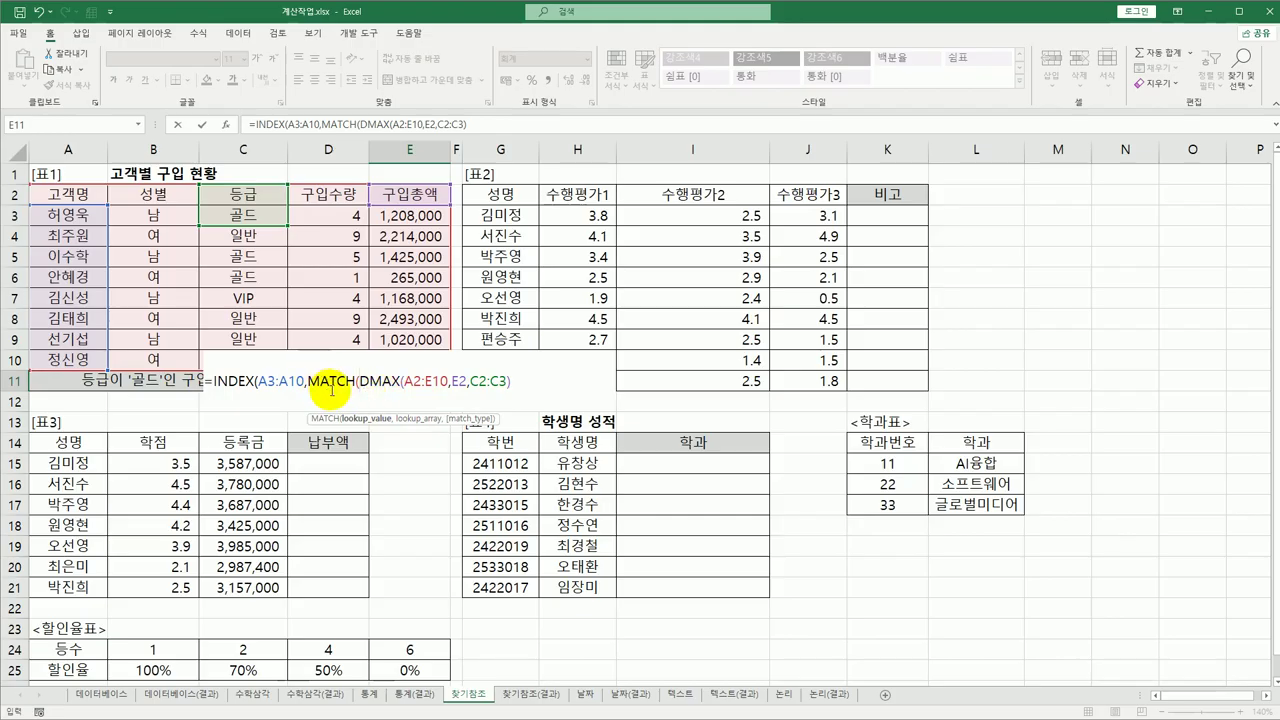
pyautogui.click(364, 380)
pyautogui.moveTo(364, 380); pyautogui.dragTo(508, 390)
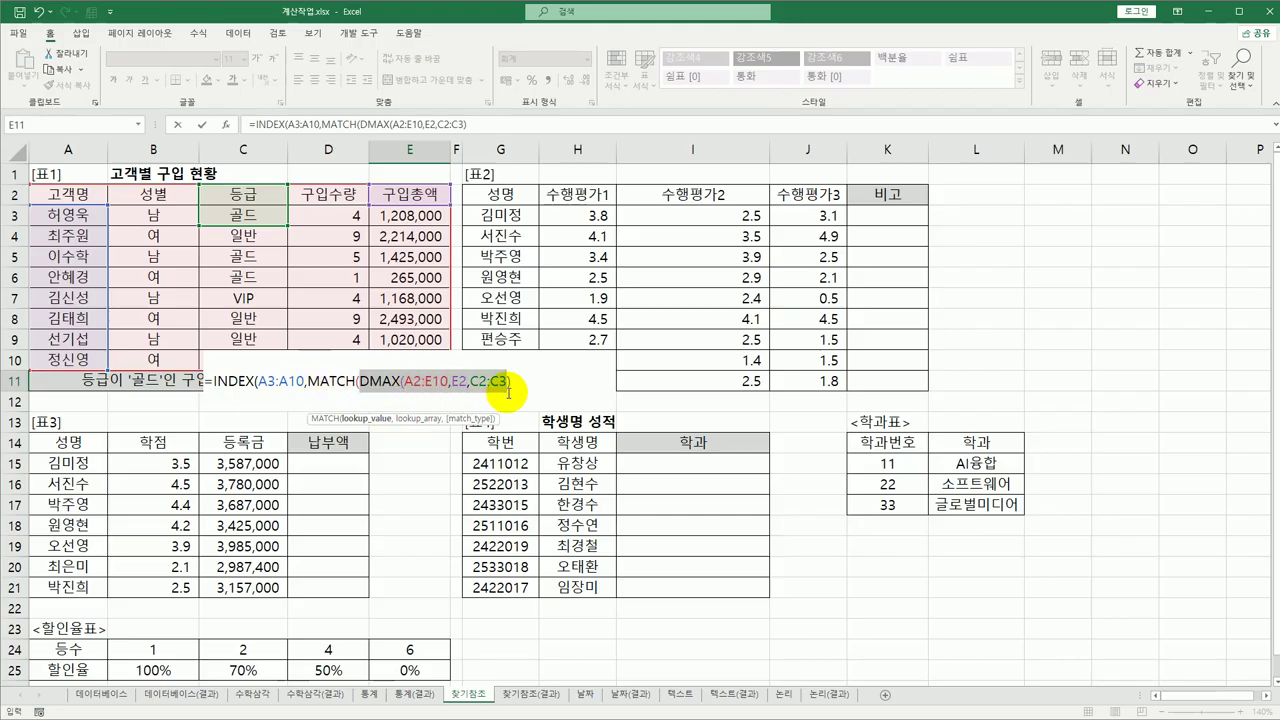
pyautogui.click(514, 384)
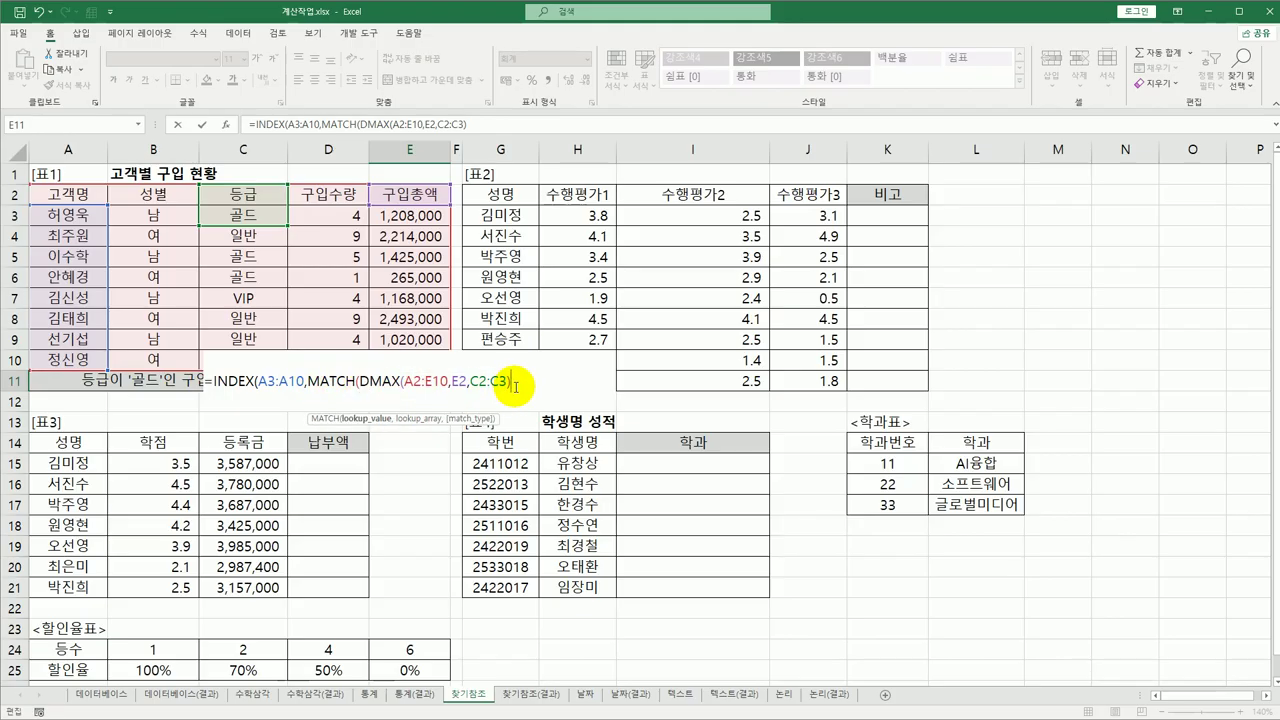
# Step: Complete MATCH with lookup array E3:E9 and exact match type 0, close both functions and enter the E11 formula
pyautogui.write(',')
pyautogui.moveTo(411, 217); pyautogui.dragTo(420, 340)
pyautogui.write(',')
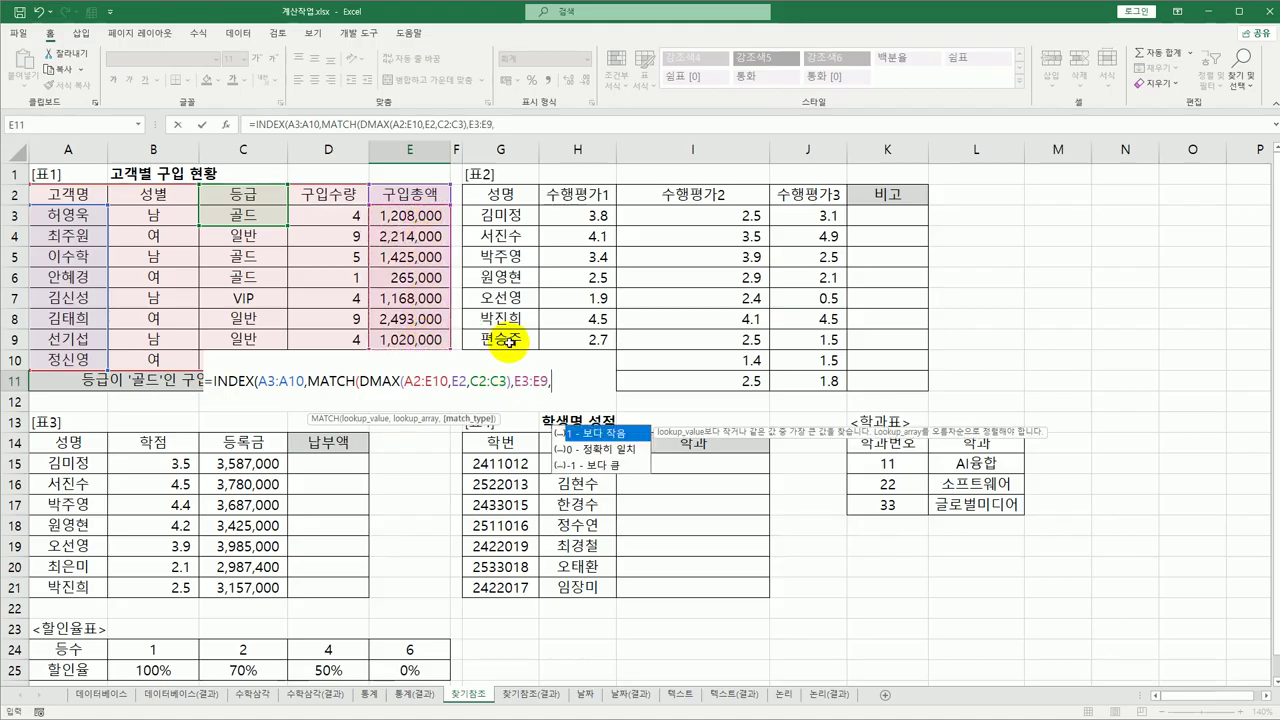
pyautogui.click(616, 451)
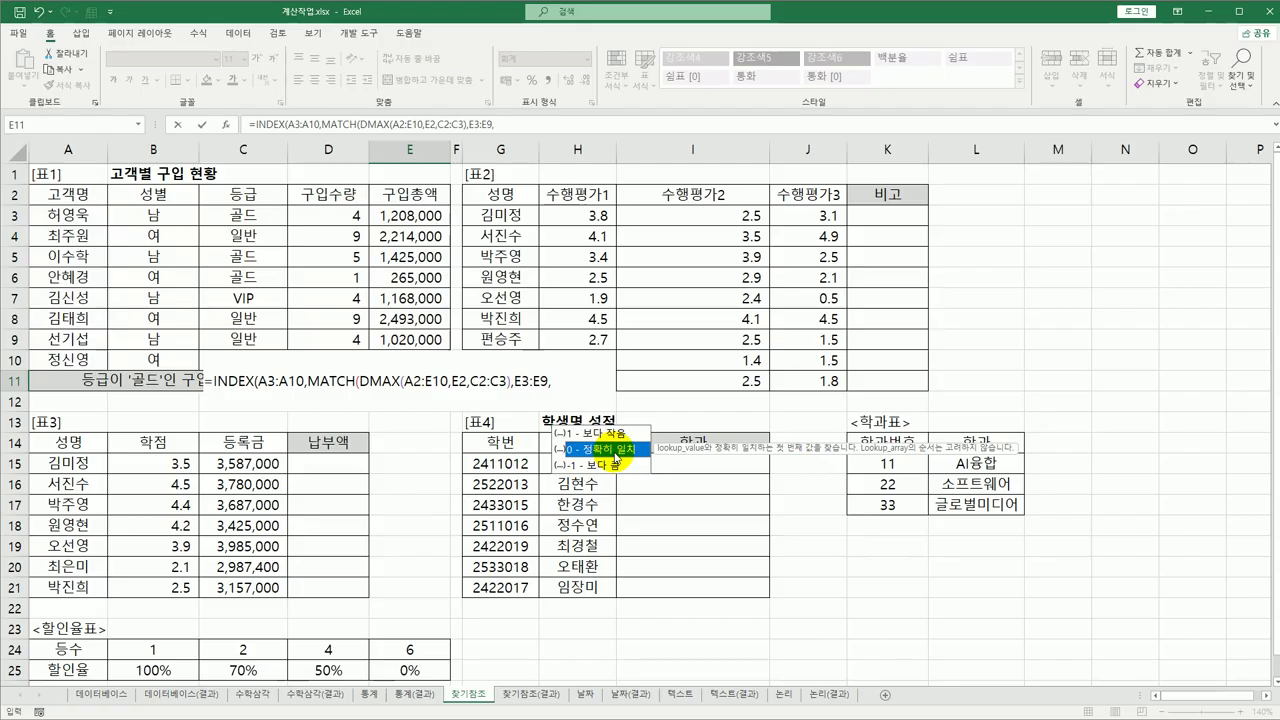
pyautogui.doubleClick(616, 451)
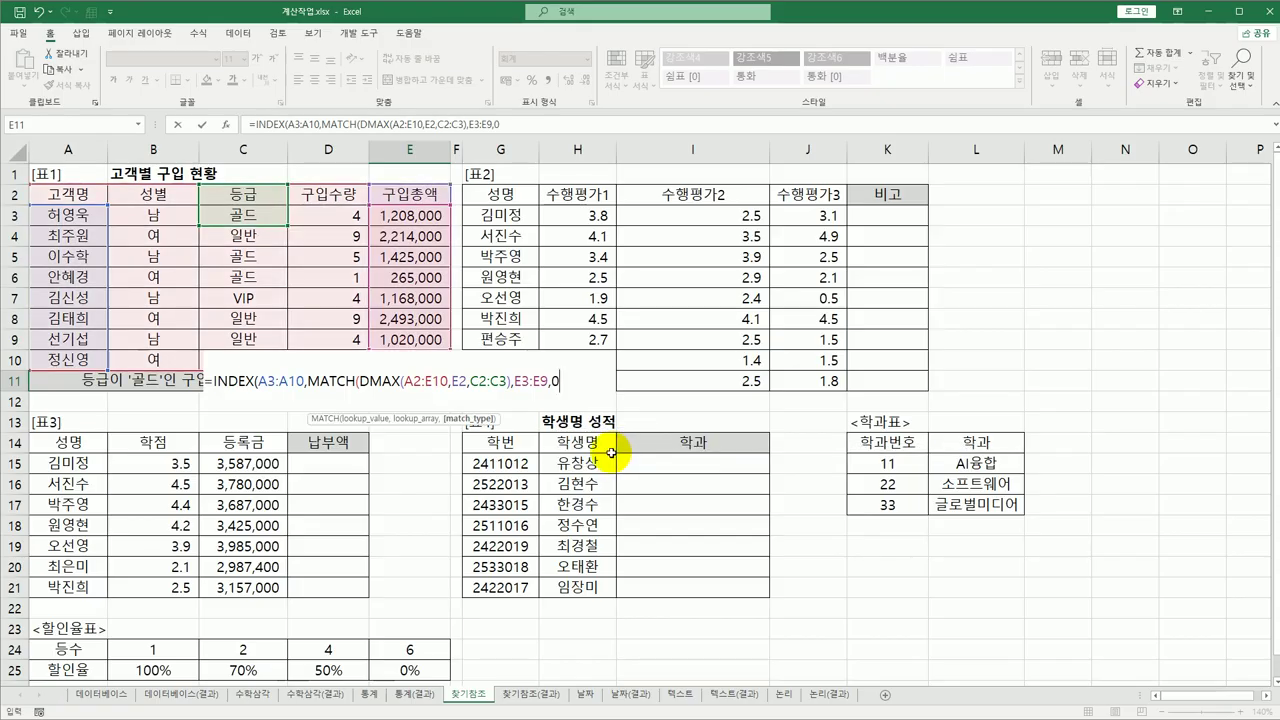
pyautogui.write(')')
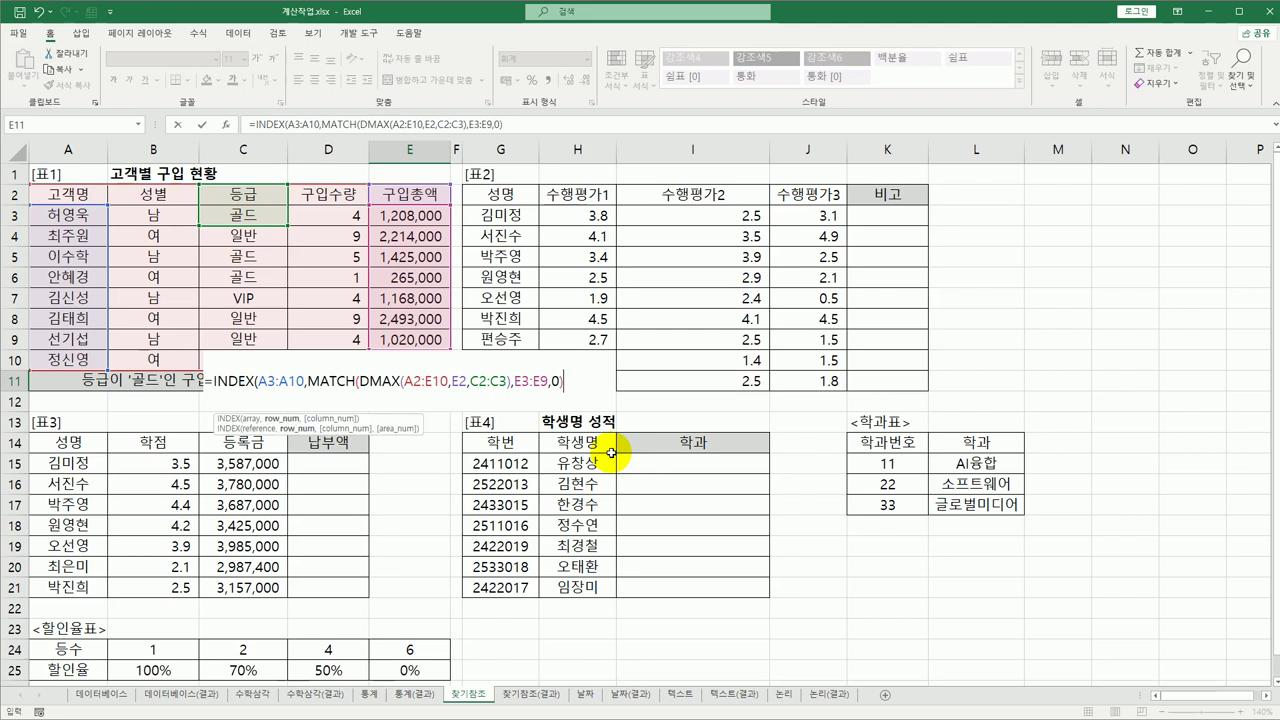
pyautogui.write(')')
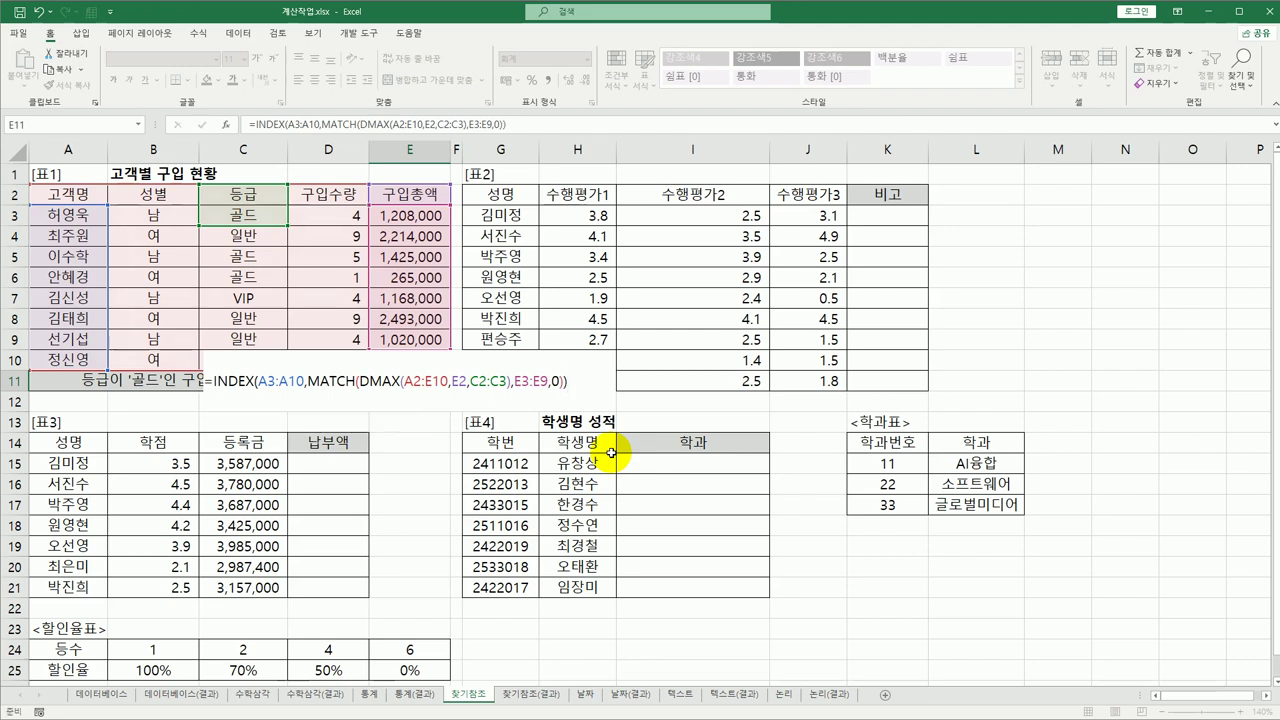
pyautogui.press('Return')
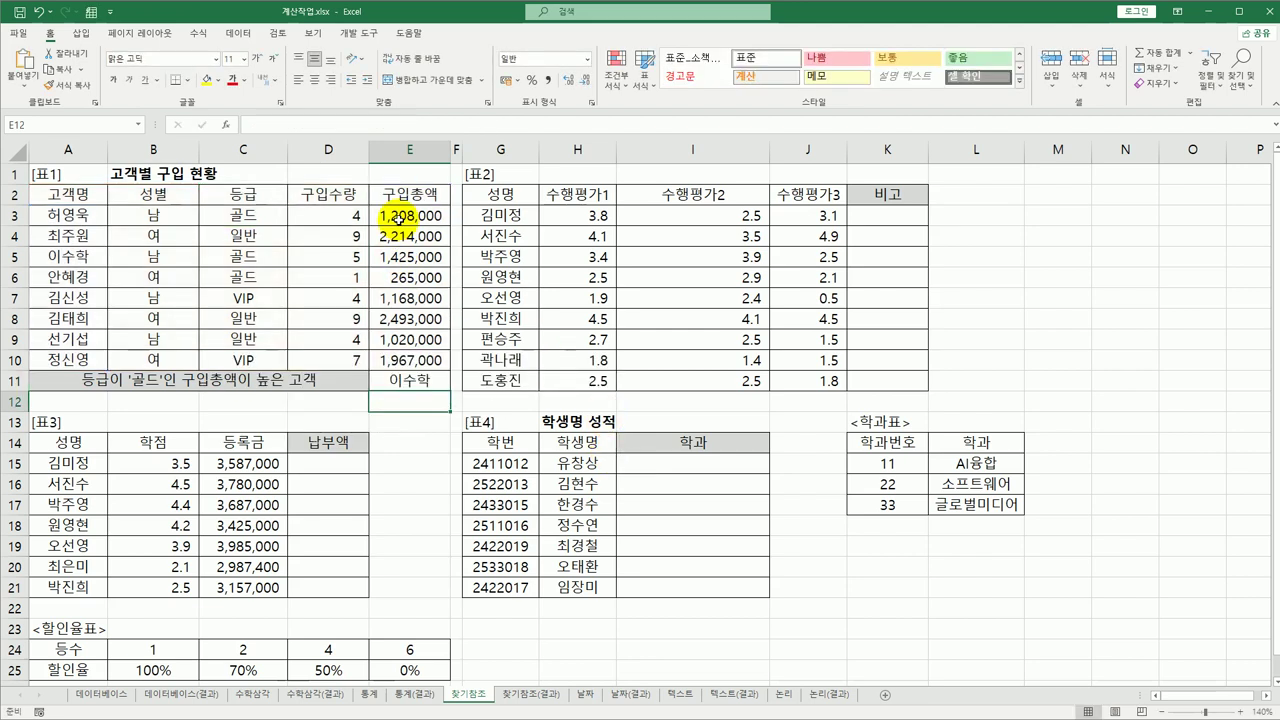
pyautogui.moveTo(386, 212); pyautogui.dragTo(420, 360)
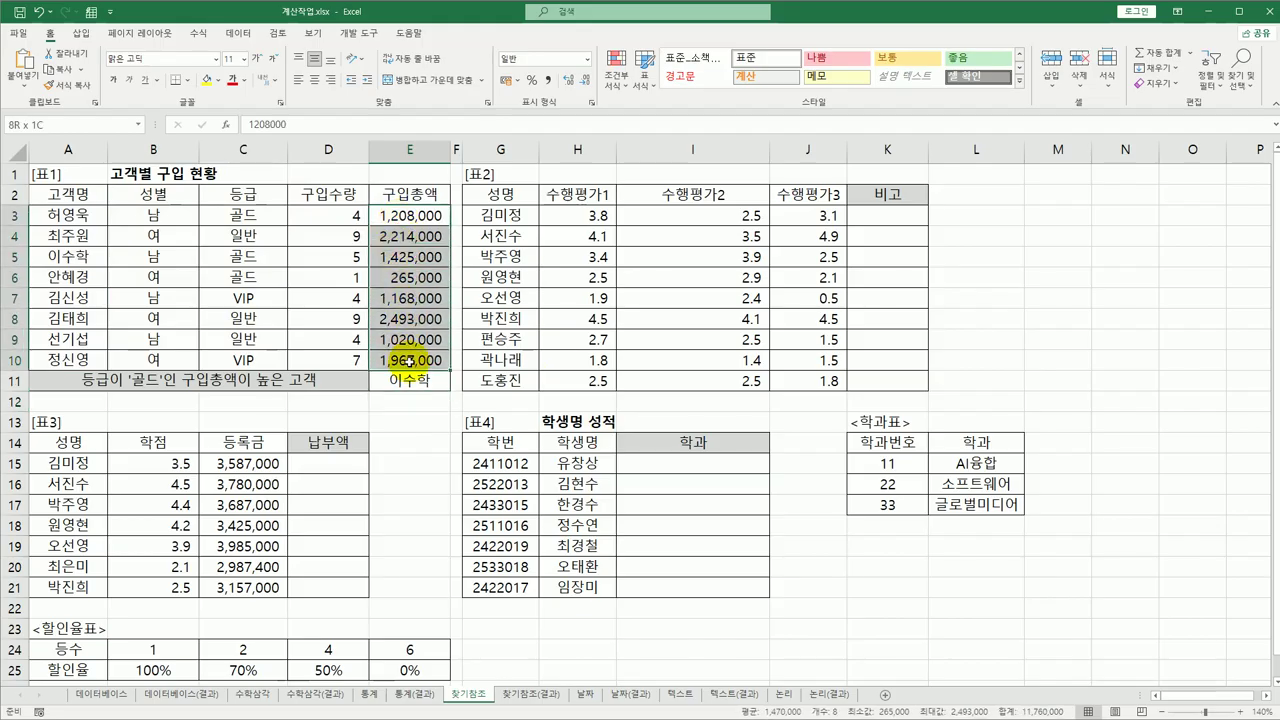
# Step: Review the 구입총액 values in E3:E10, the customer names in A3:A10 and the E11 formula in 표1
pyautogui.click(400, 256)
pyautogui.moveTo(414, 209); pyautogui.dragTo(410, 360)
pyautogui.click(405, 256)
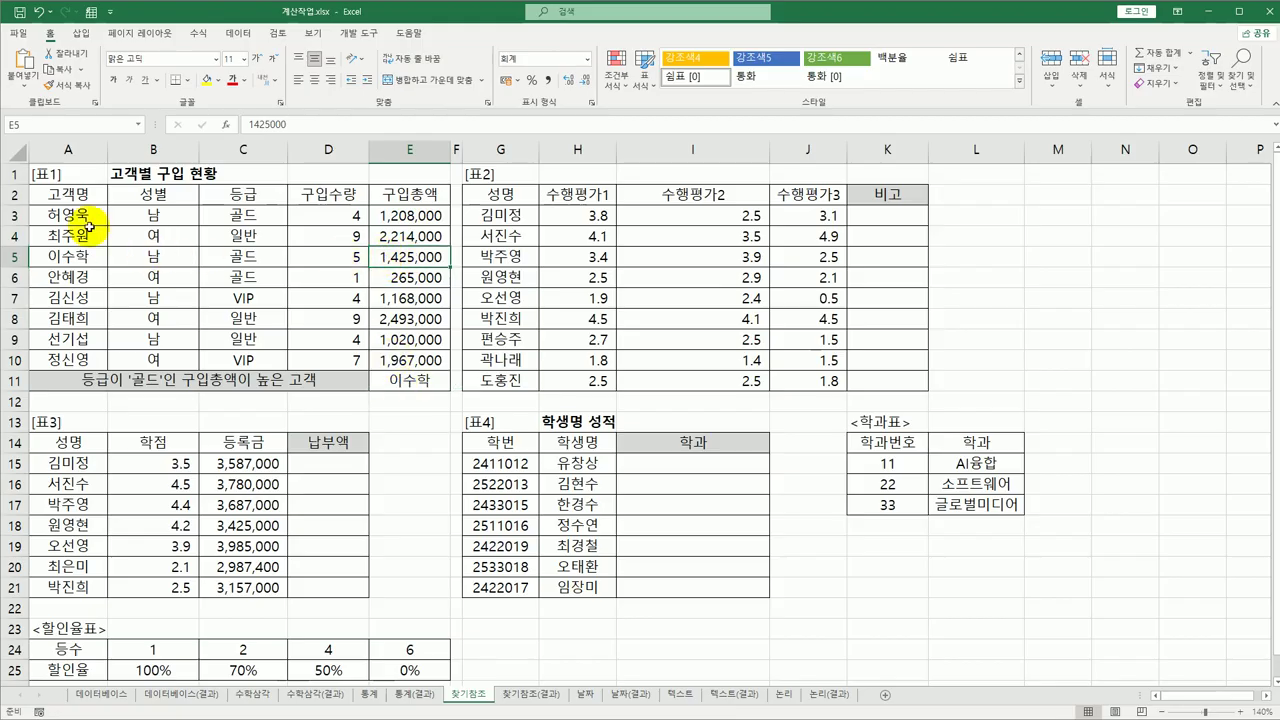
pyautogui.moveTo(88, 220); pyautogui.dragTo(82, 354)
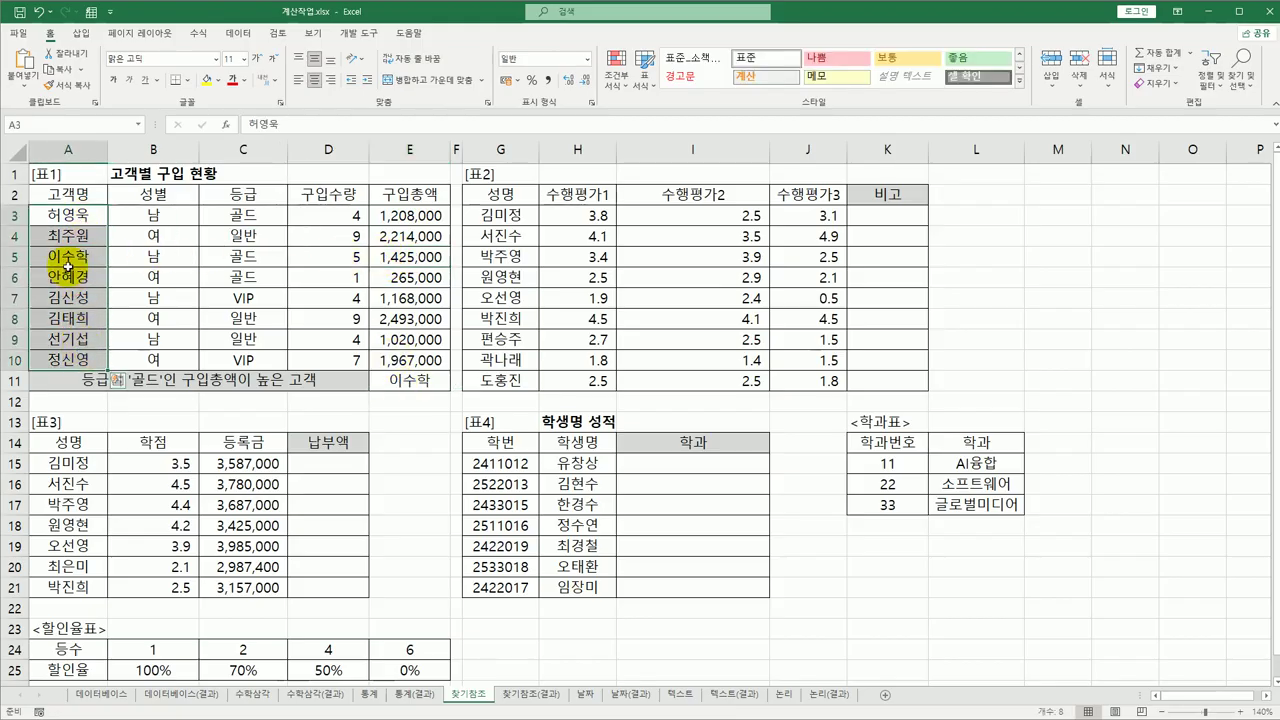
pyautogui.click(395, 379)
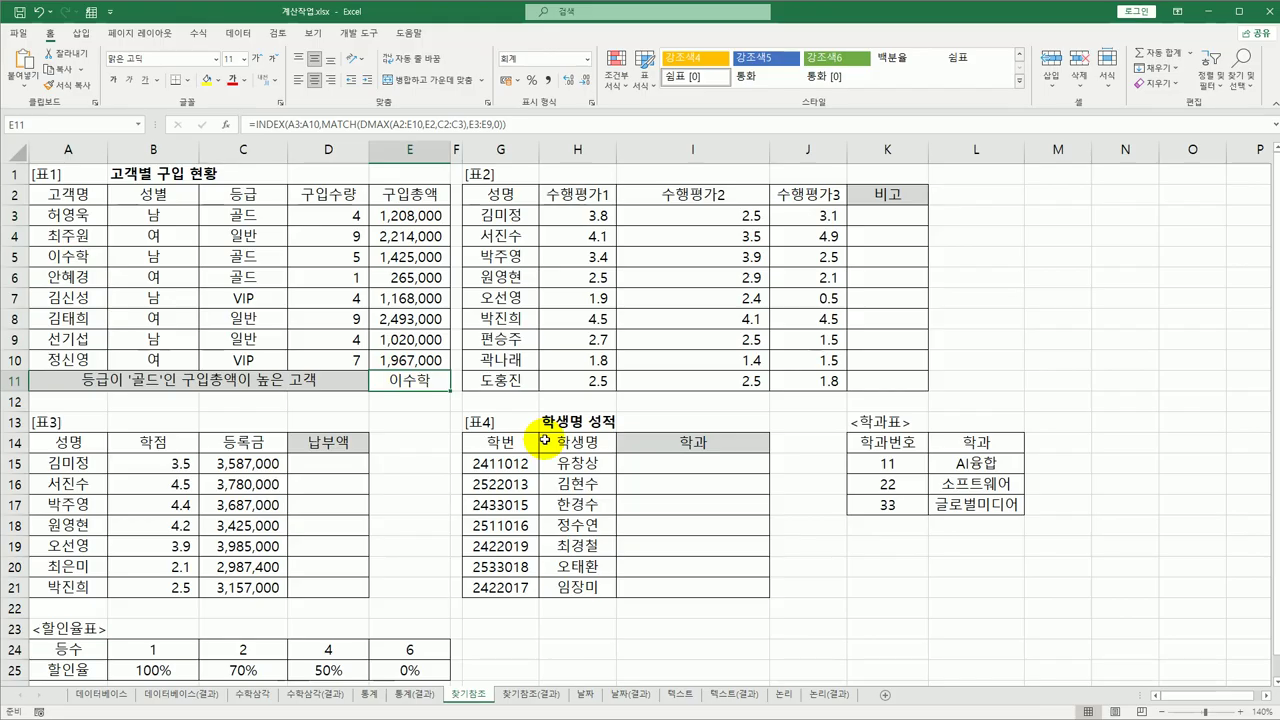
# Step: Average the three 수행평가 scores with =AVERAGE(H3:J3) in K3 of 표2 and fill the formula down to K11
pyautogui.click(886, 213)
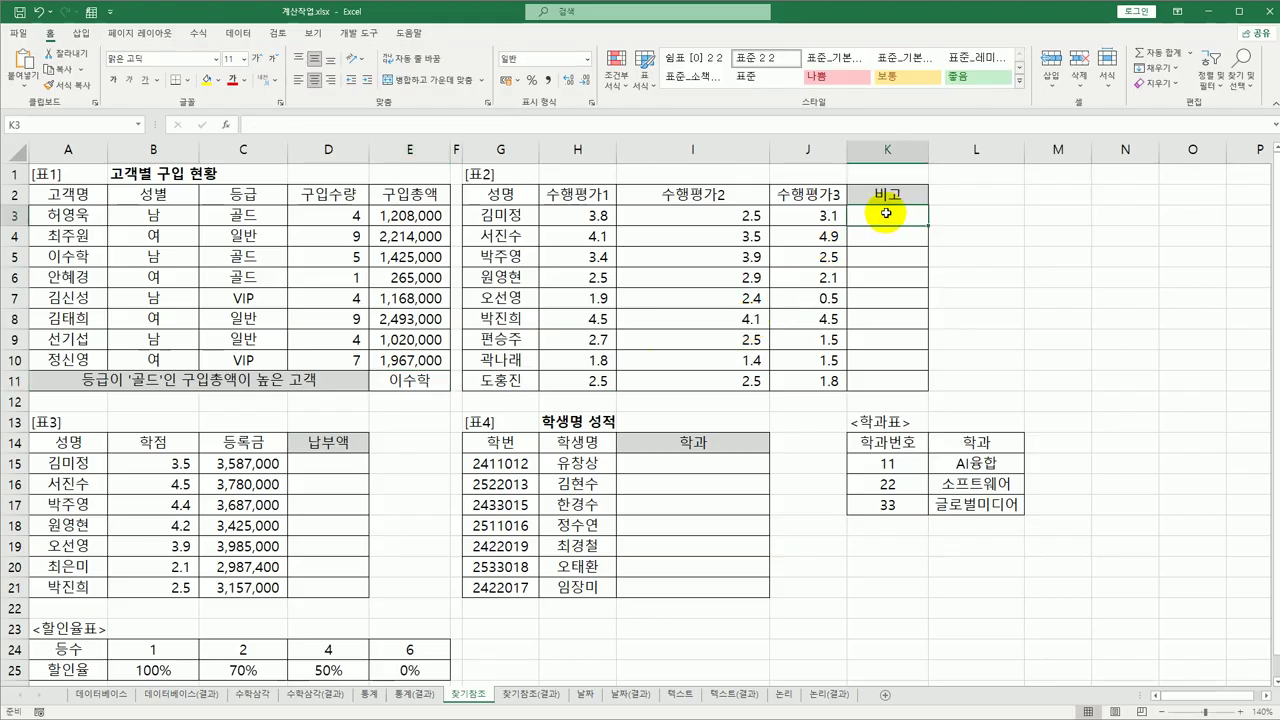
pyautogui.click(580, 211)
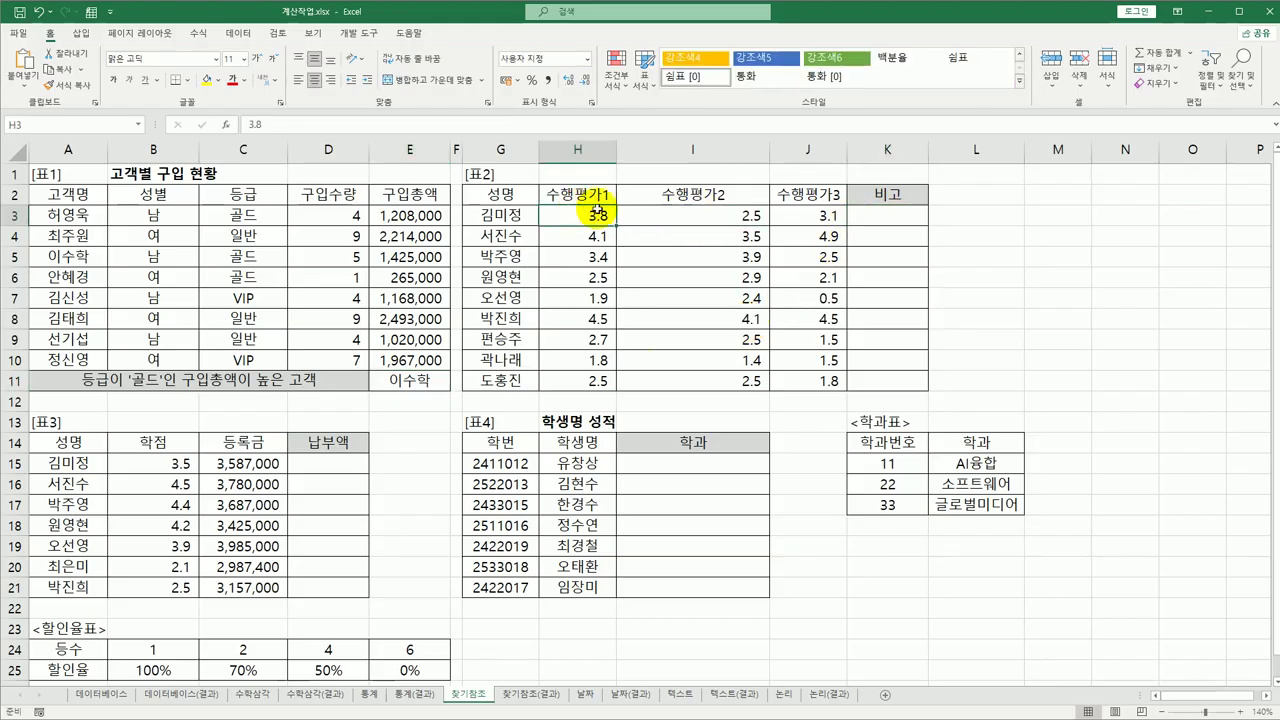
pyautogui.click(694, 215)
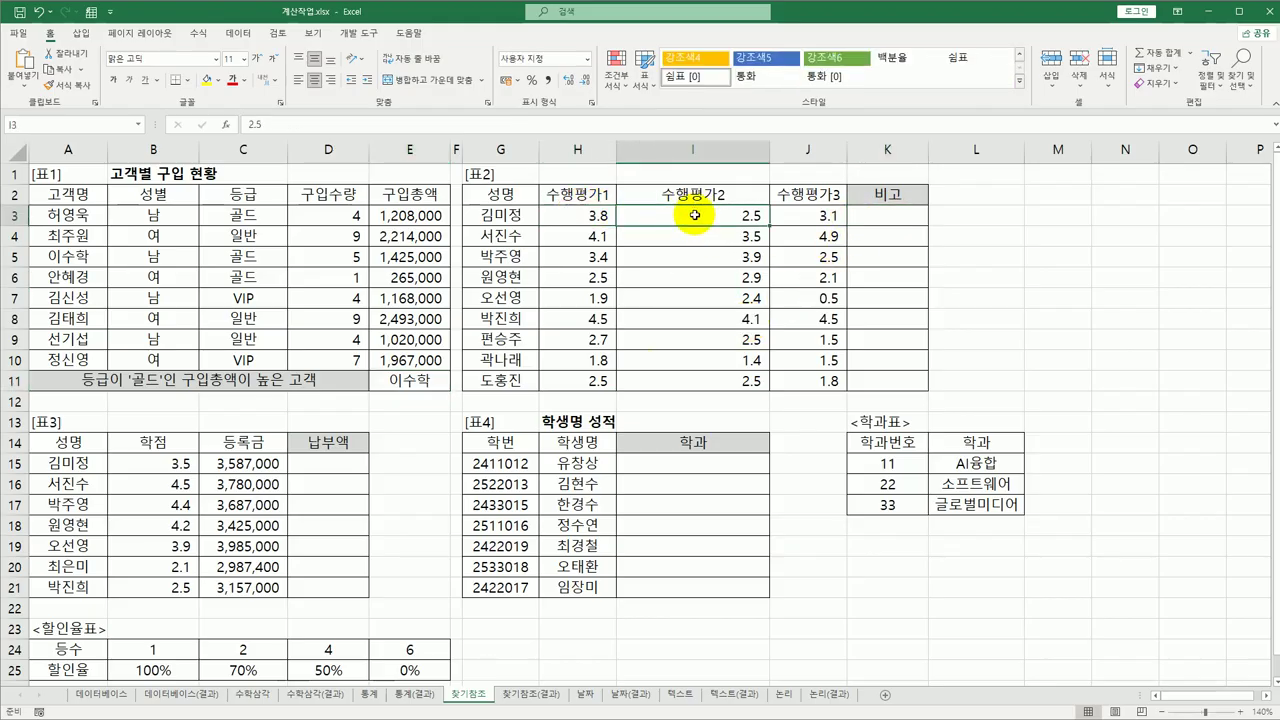
pyautogui.click(782, 217)
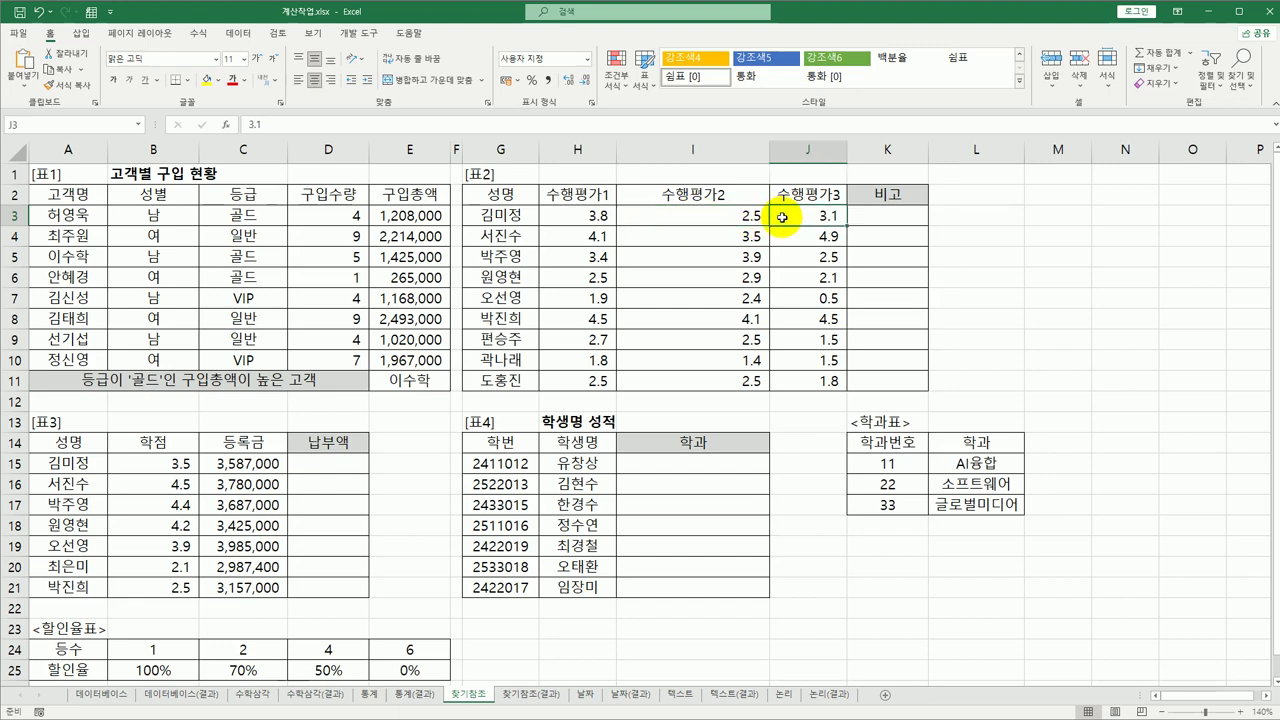
pyautogui.click(891, 217)
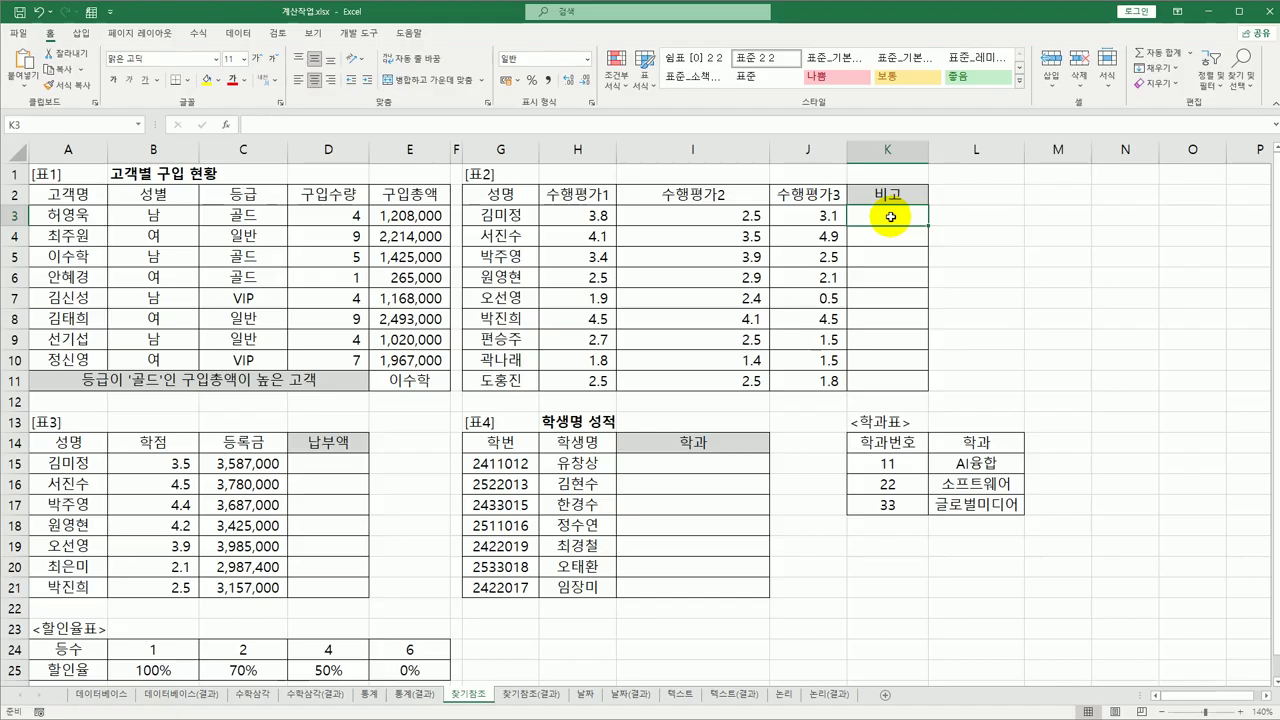
pyautogui.write('=')
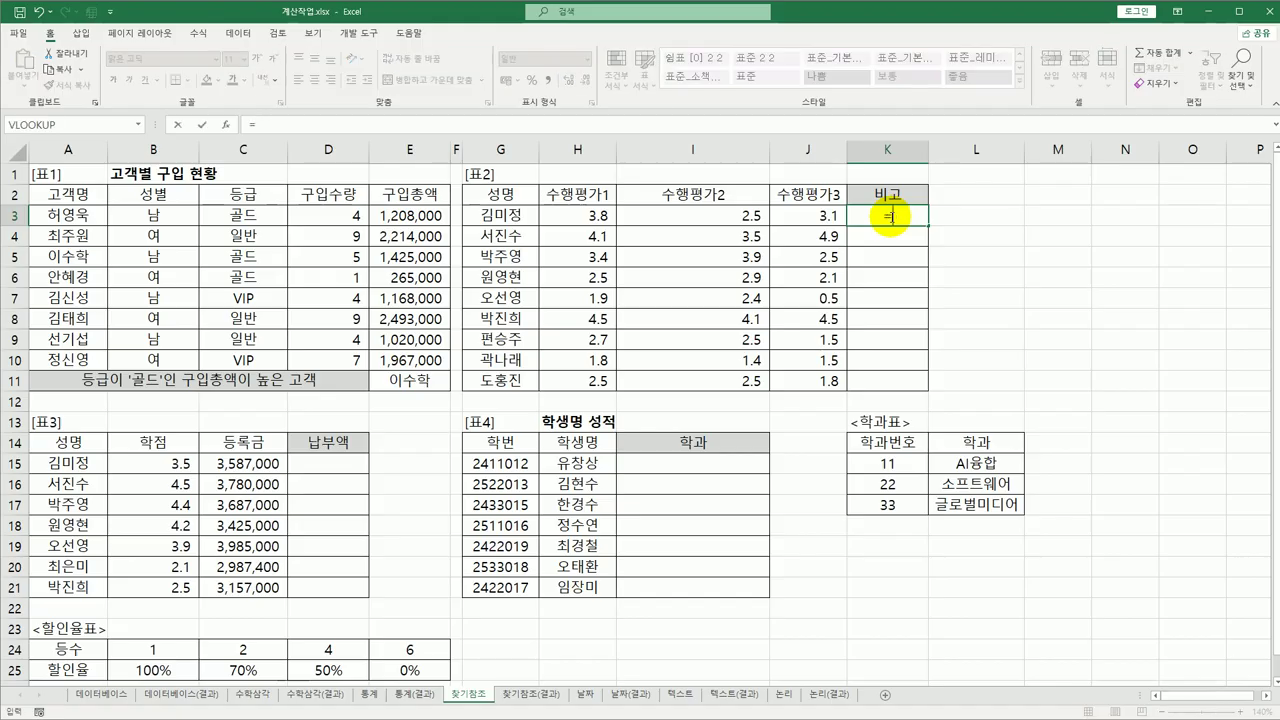
pyautogui.write('av')
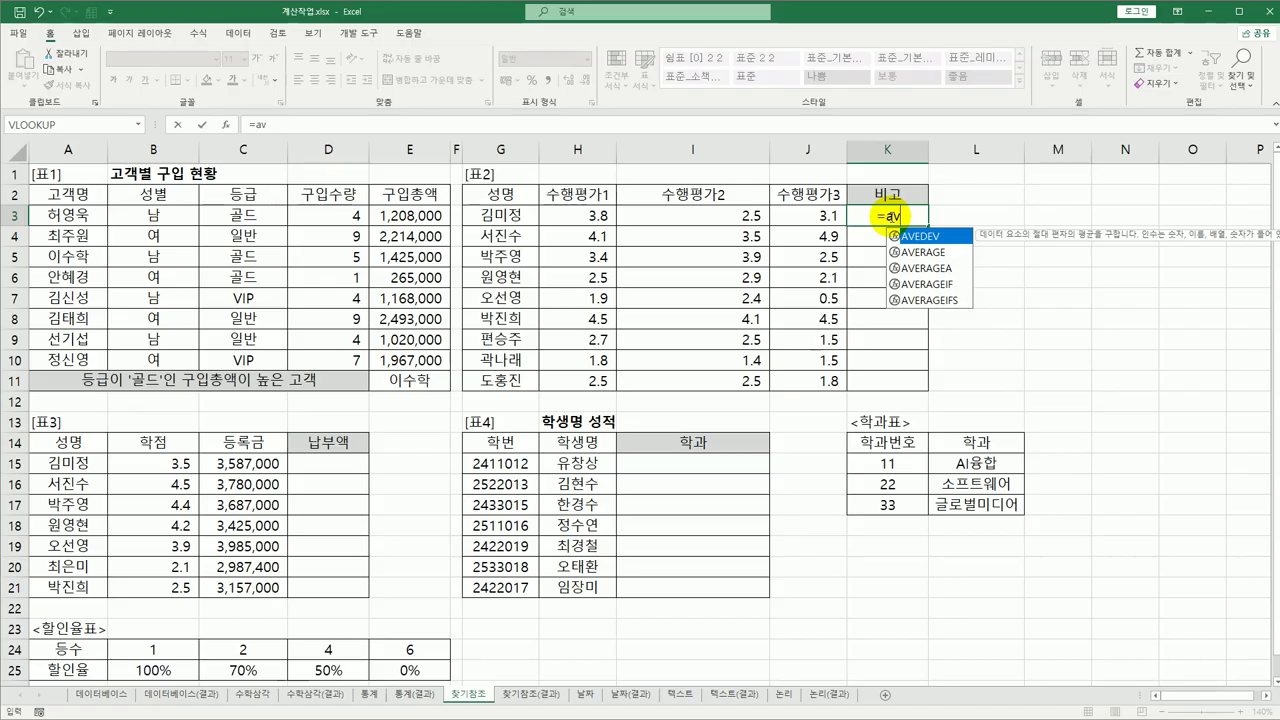
pyautogui.press('Down')
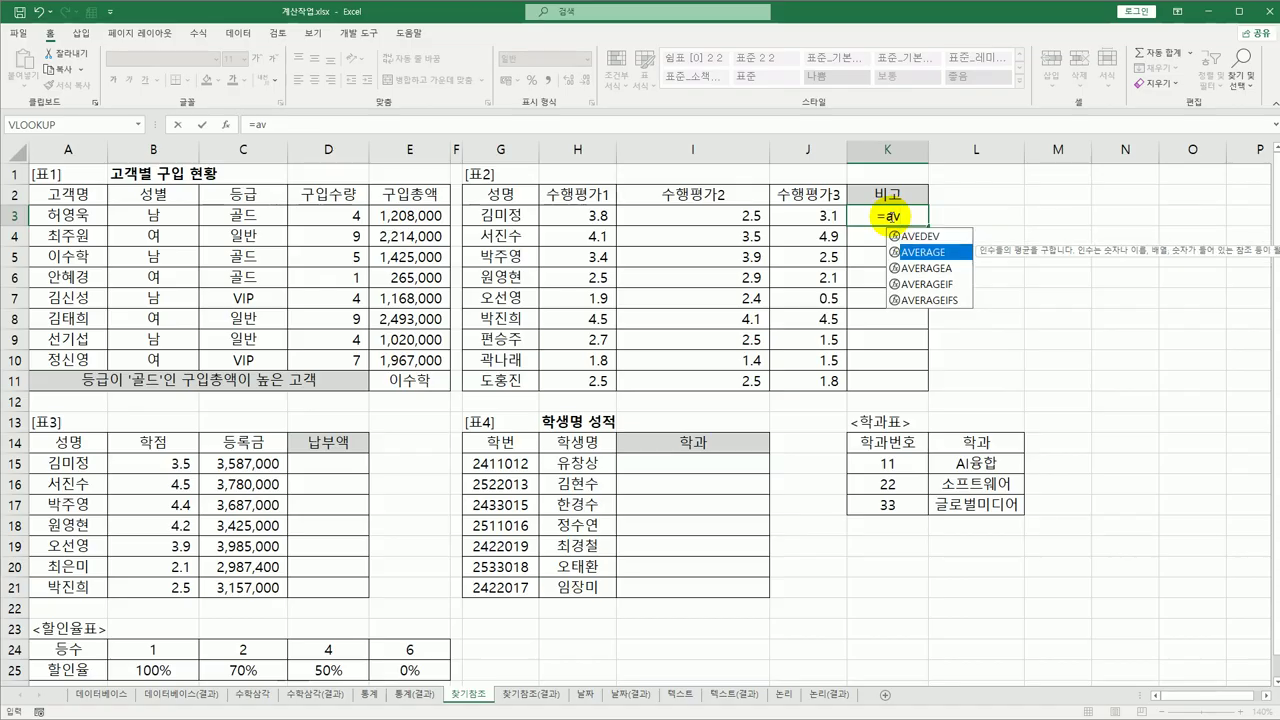
pyautogui.press('Tab')
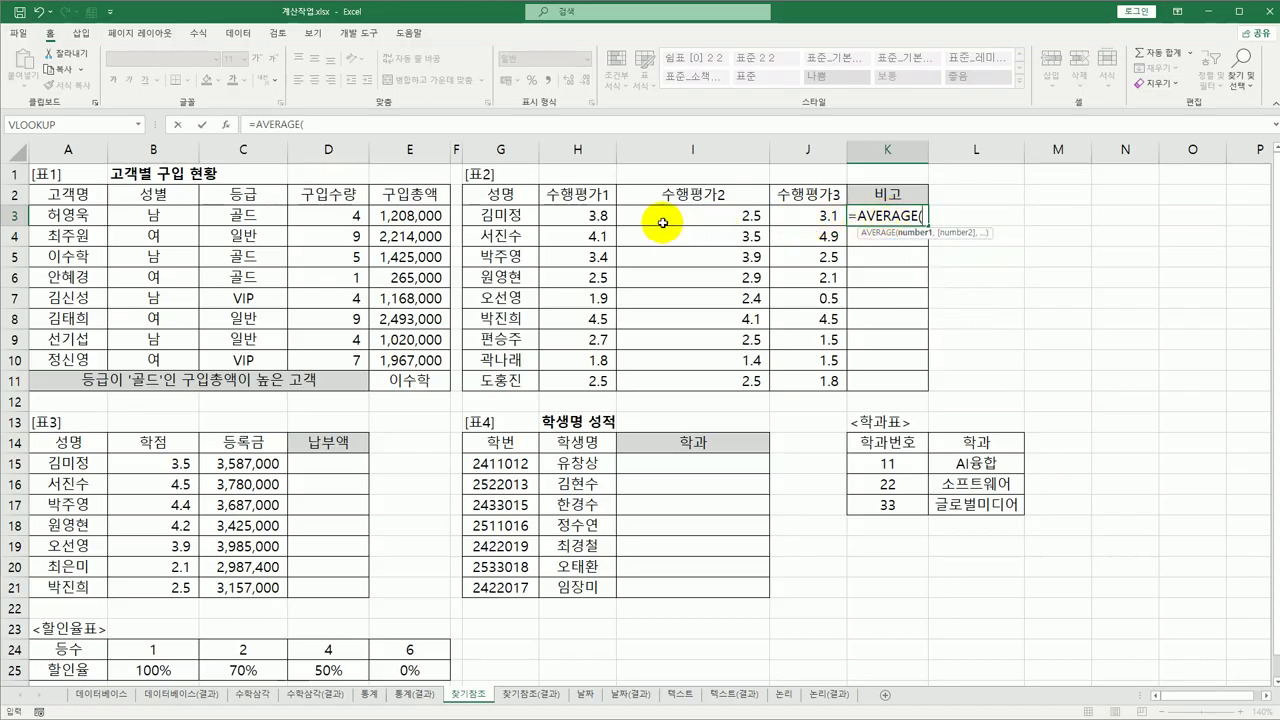
pyautogui.moveTo(580, 215); pyautogui.dragTo(808, 220)
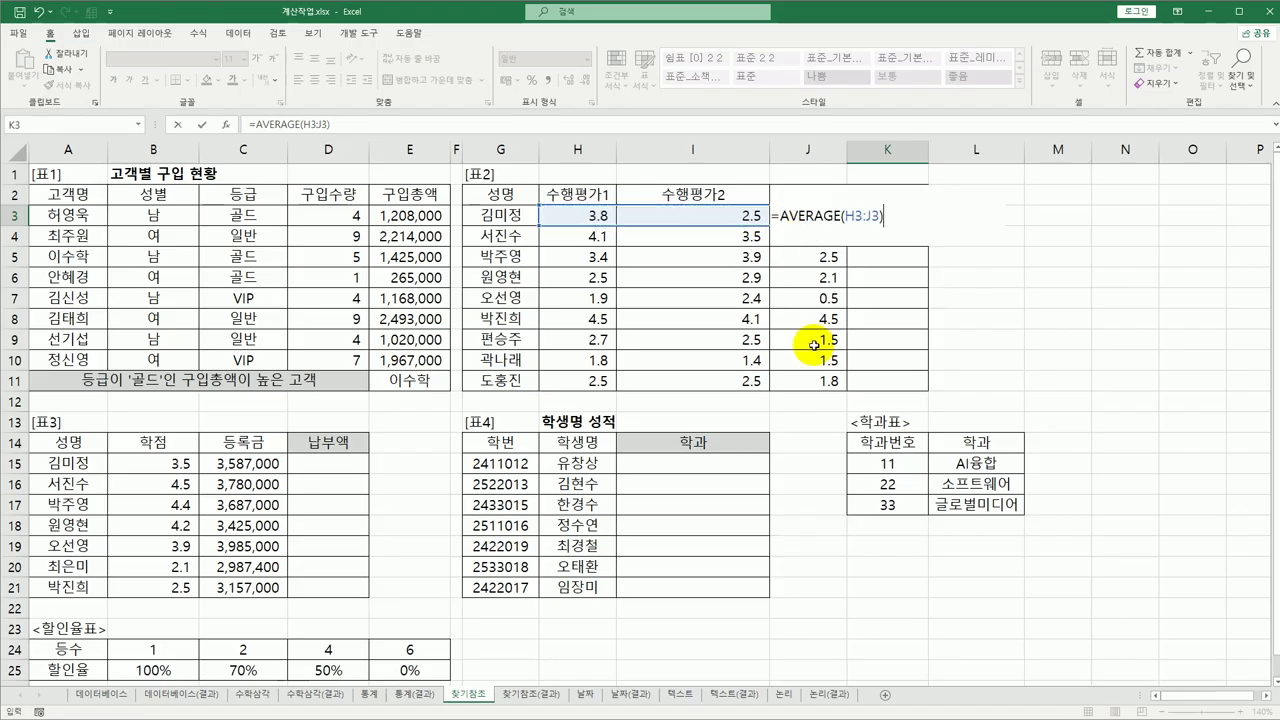
pyautogui.press('Return')
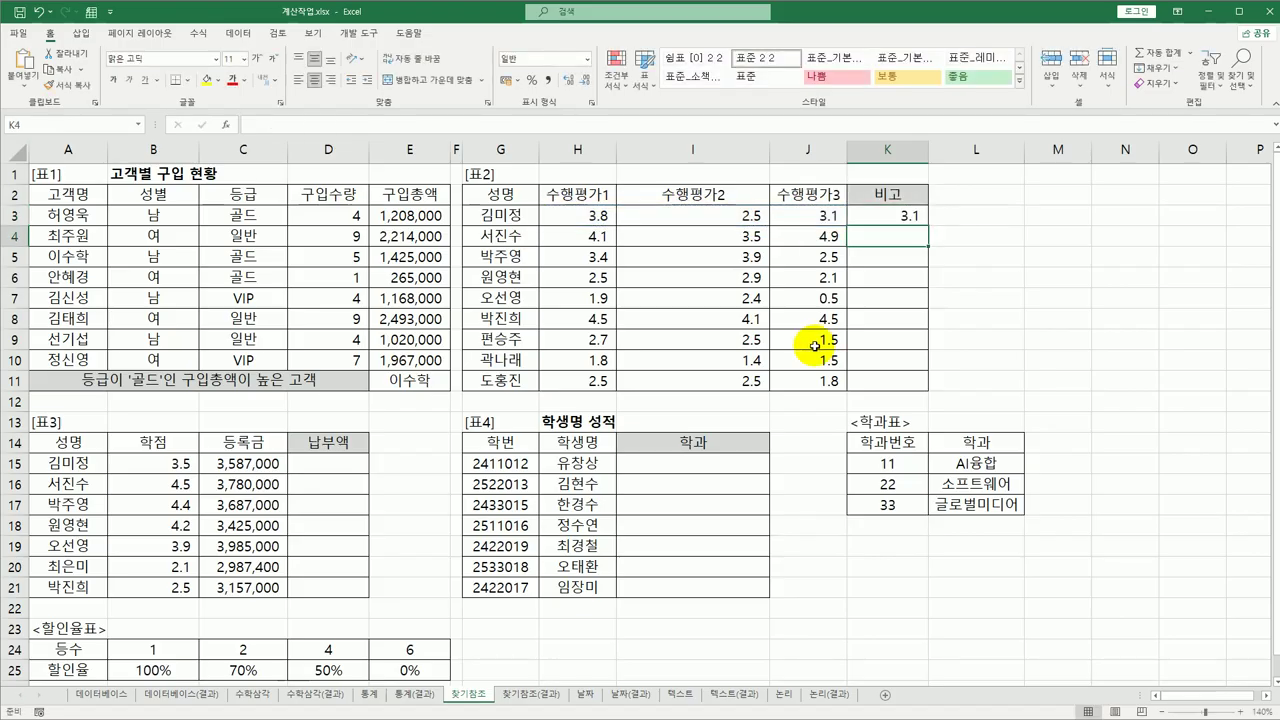
pyautogui.click(912, 216)
pyautogui.moveTo(927, 225); pyautogui.dragTo(912, 378)
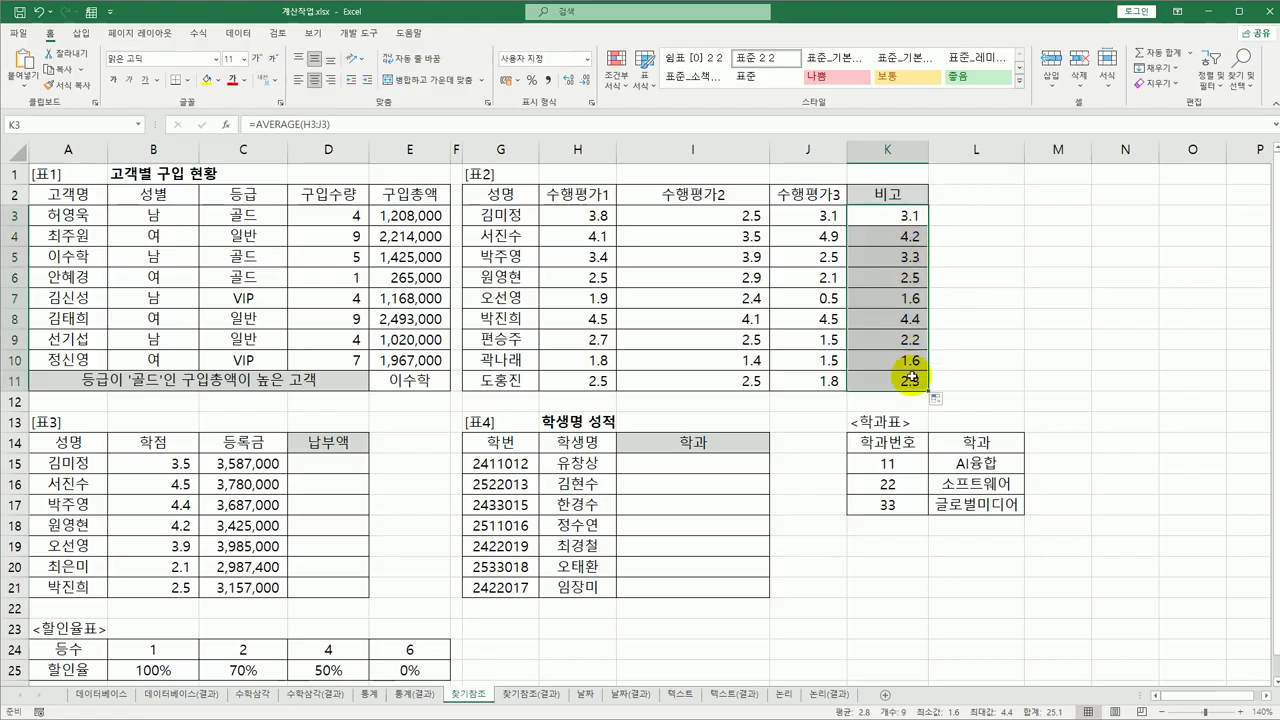
# Step: Wrap the K3 average in INT as =INT(AVERAGE(H3:J3)) and fill the formula down to K11
pyautogui.doubleClick(906, 214)
pyautogui.click(781, 216)
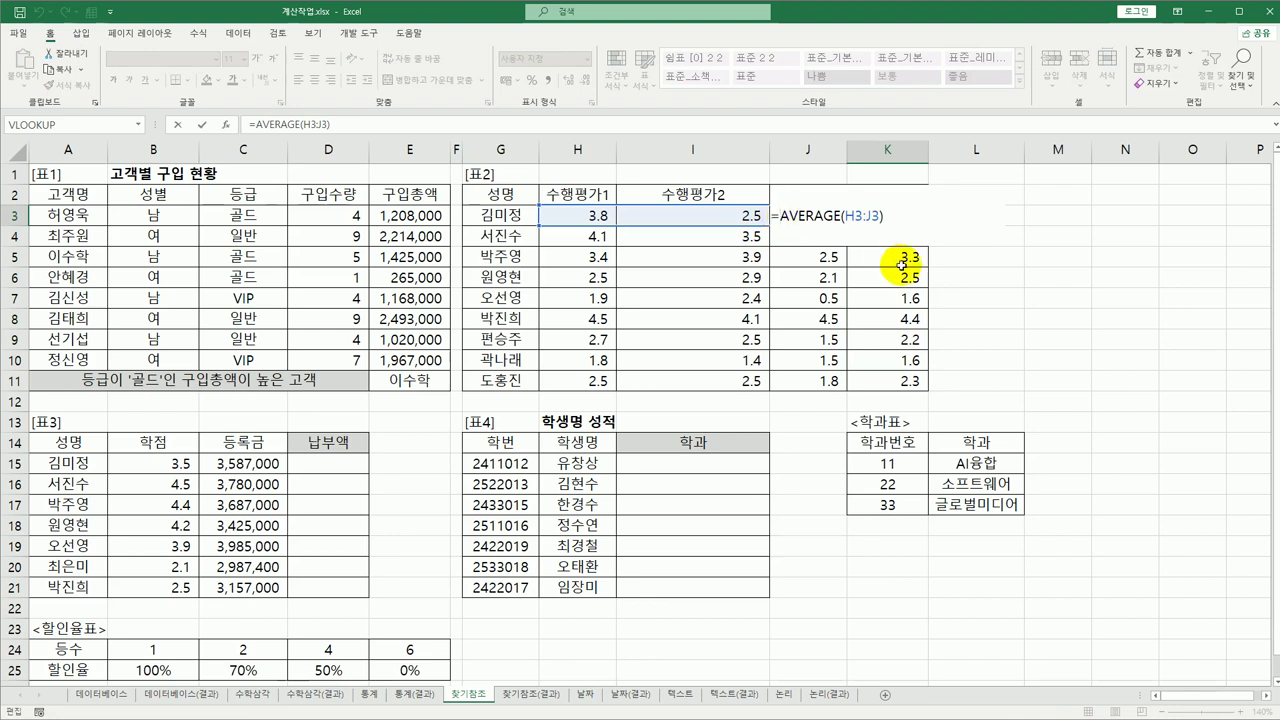
pyautogui.write('int')
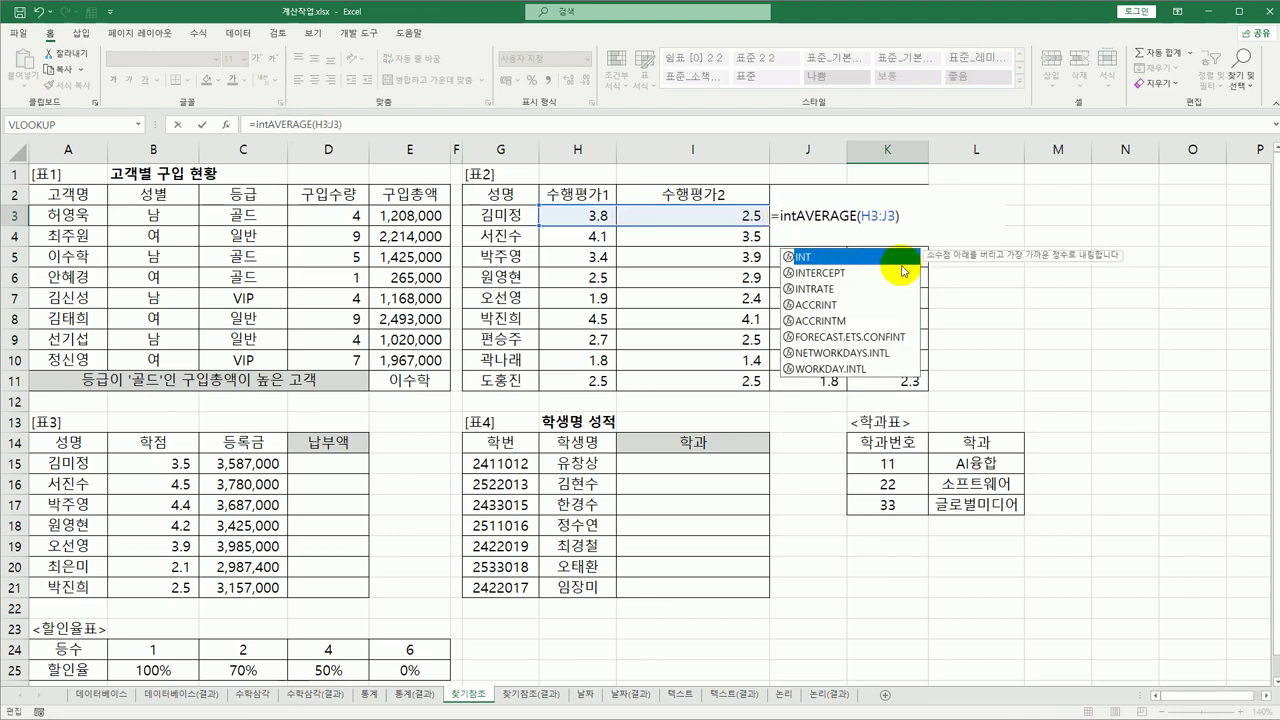
pyautogui.doubleClick(900, 260)
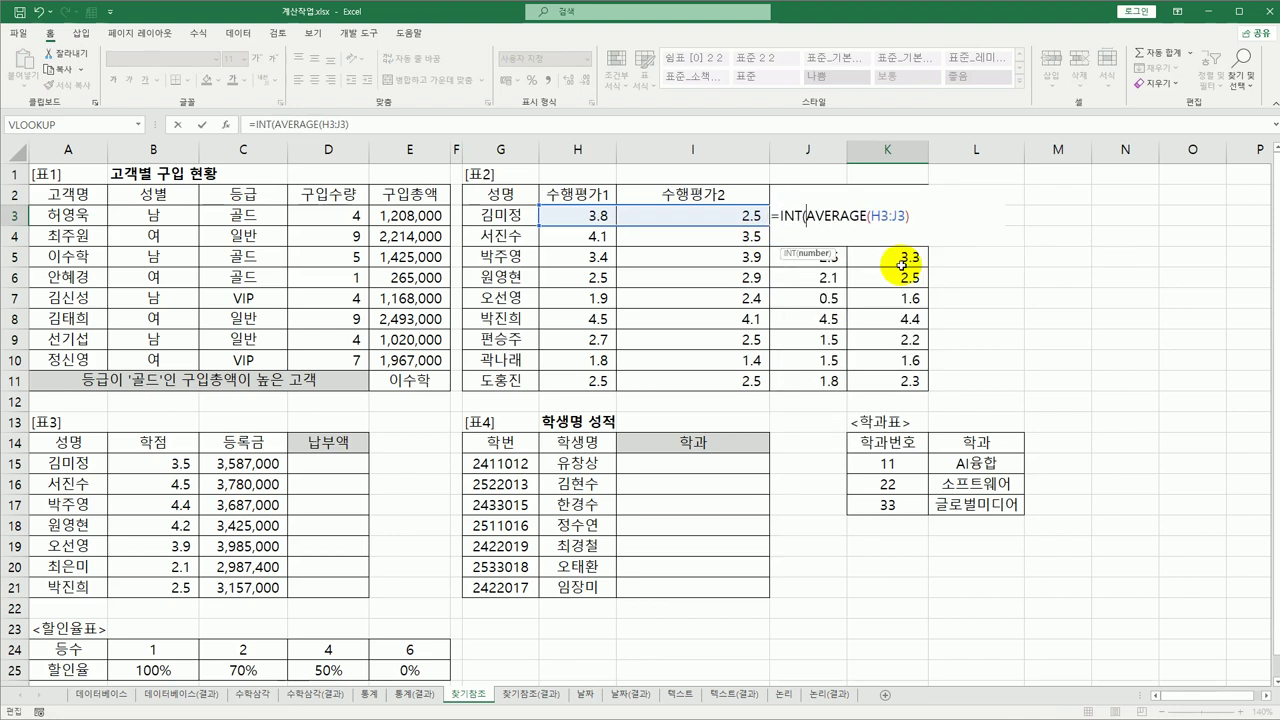
pyautogui.press('Return')
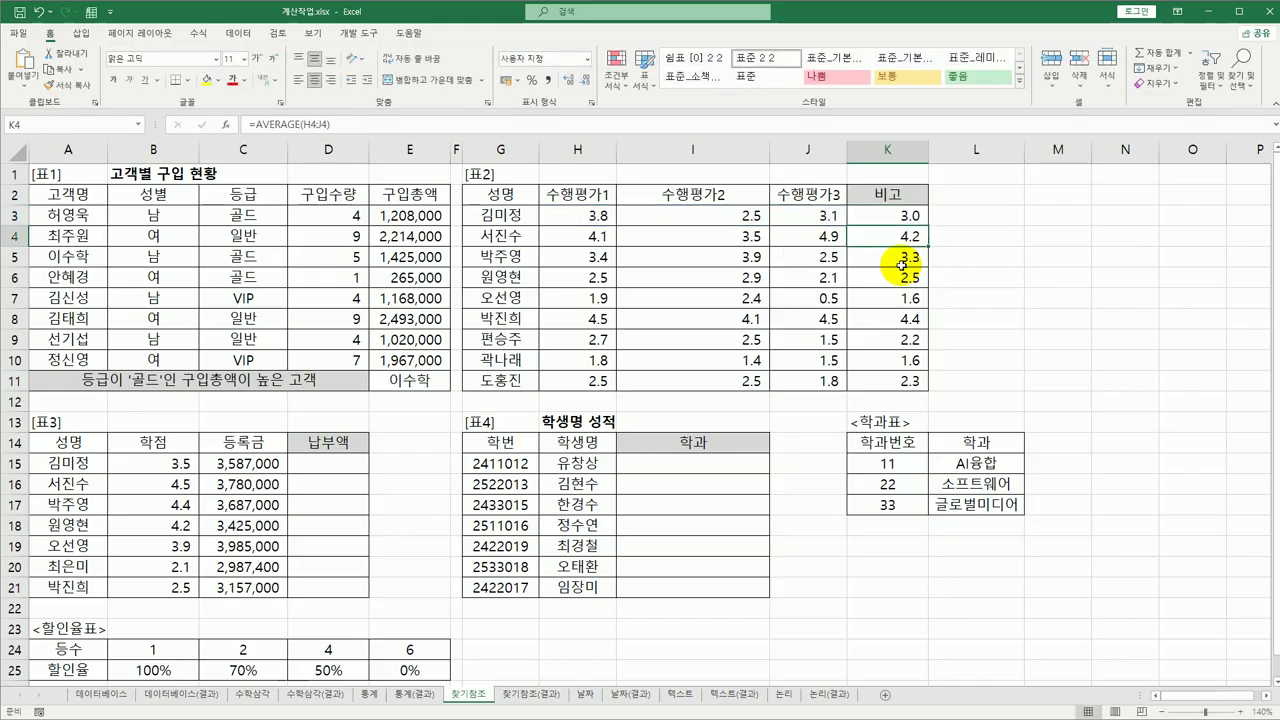
pyautogui.click(926, 221)
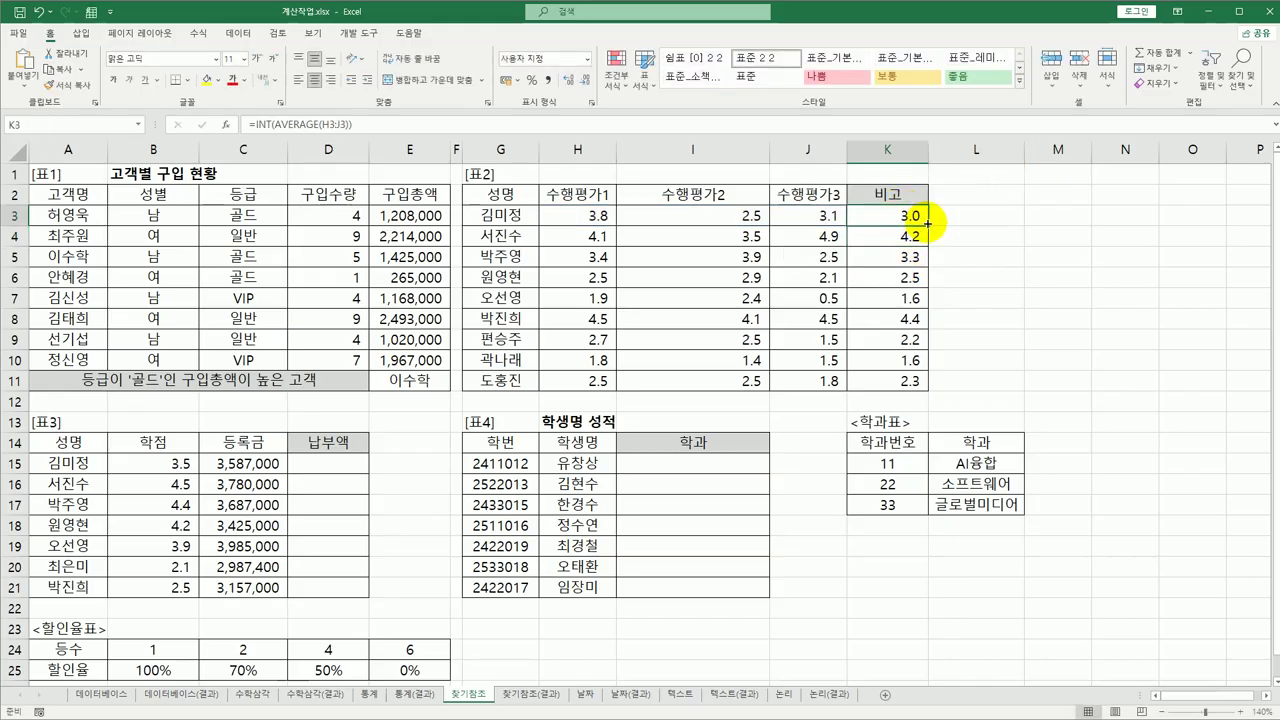
pyautogui.moveTo(927, 224); pyautogui.dragTo(923, 393)
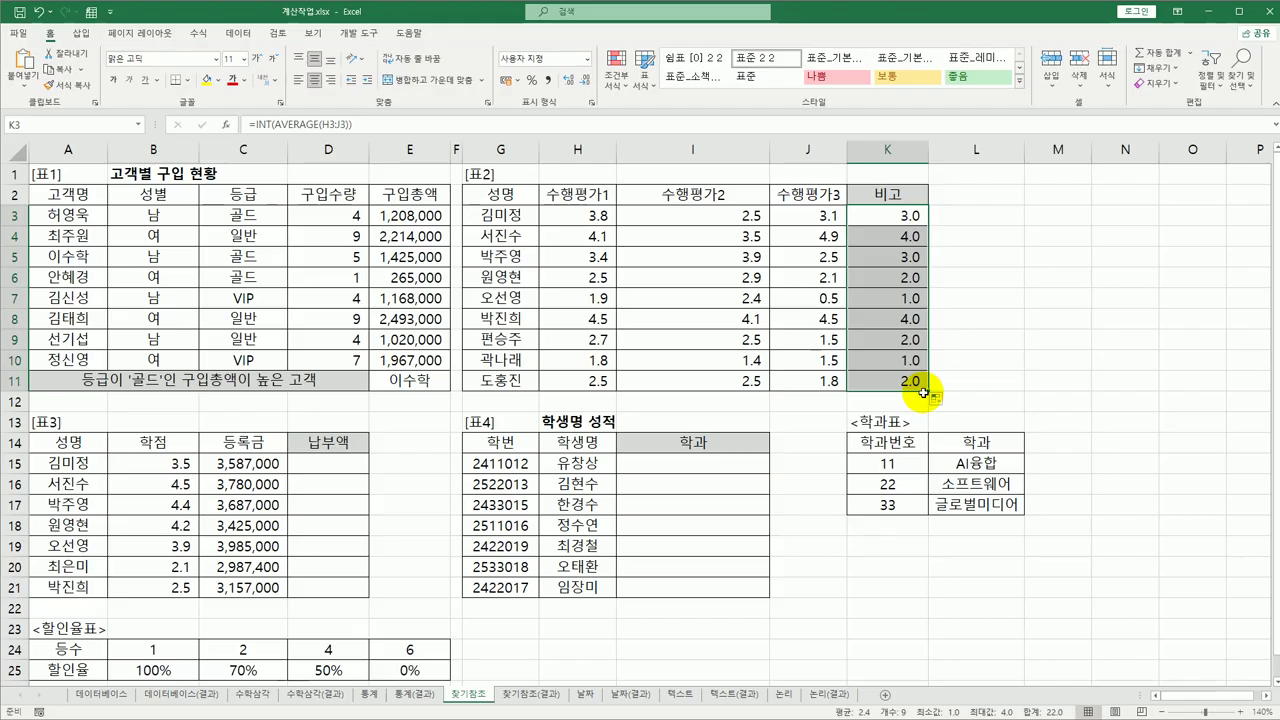
# Step: Nest the K3 expression in CHOOSE as its index number and open the CHOOSE function arguments clear of the formula
pyautogui.doubleClick(890, 213)
pyautogui.click(779, 215)
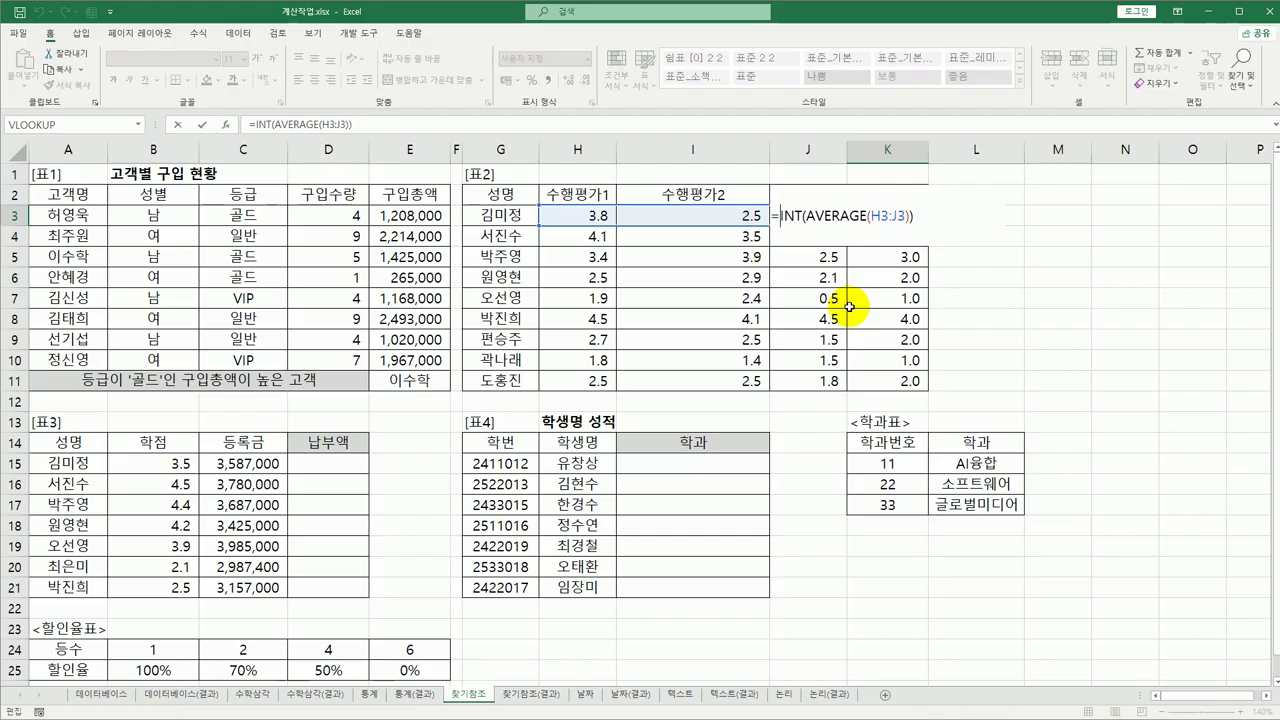
pyautogui.write('choose(')
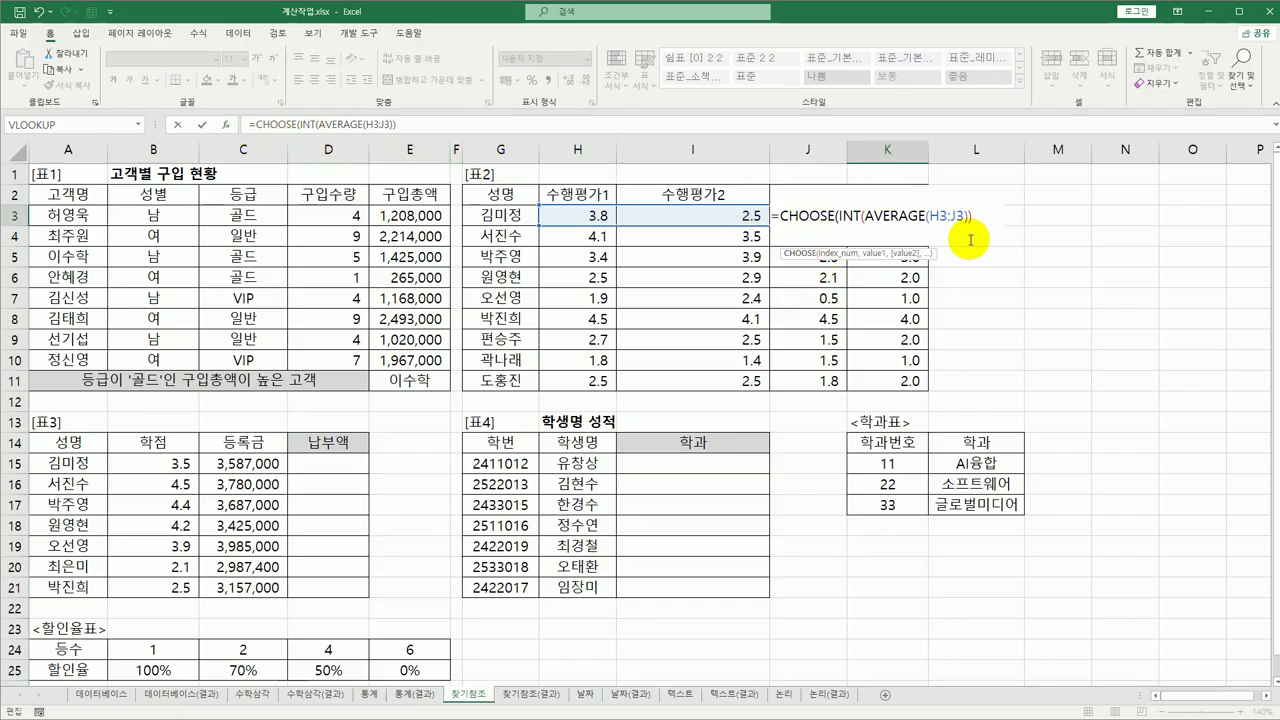
pyautogui.click(232, 131)
pyautogui.moveTo(729, 189); pyautogui.dragTo(907, 353)
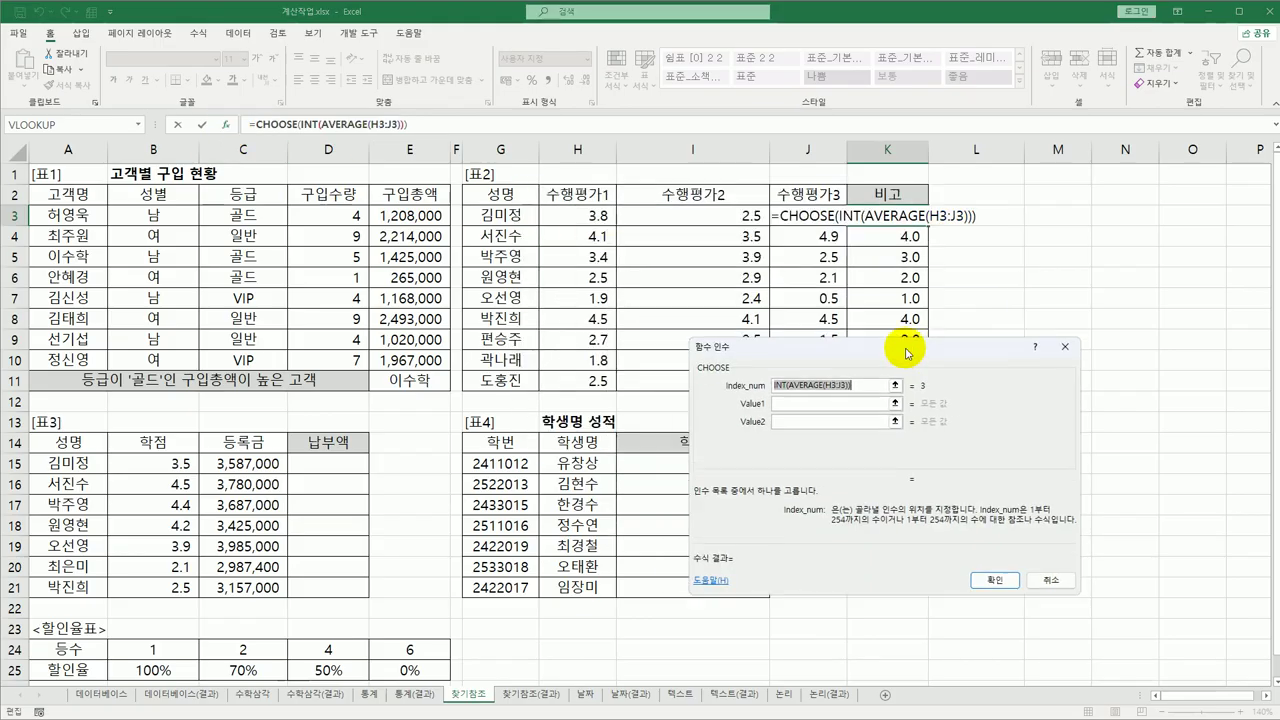
# Step: Set the CHOOSE values to "F", "C", "B" and "A", enter the formula in K3 and fill it down to K11
pyautogui.click(826, 404)
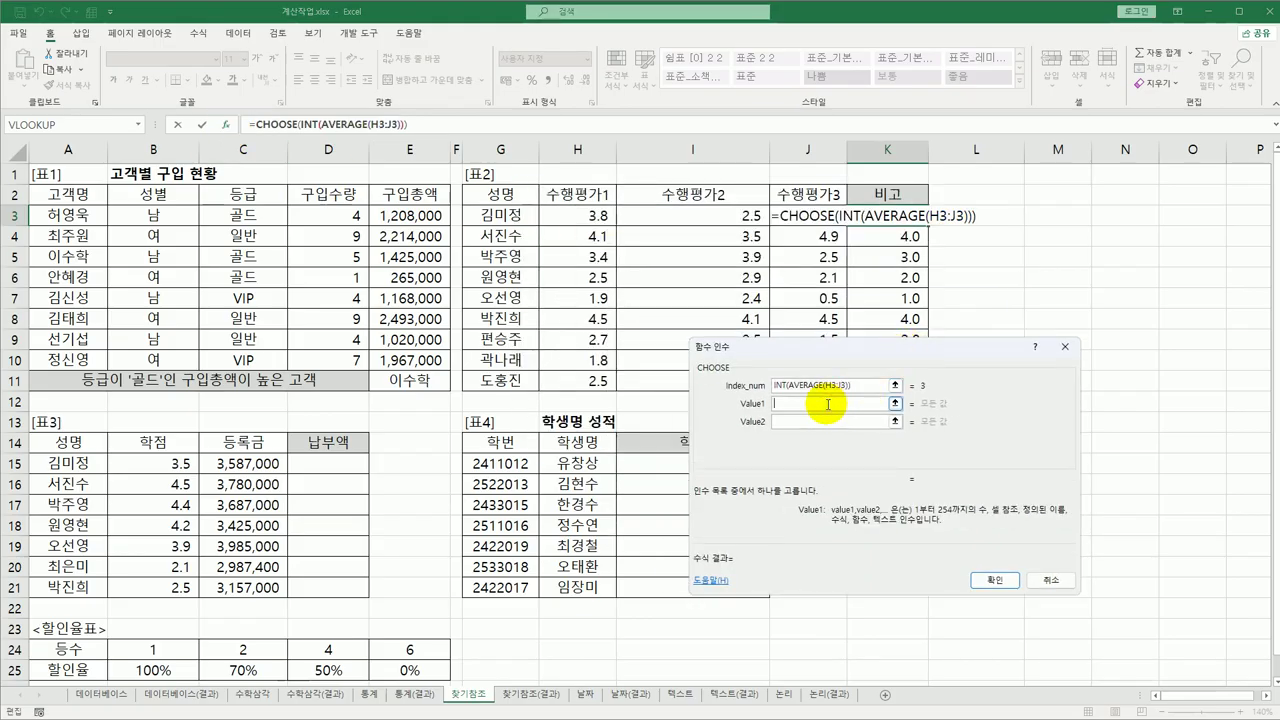
pyautogui.write('F')
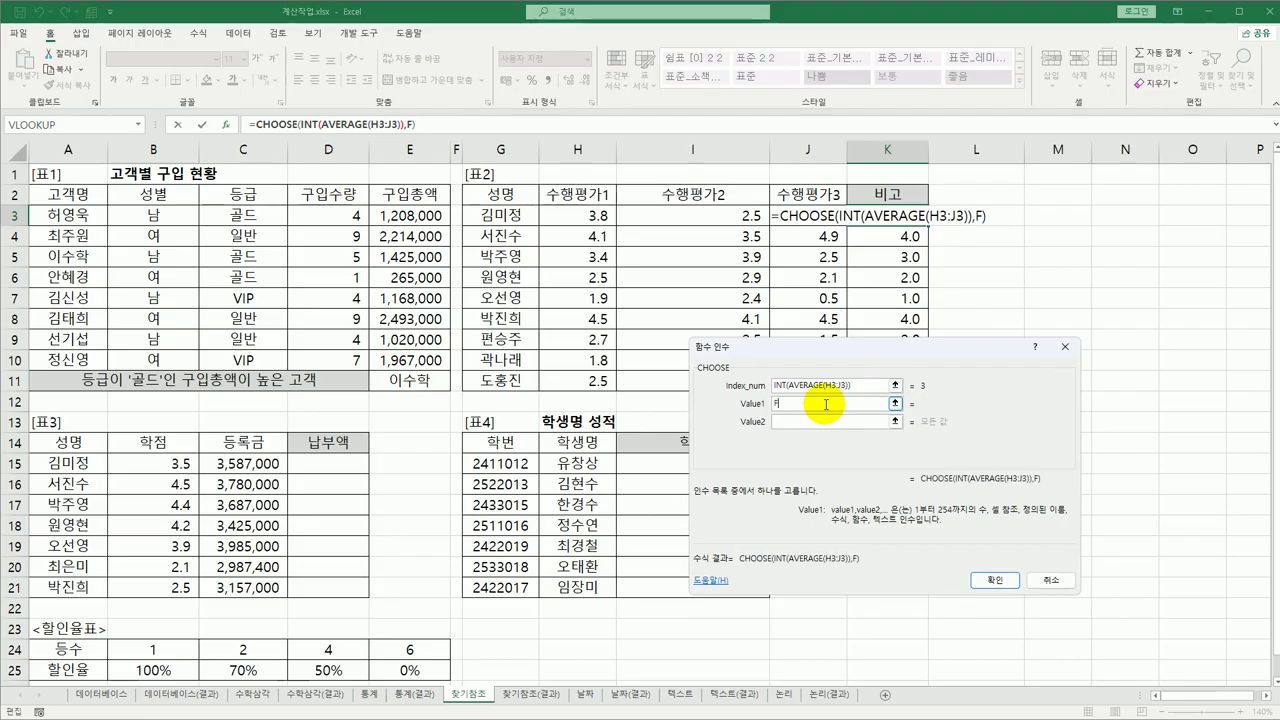
pyautogui.press('Tab')
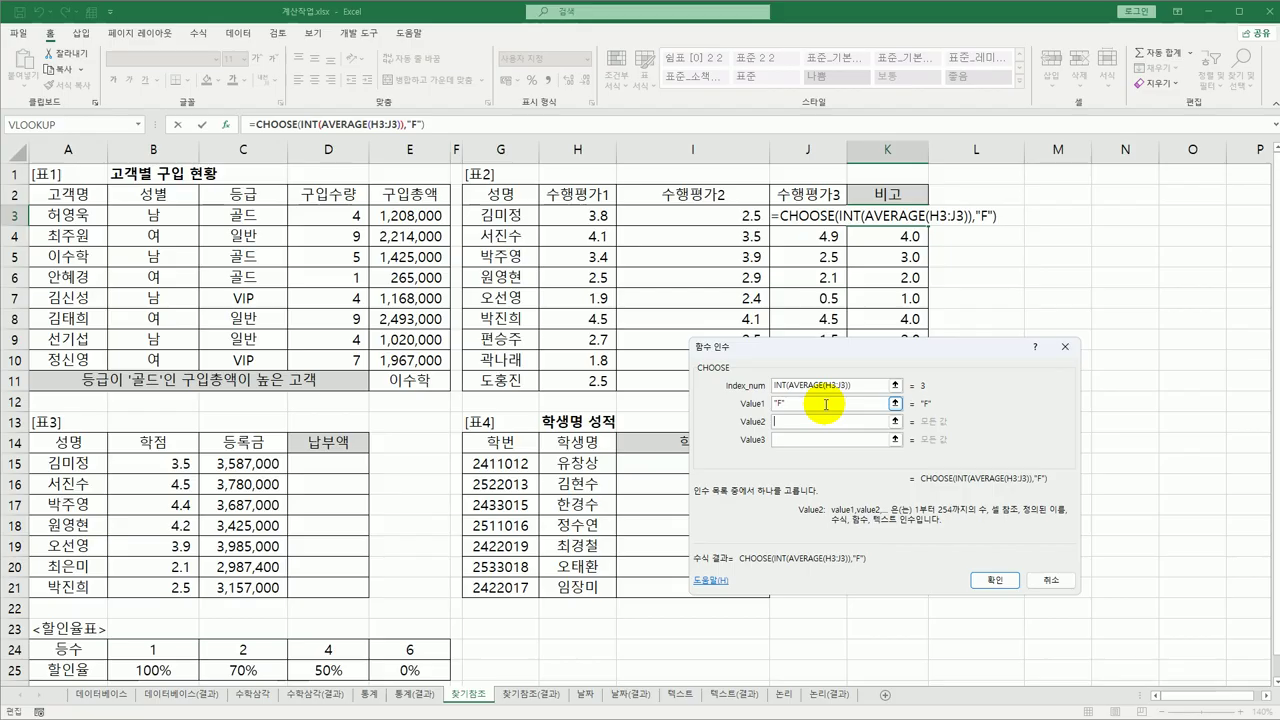
pyautogui.write('C')
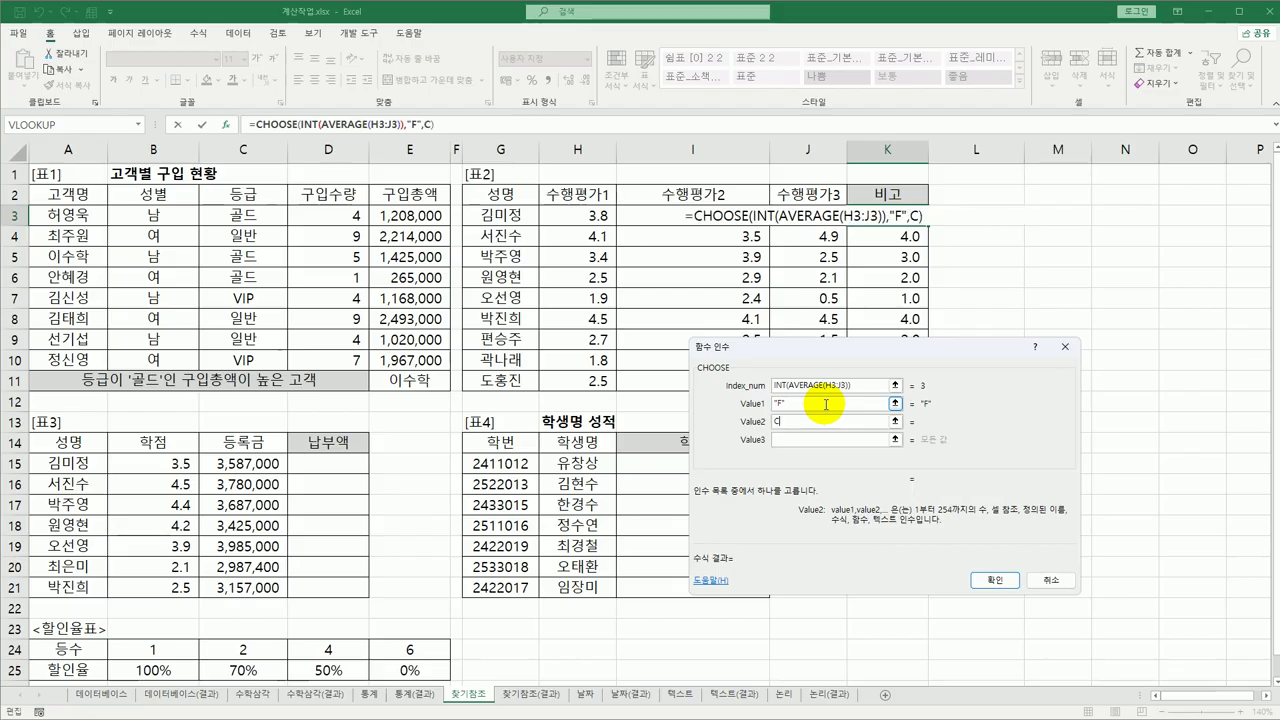
pyautogui.press('Tab')
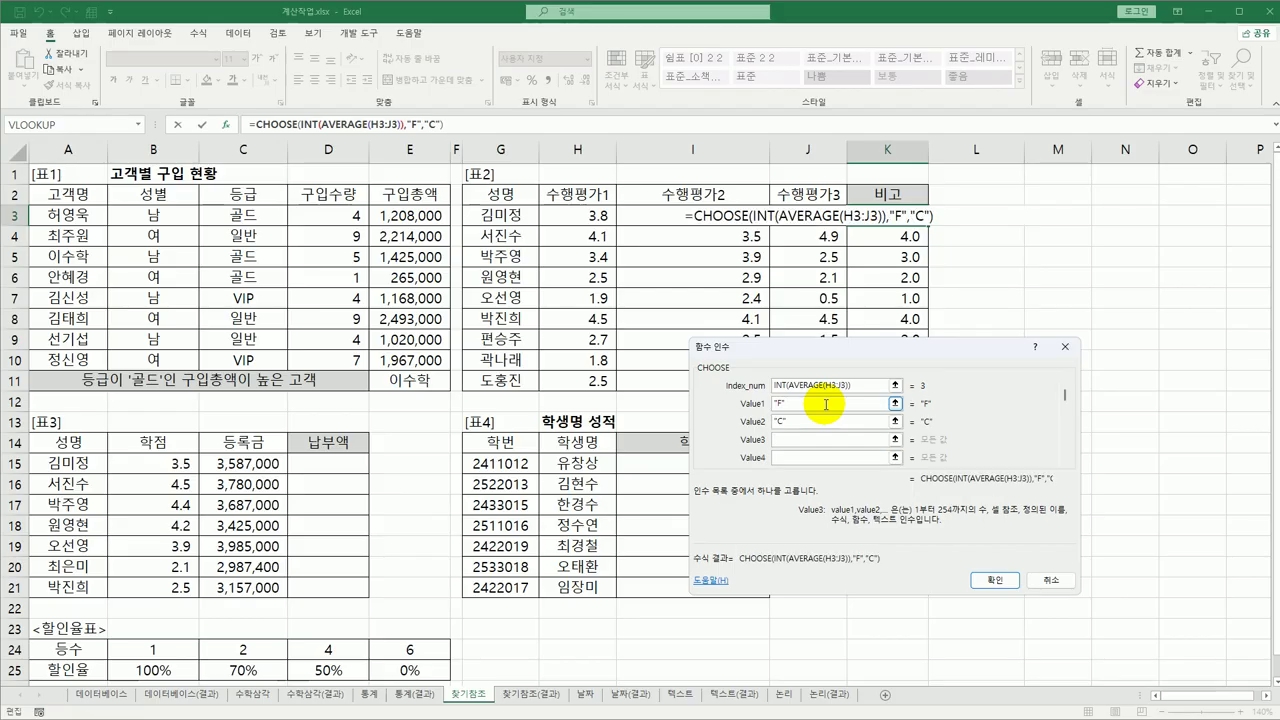
pyautogui.write('B')
pyautogui.press('Tab')
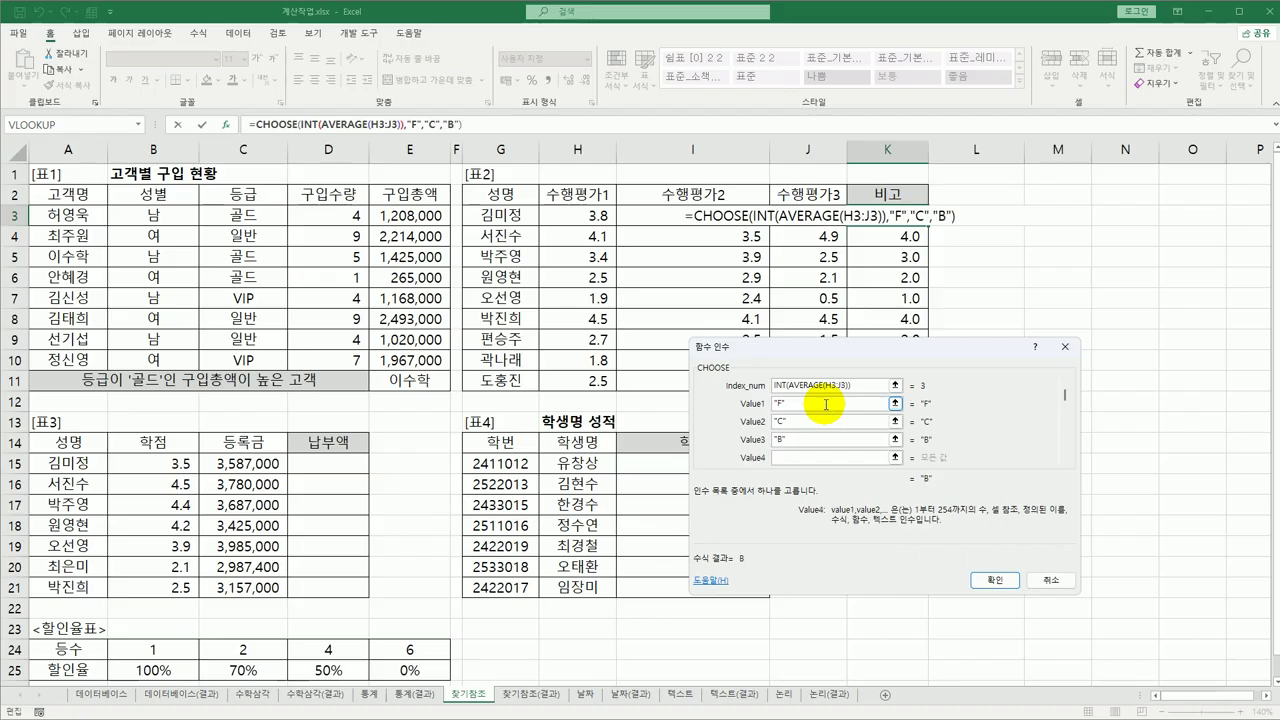
pyautogui.write('A')
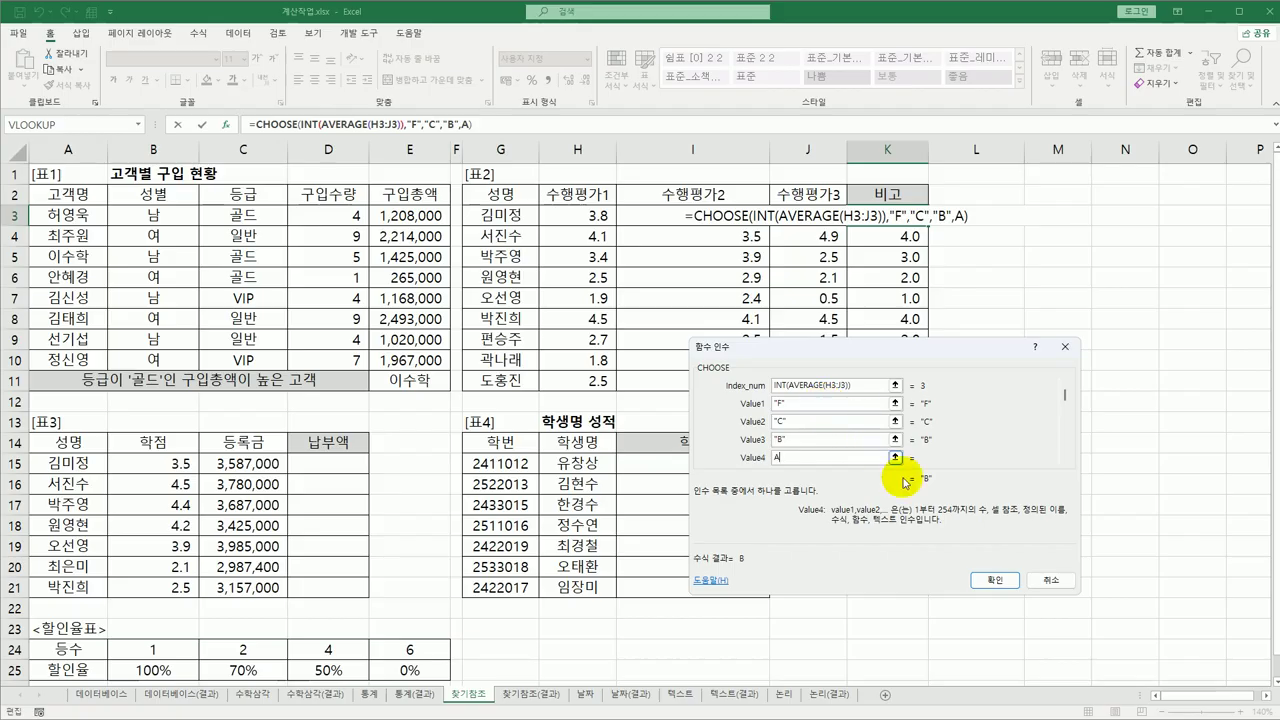
pyautogui.click(993, 580)
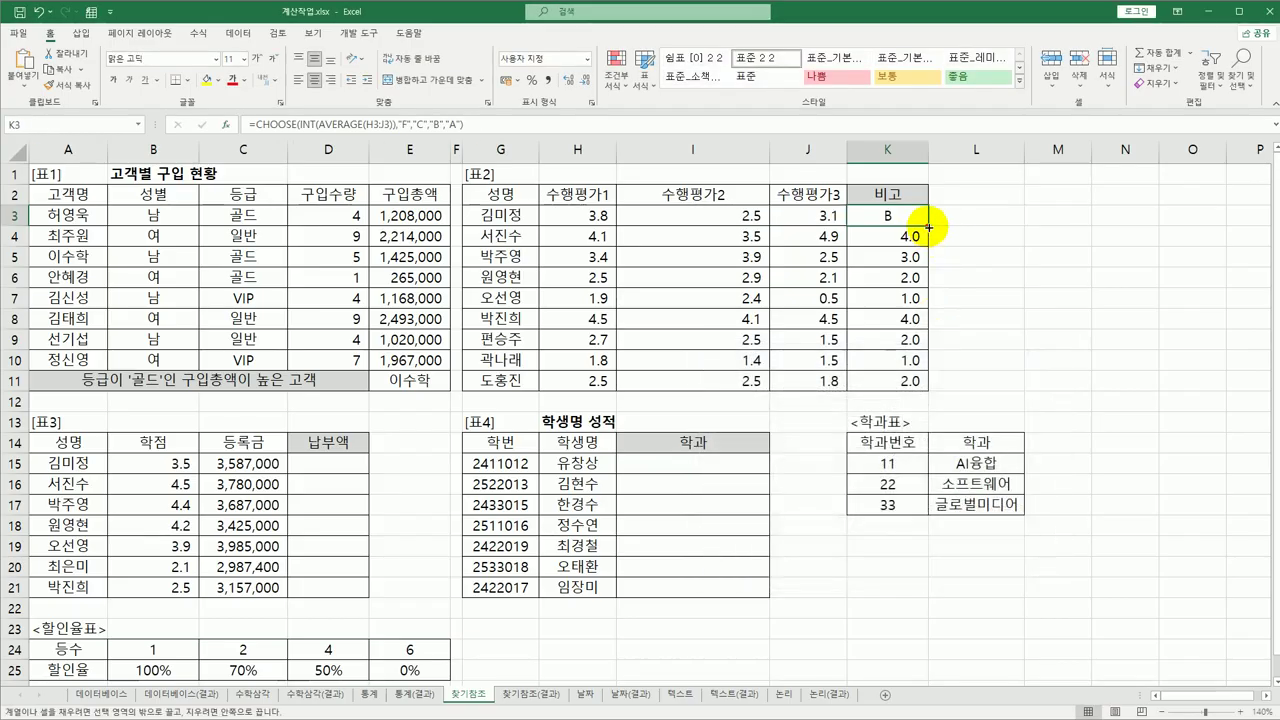
pyautogui.moveTo(927, 228); pyautogui.dragTo(925, 385)
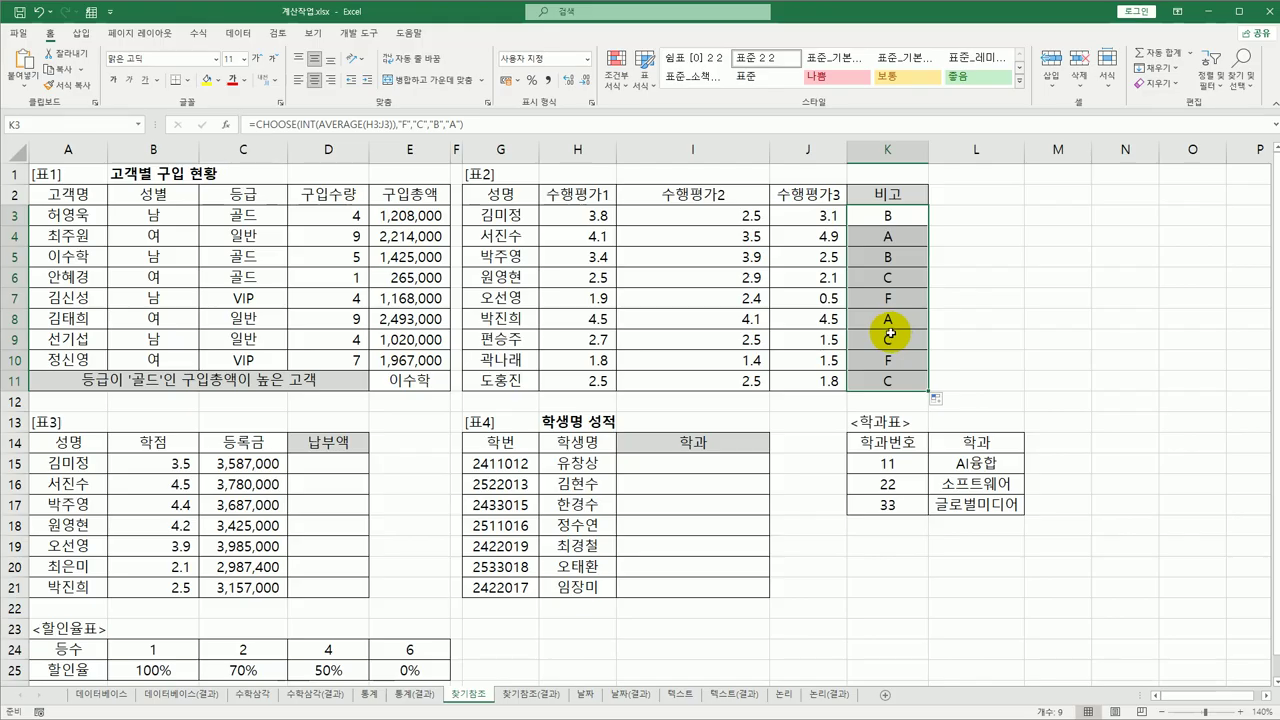
pyautogui.click(324, 463)
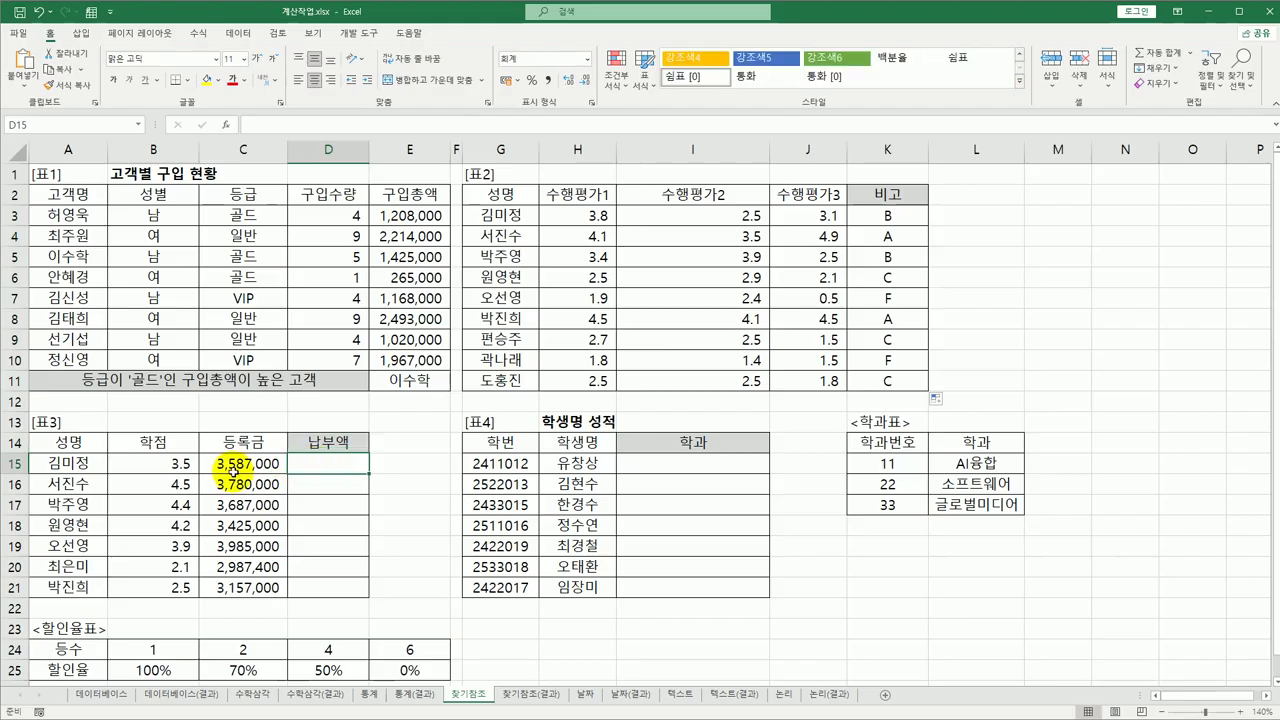
pyautogui.moveTo(172, 463); pyautogui.dragTo(156, 587)
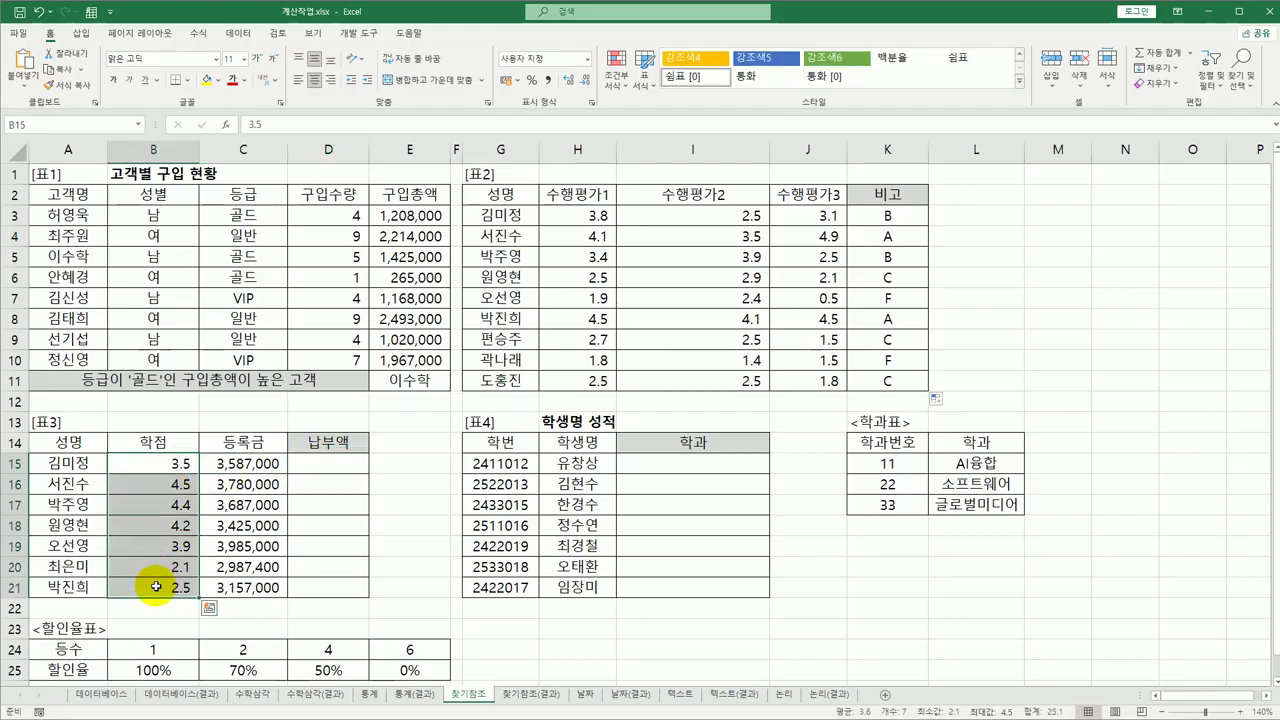
pyautogui.click(323, 469)
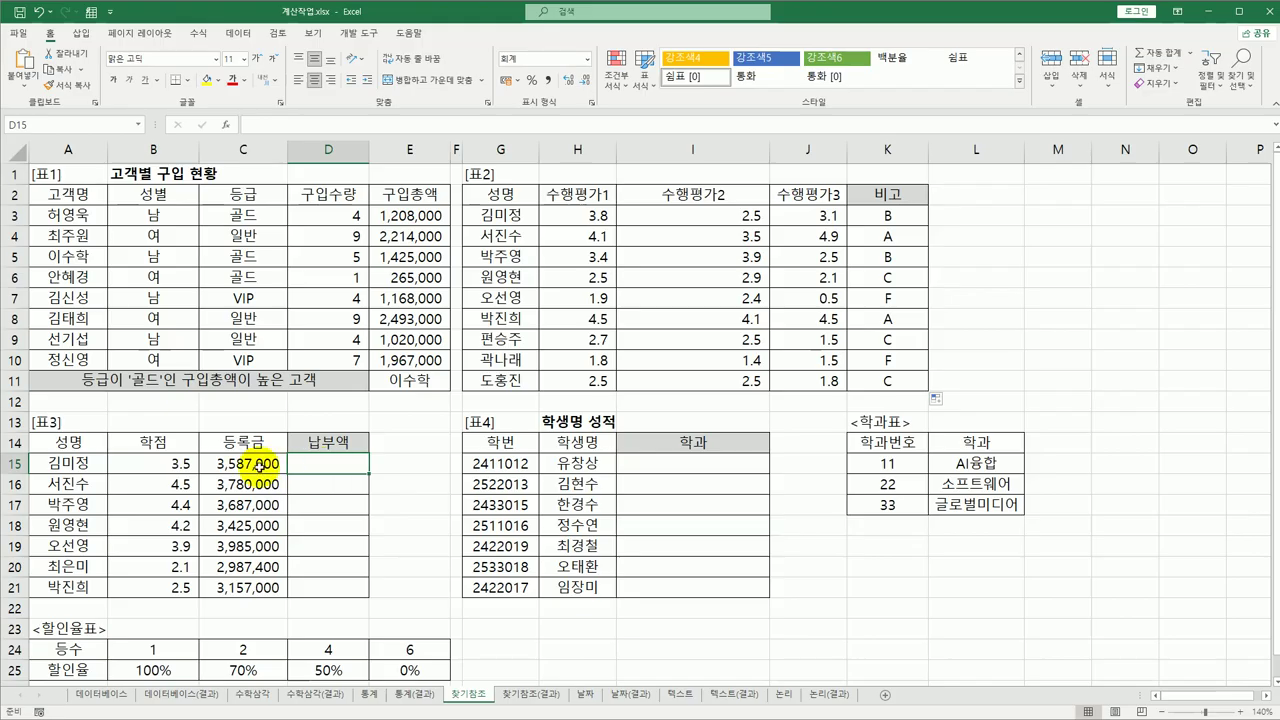
pyautogui.click(258, 465)
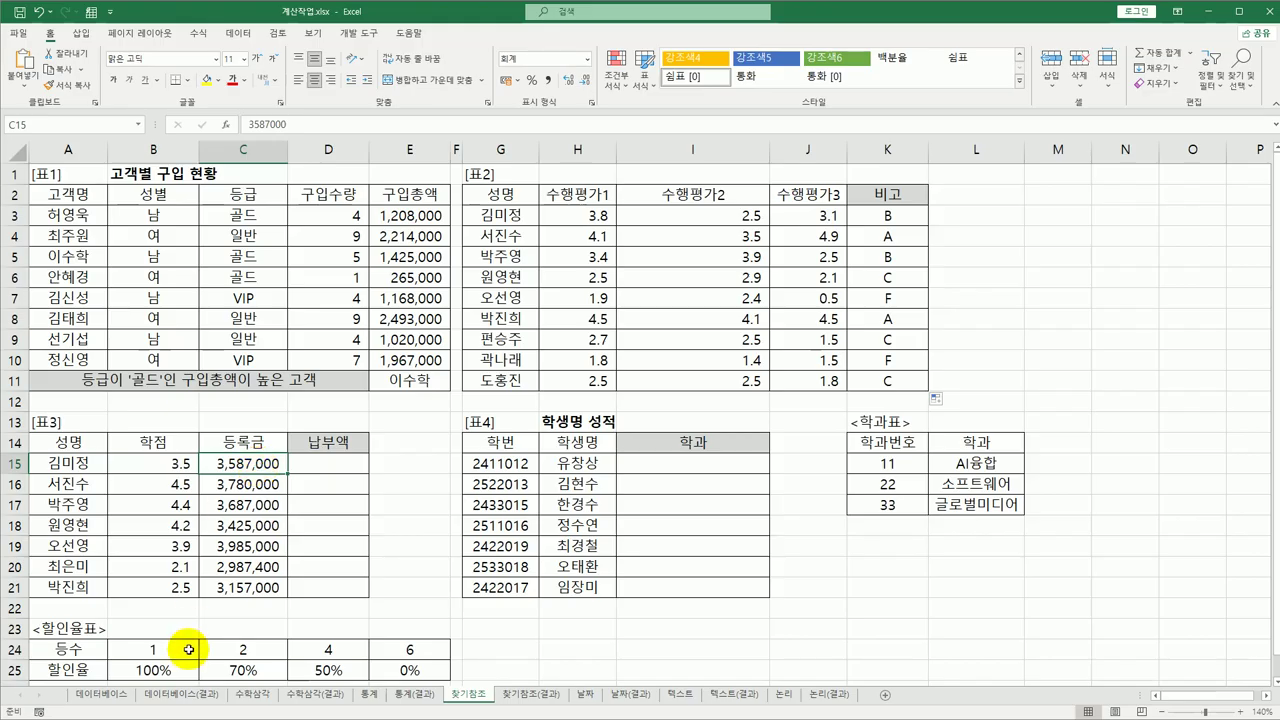
# Step: Start a RANK.EQ formula in D15 of 표3 with C15 as the Number and open its function arguments clear of the table
pyautogui.click(322, 465)
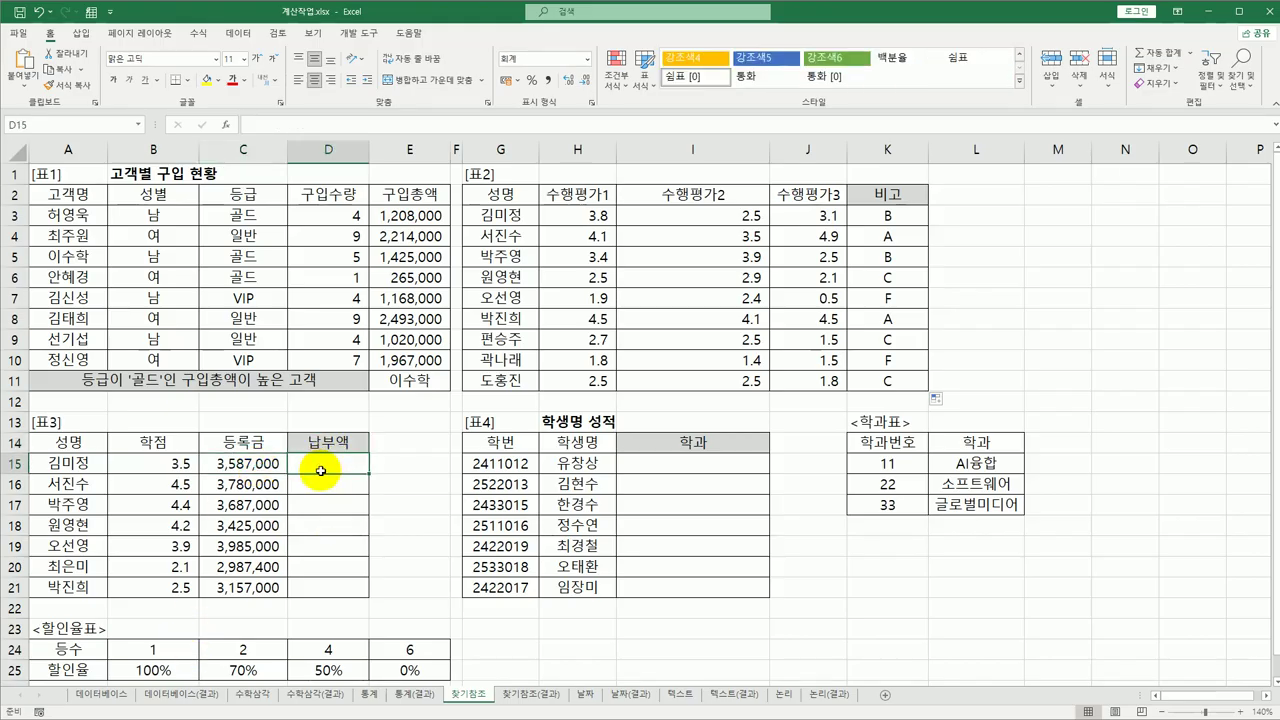
pyautogui.write('=ra')
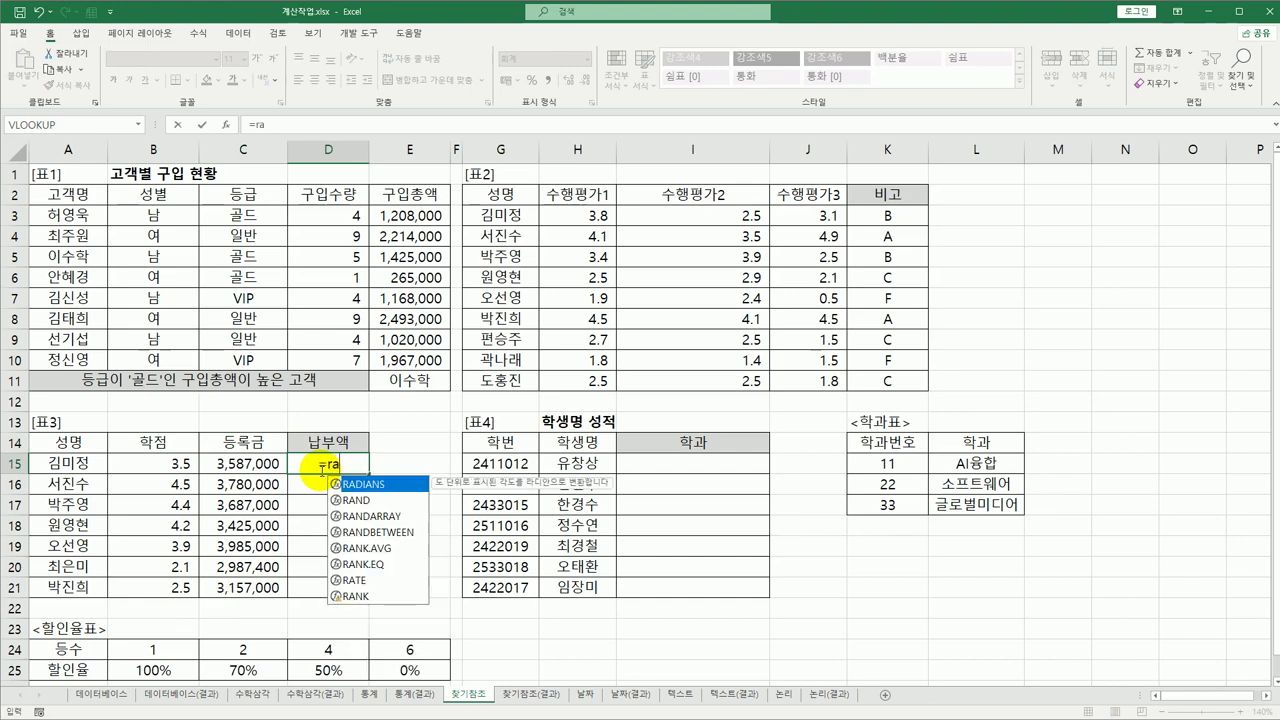
pyautogui.doubleClick(354, 564)
pyautogui.click(244, 466)
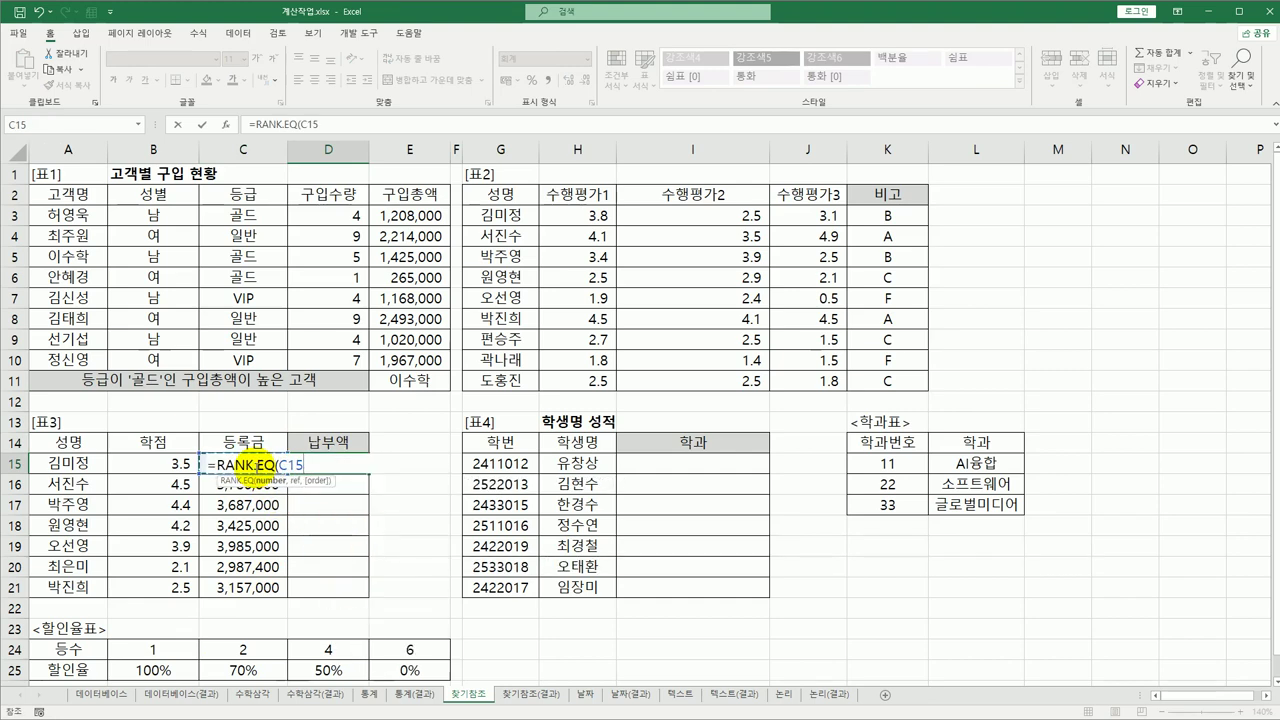
pyautogui.write(',')
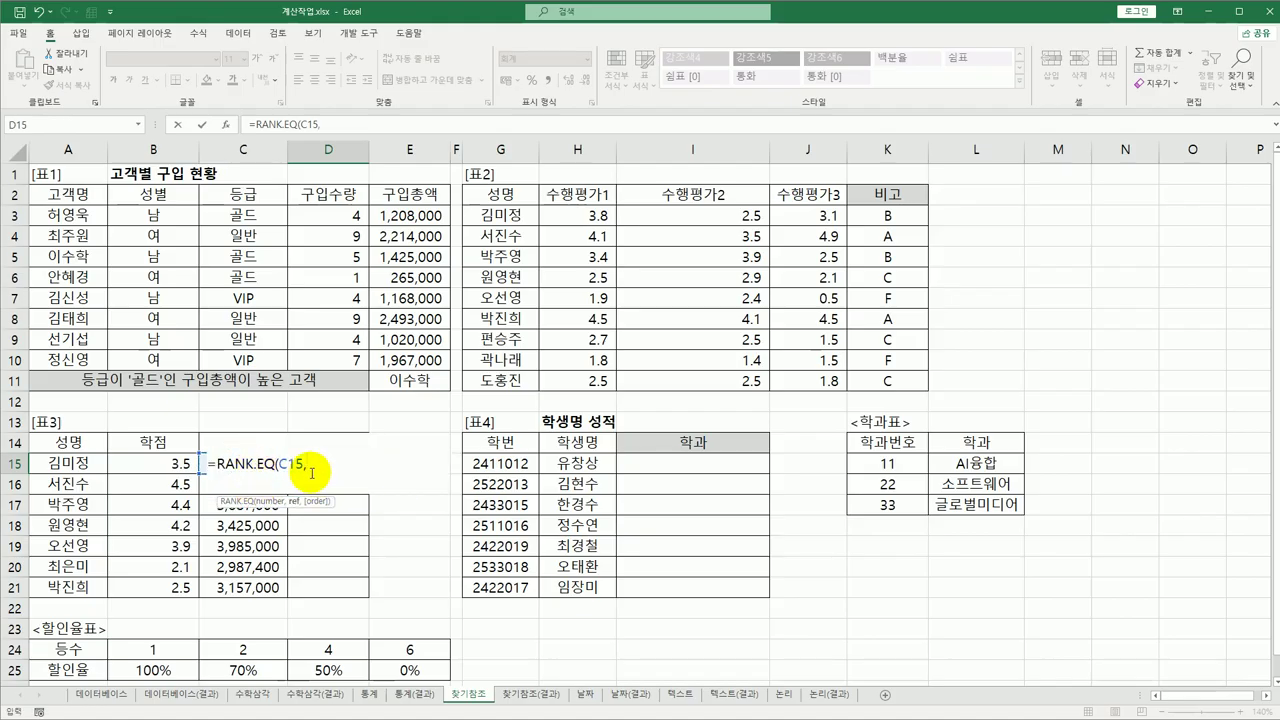
pyautogui.click(226, 125)
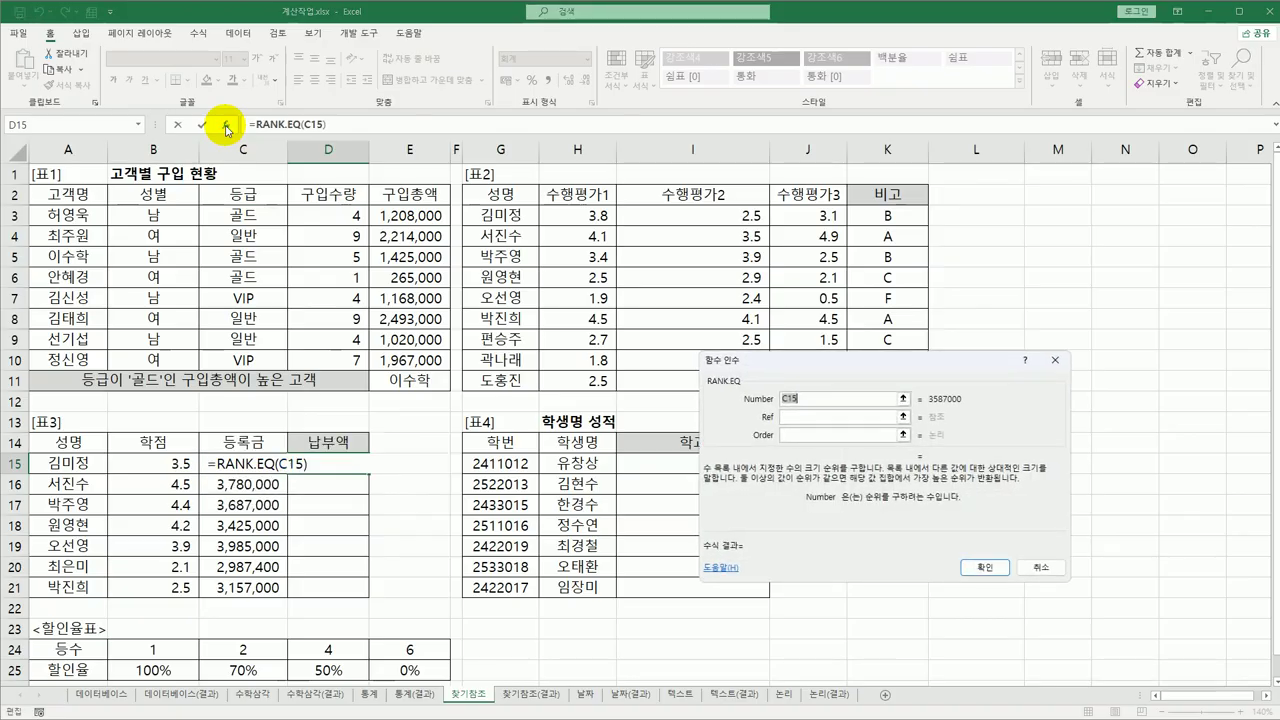
pyautogui.click(815, 399)
pyautogui.moveTo(840, 366); pyautogui.dragTo(688, 308)
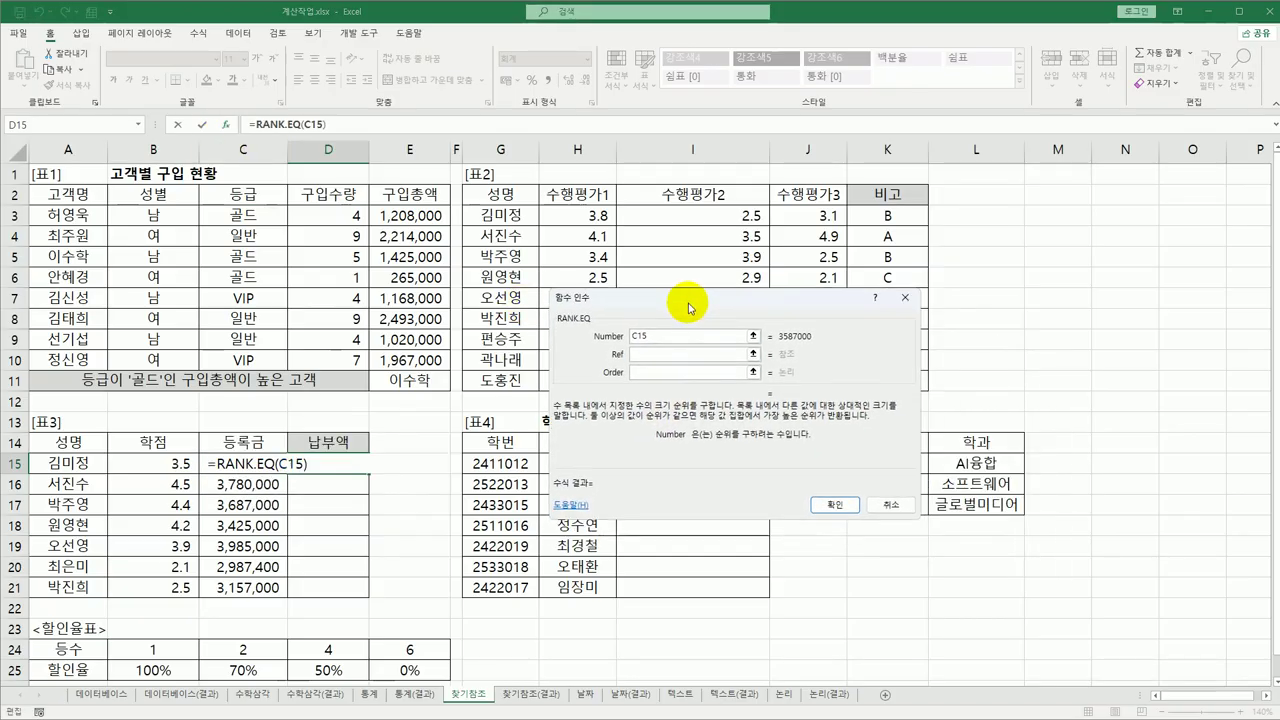
# Step: Set Ref to $C$15:$C$21 and Order to 0 for RANK.EQ, enter the formula in D15 and fill it down to D21
pyautogui.click(653, 355)
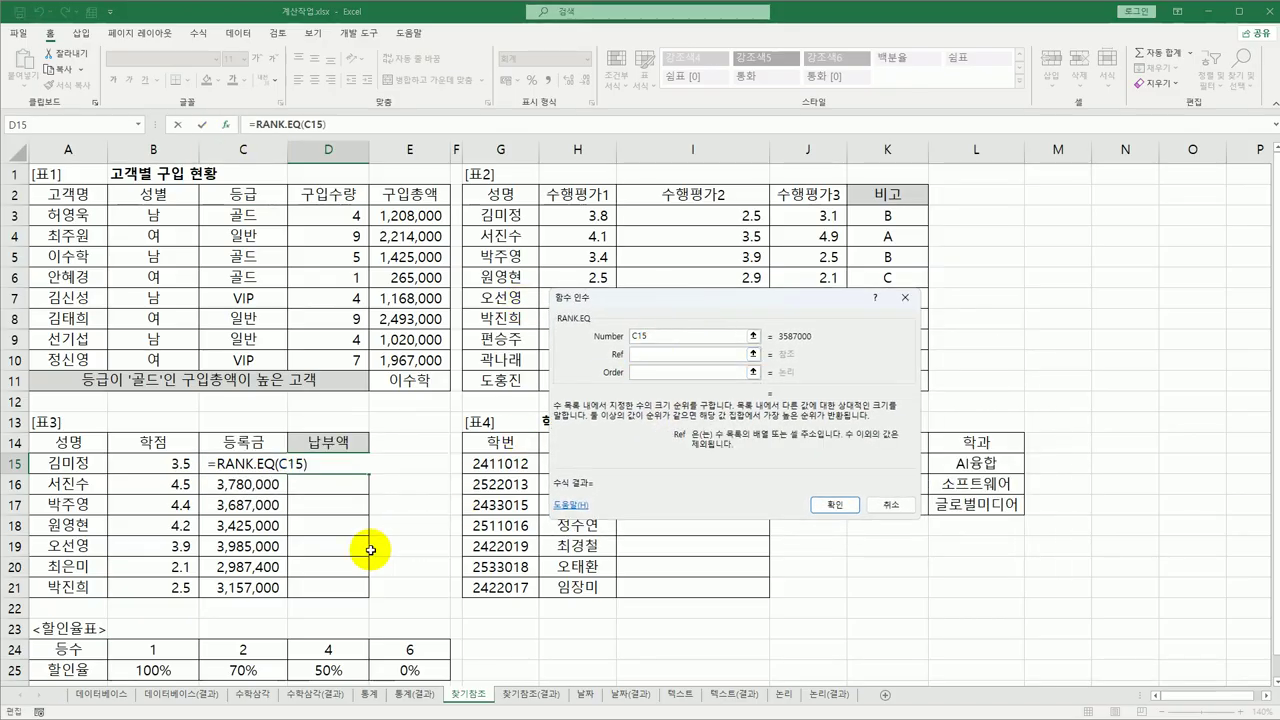
pyautogui.click(228, 465)
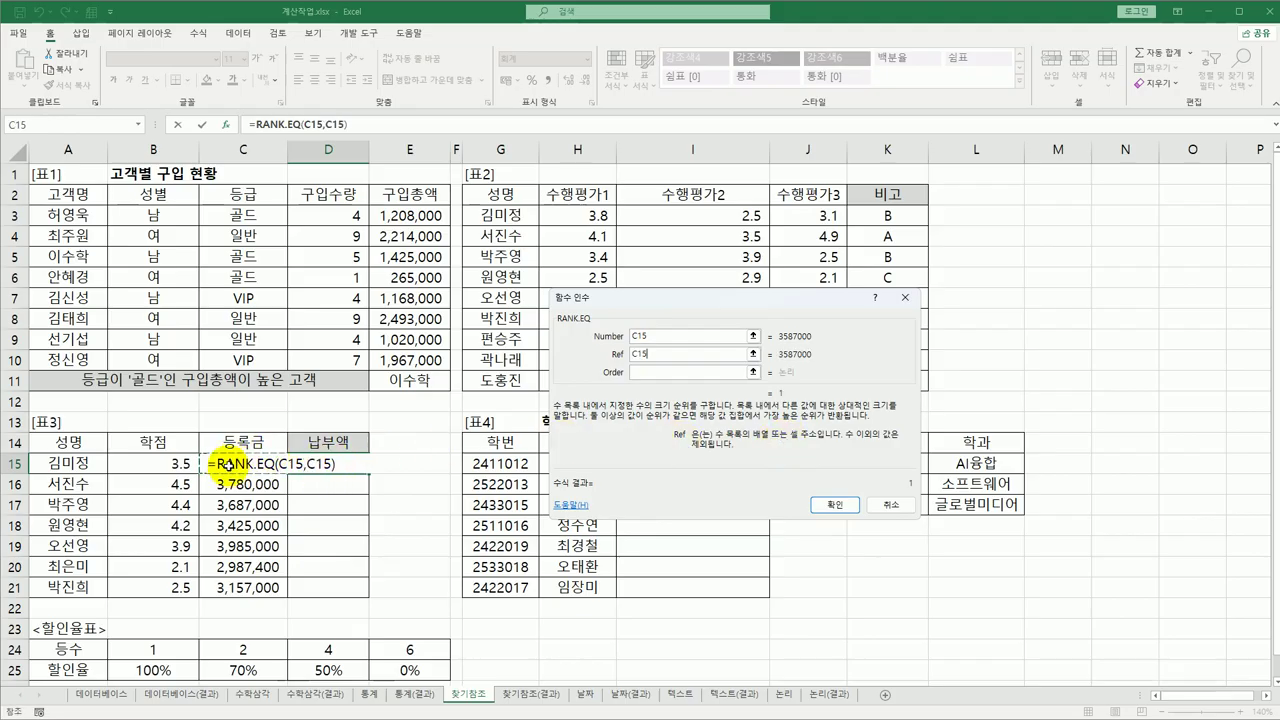
pyautogui.moveTo(228, 465); pyautogui.dragTo(231, 583)
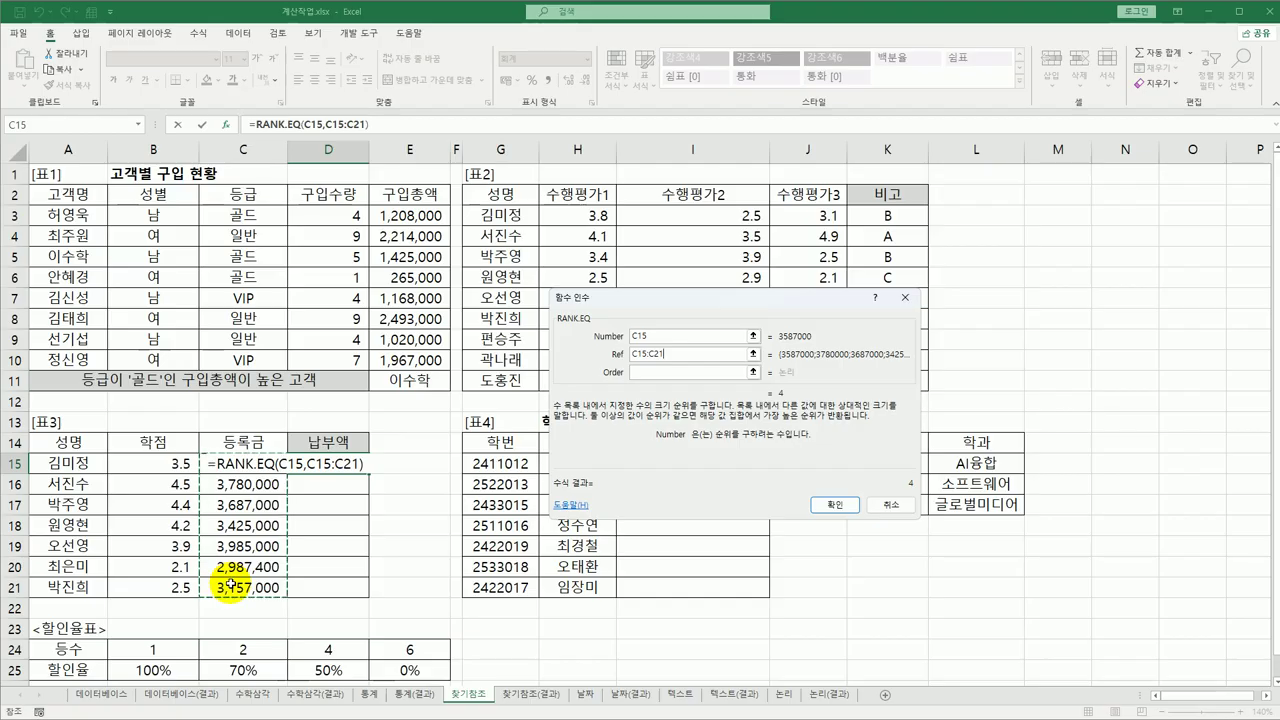
pyautogui.press('F4')
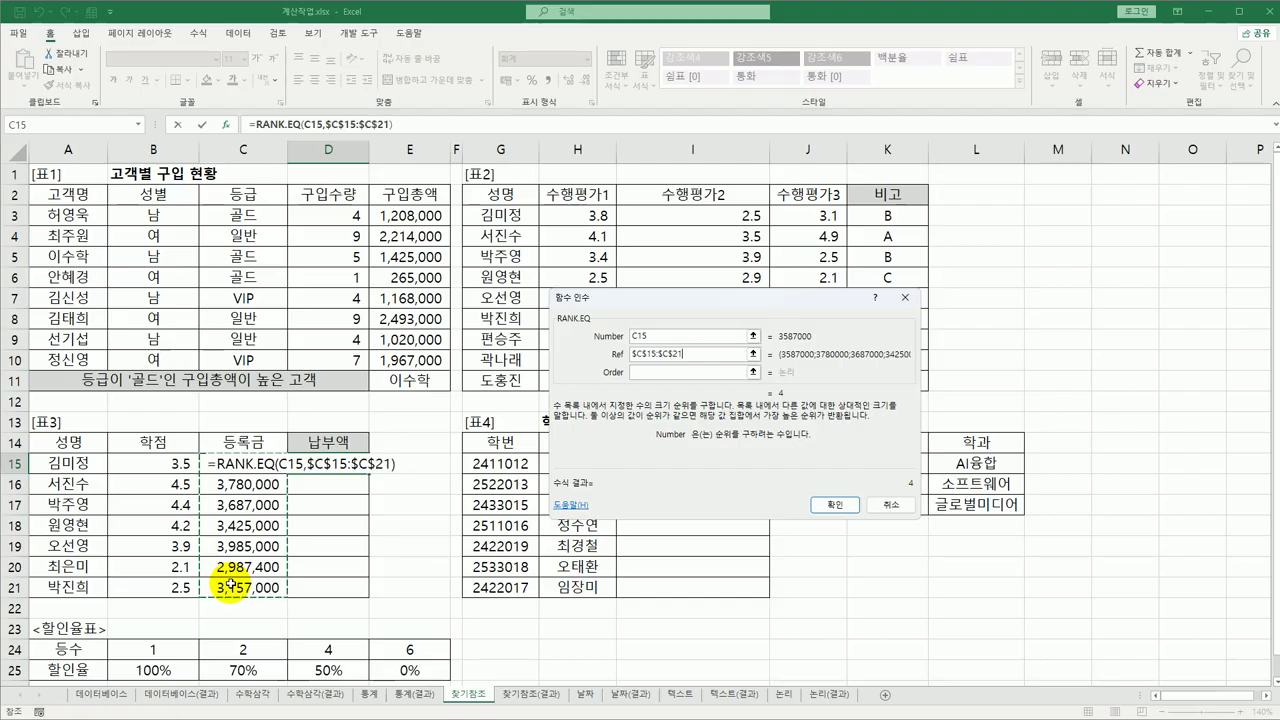
pyautogui.click(662, 371)
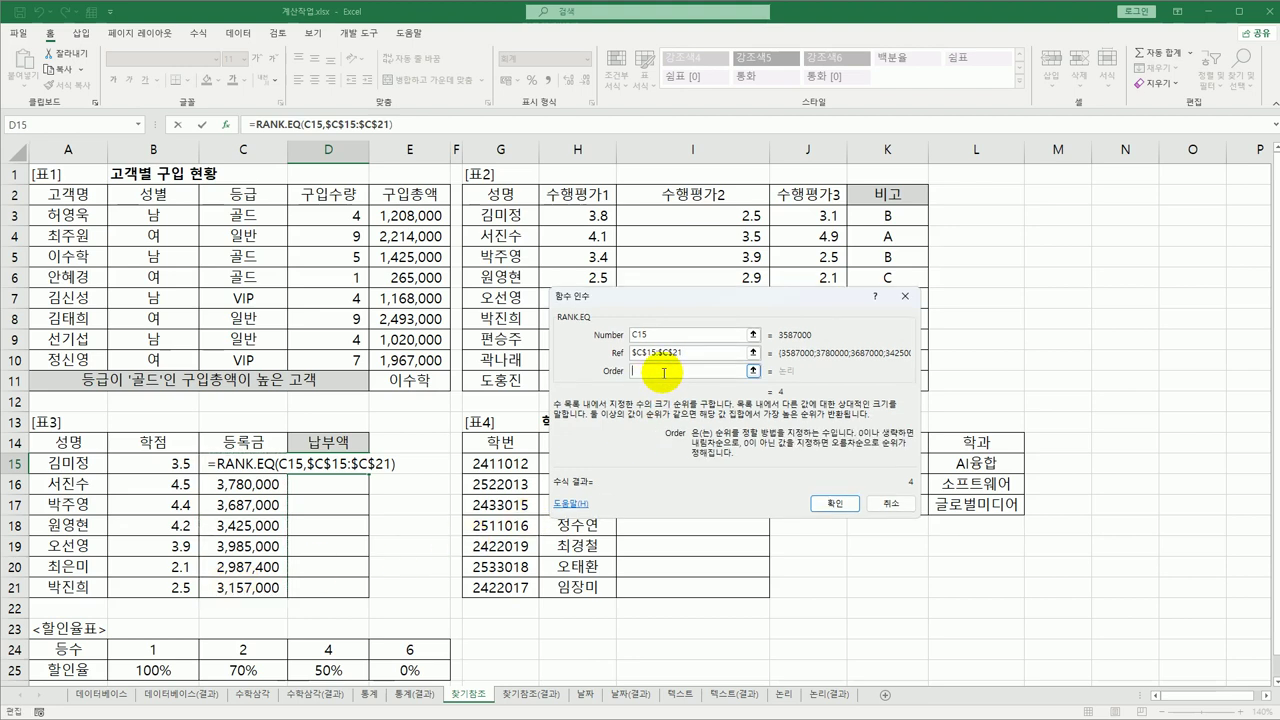
pyautogui.write('0')
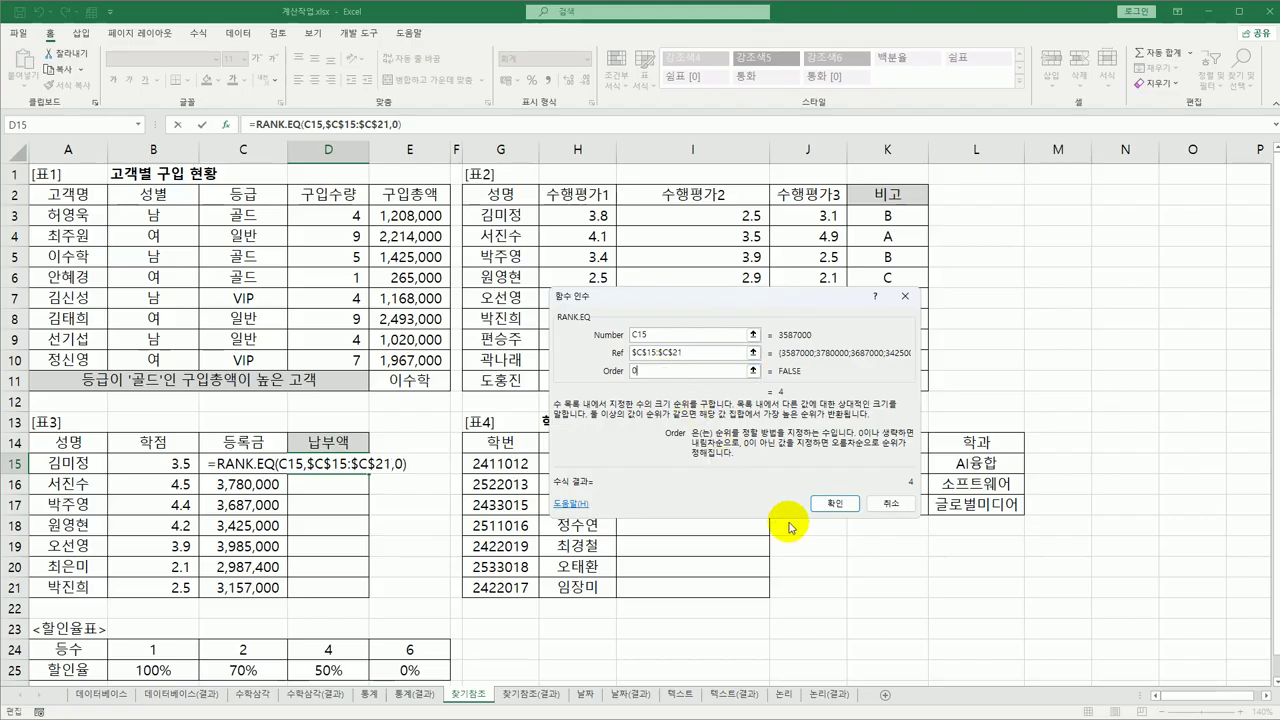
pyautogui.click(833, 502)
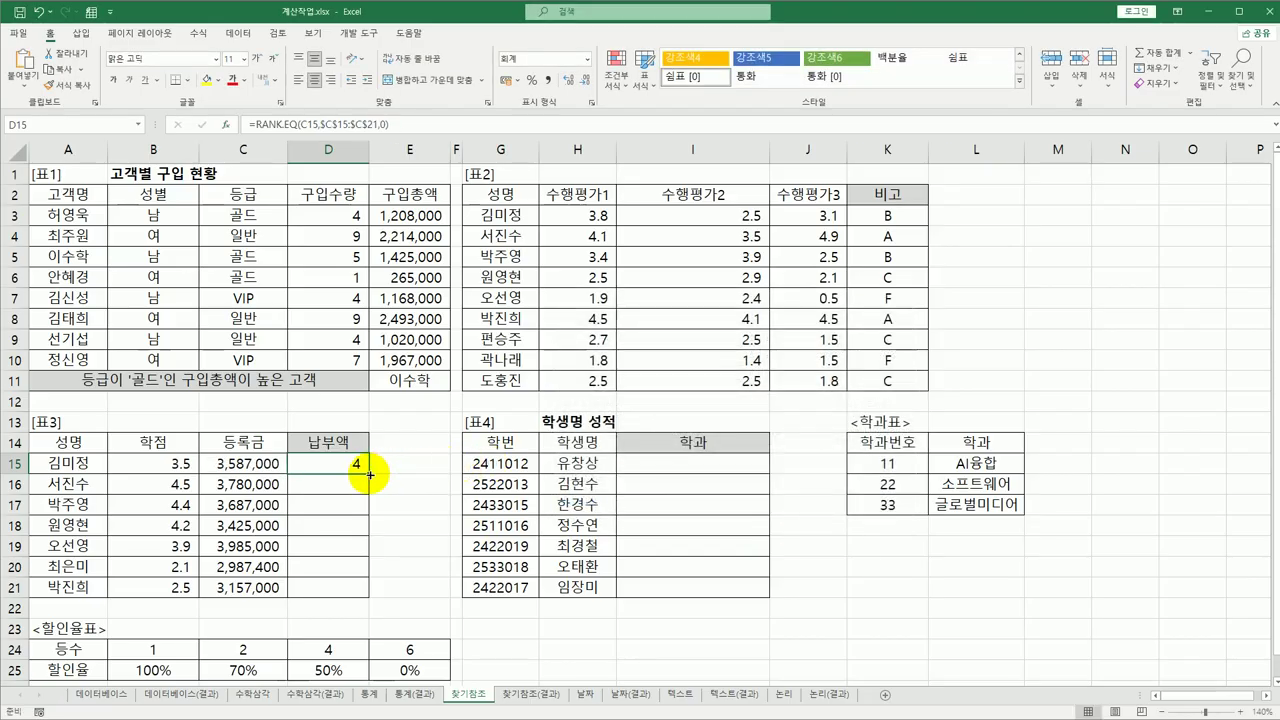
pyautogui.moveTo(369, 473); pyautogui.dragTo(370, 586)
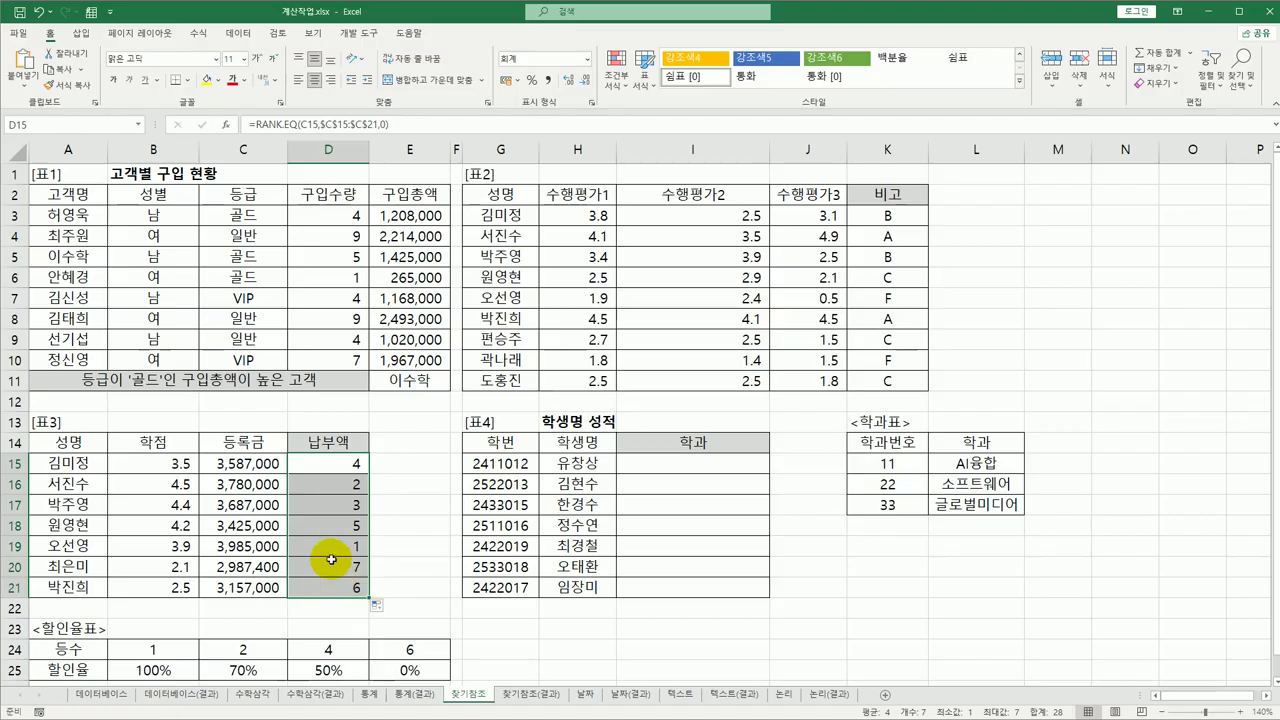
pyautogui.click(340, 545)
pyautogui.click(155, 668)
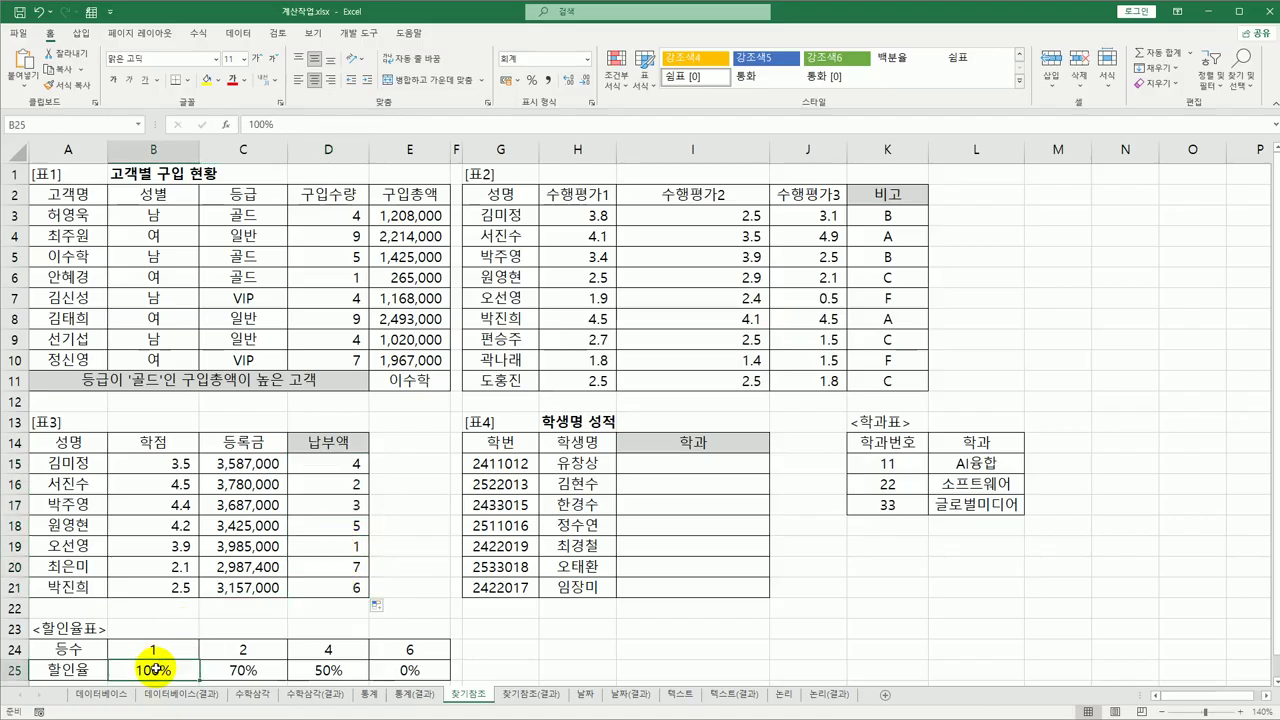
pyautogui.click(243, 674)
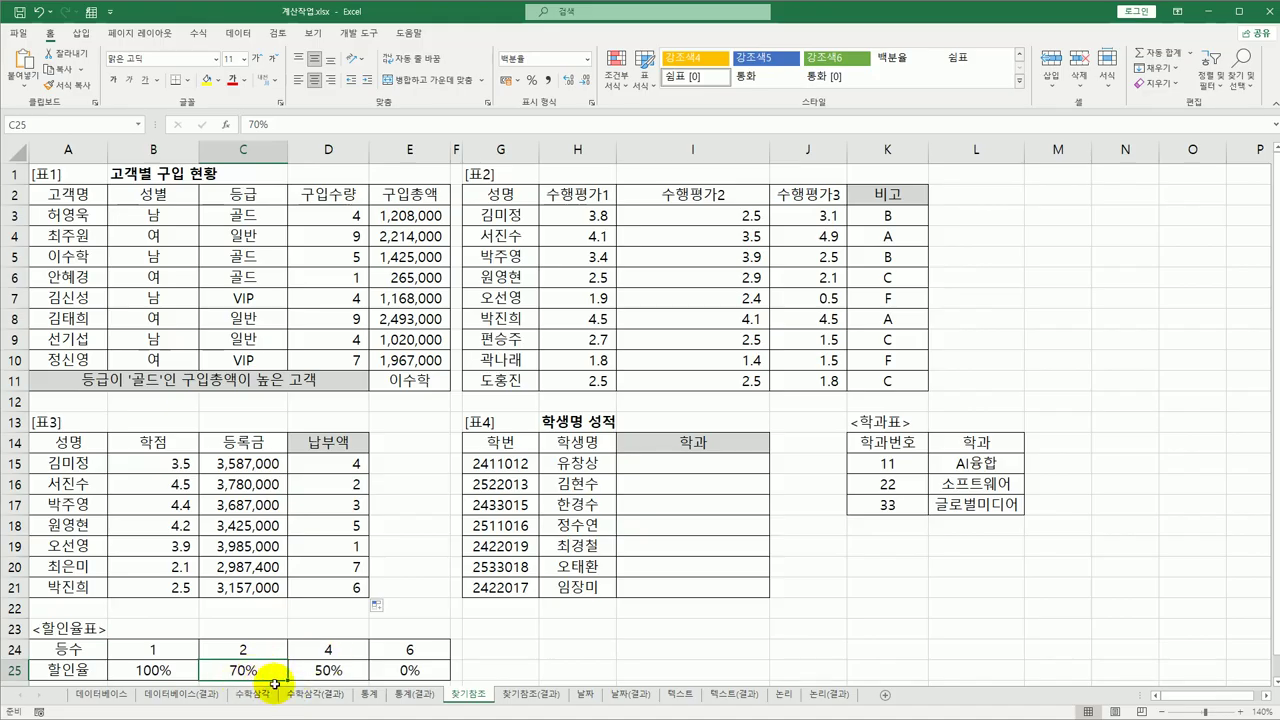
pyautogui.click(330, 670)
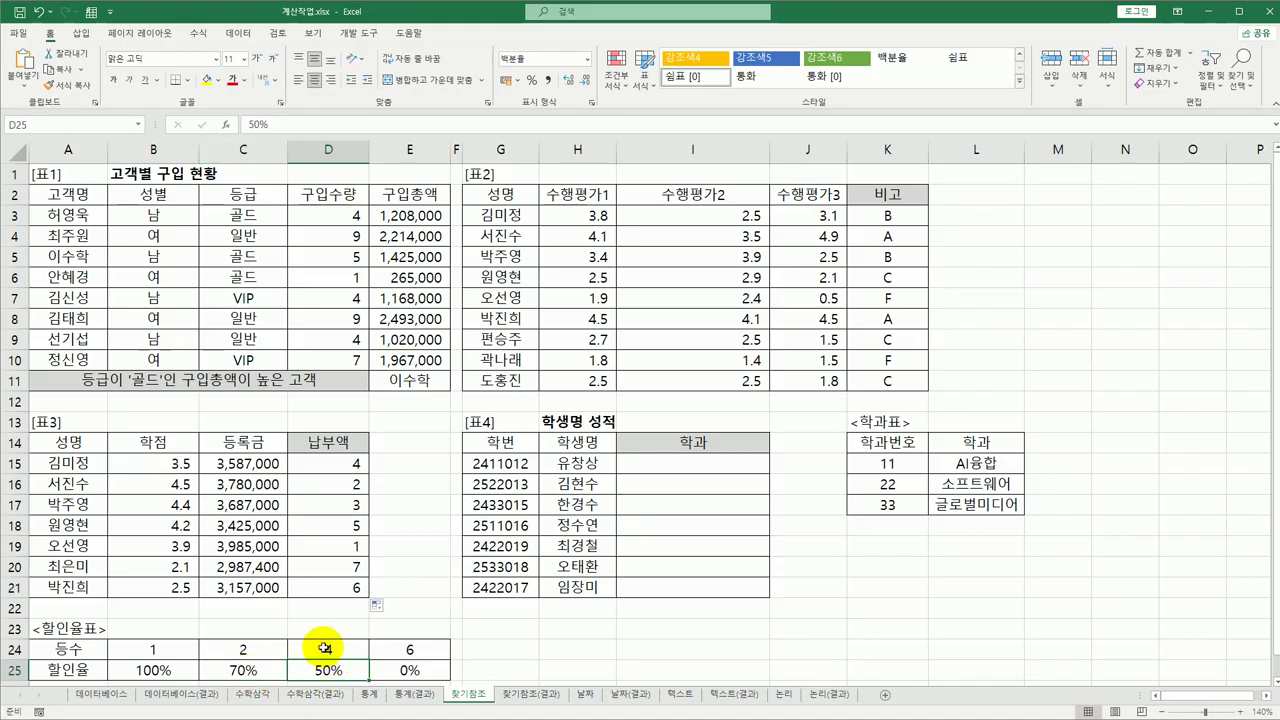
pyautogui.click(409, 670)
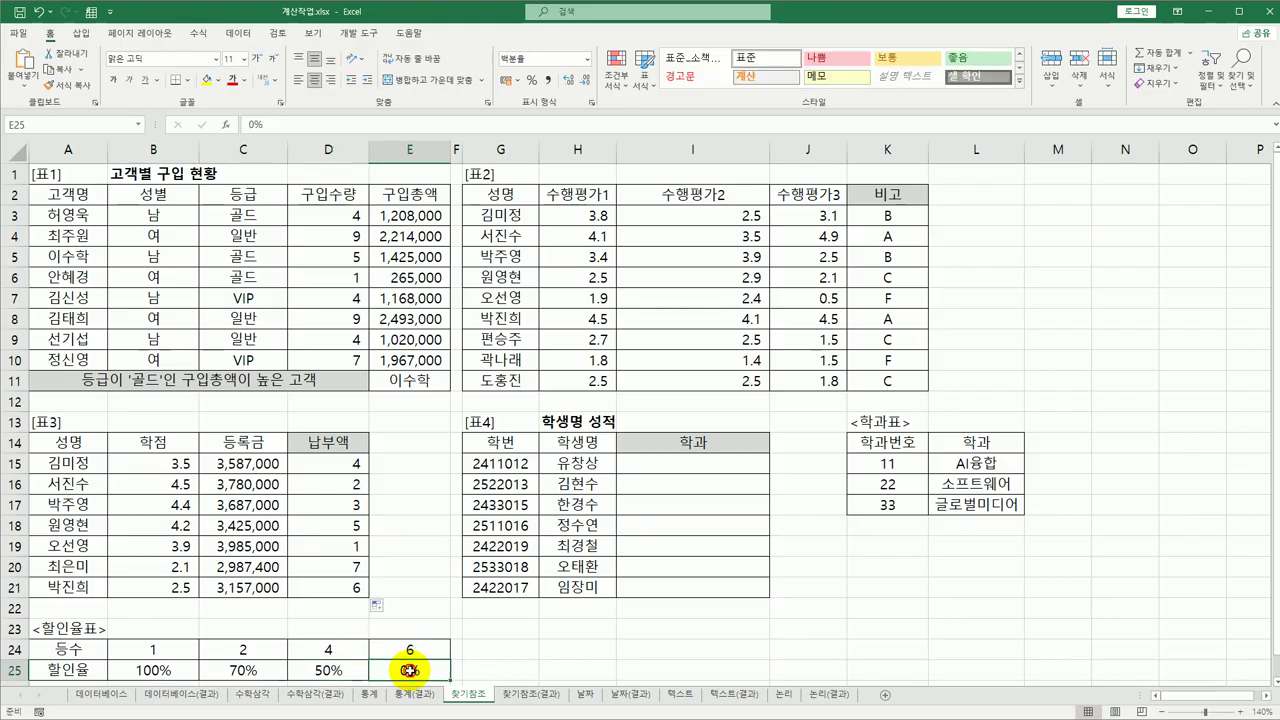
# Step: Nest the D15 RANK.EQ expression in HLOOKUP as its Lookup_value and open the HLOOKUP function arguments clear of the 할인율표
pyautogui.click(336, 466)
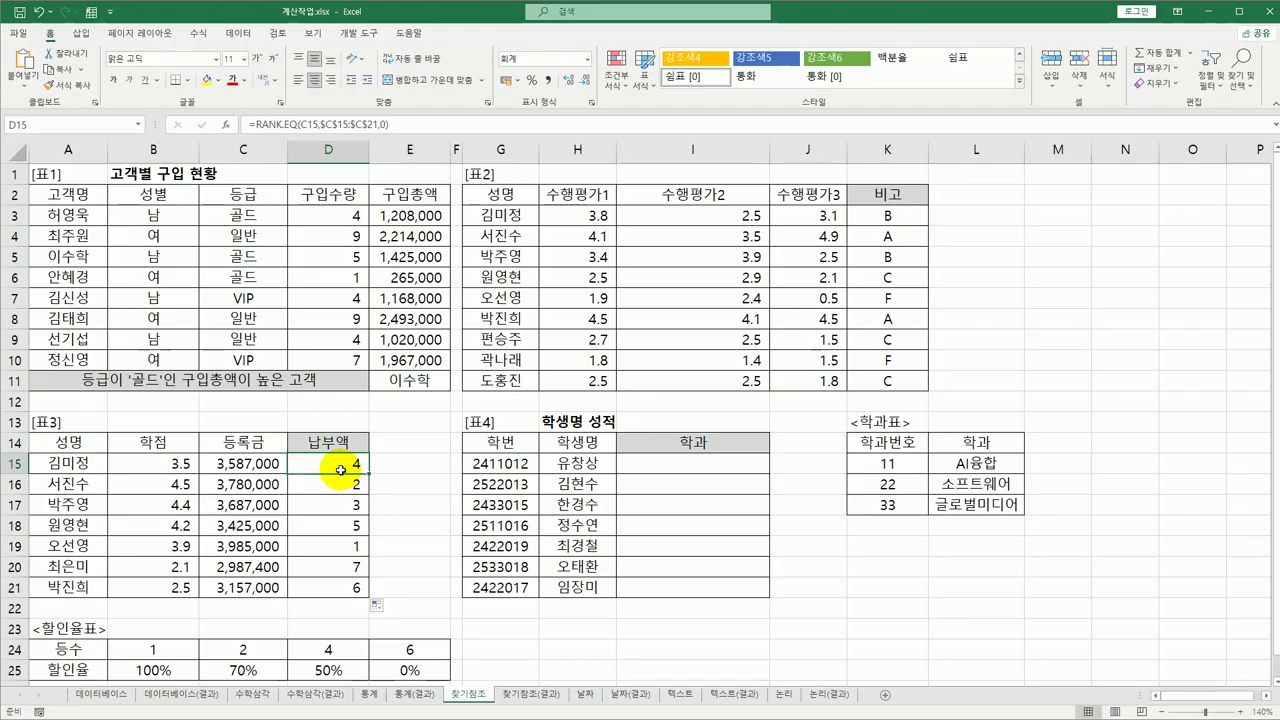
pyautogui.doubleClick(340, 466)
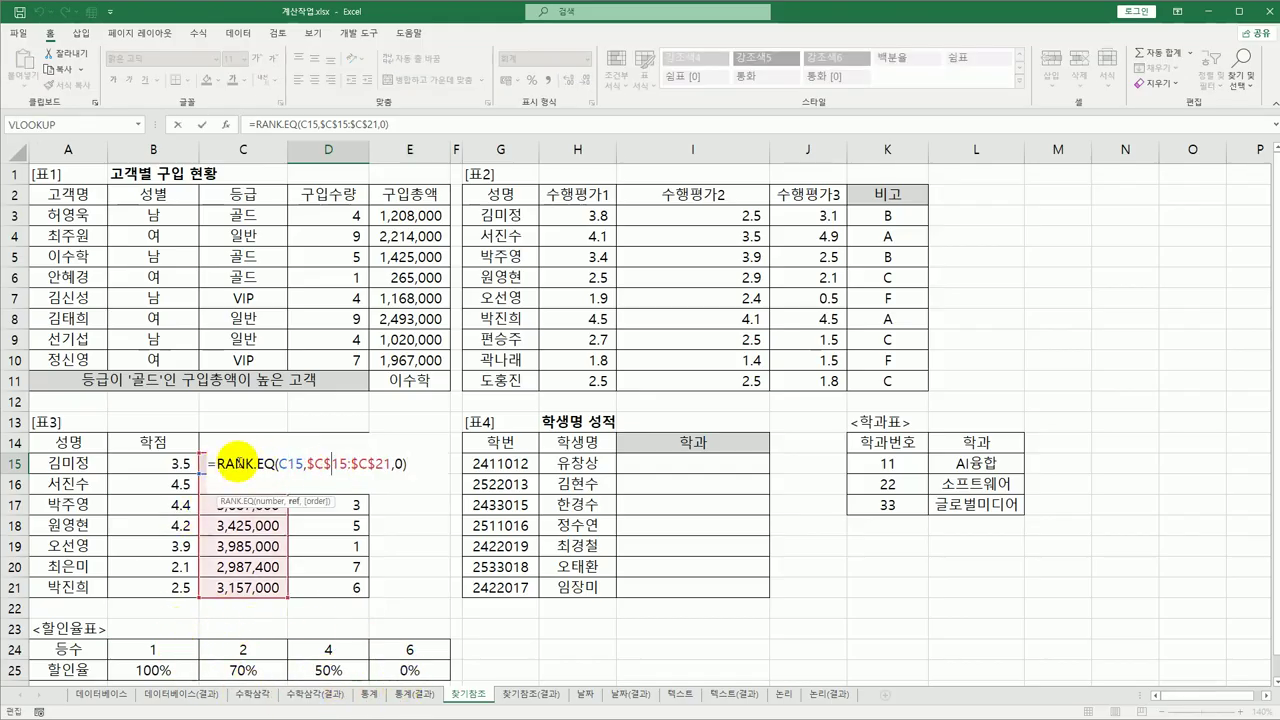
pyautogui.click(214, 465)
pyautogui.write('HLOOKUP(')
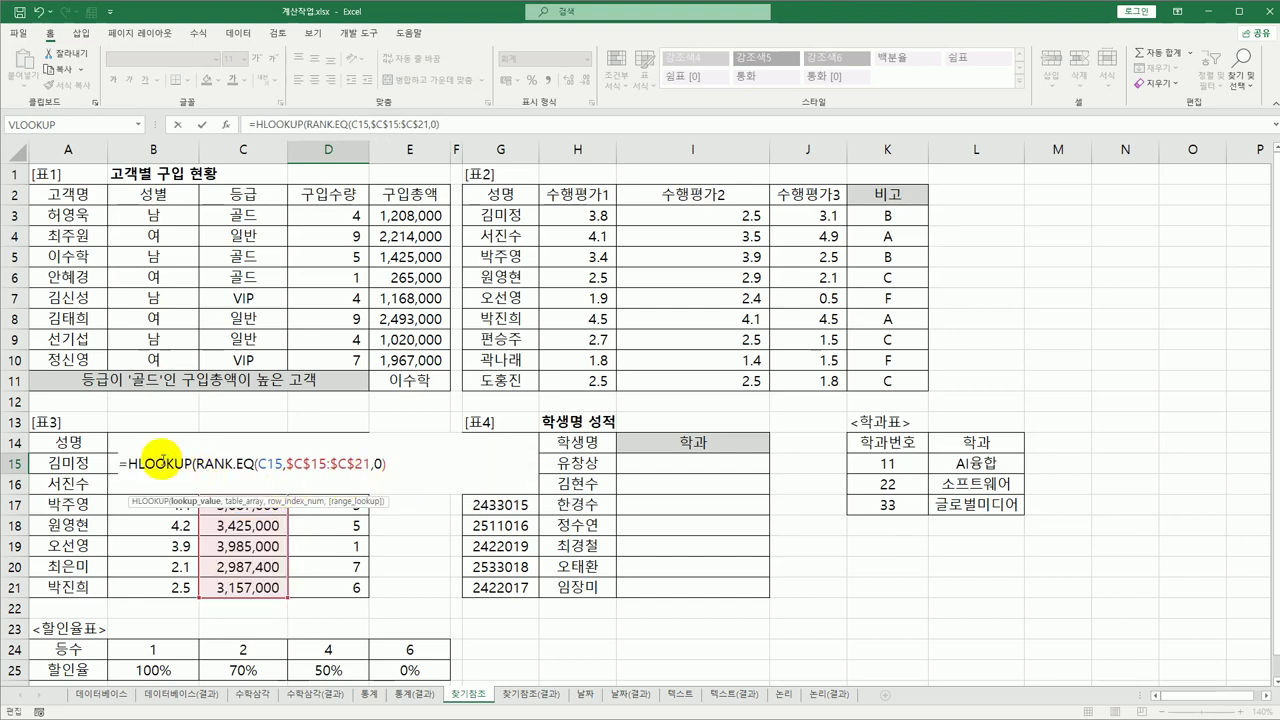
pyautogui.click(164, 464)
pyautogui.click(226, 124)
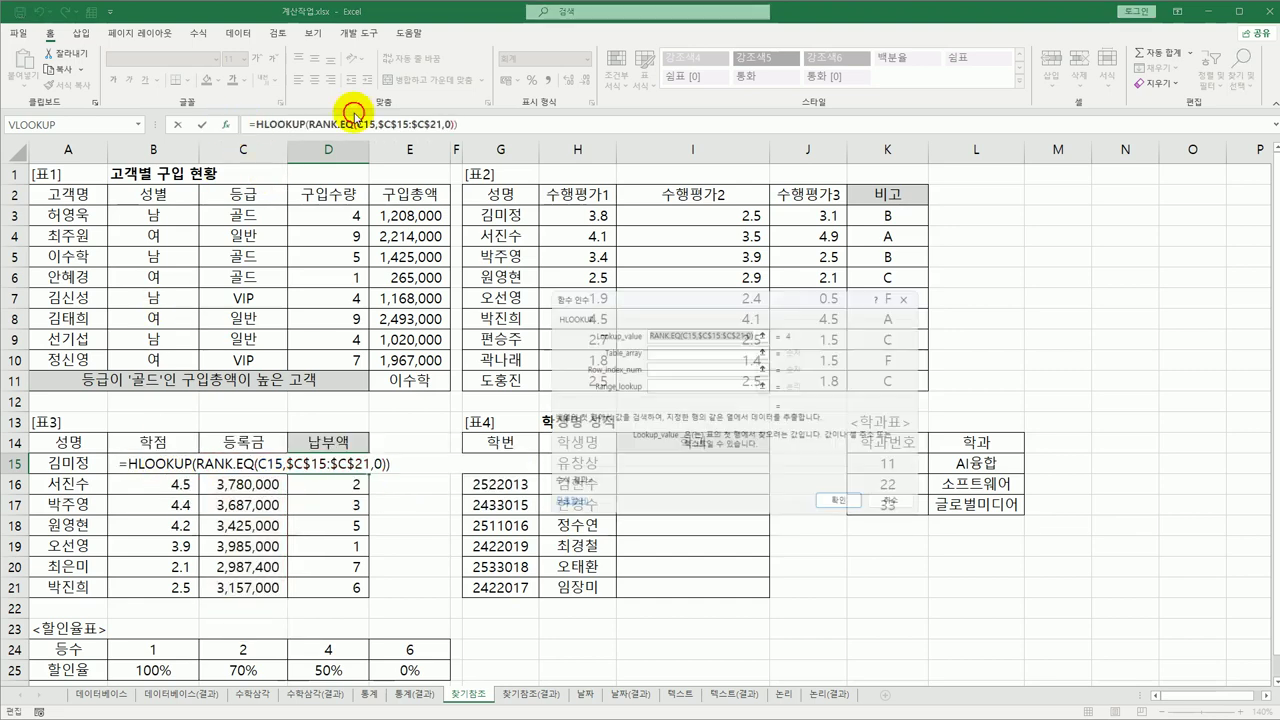
pyautogui.moveTo(655, 297); pyautogui.dragTo(529, 273)
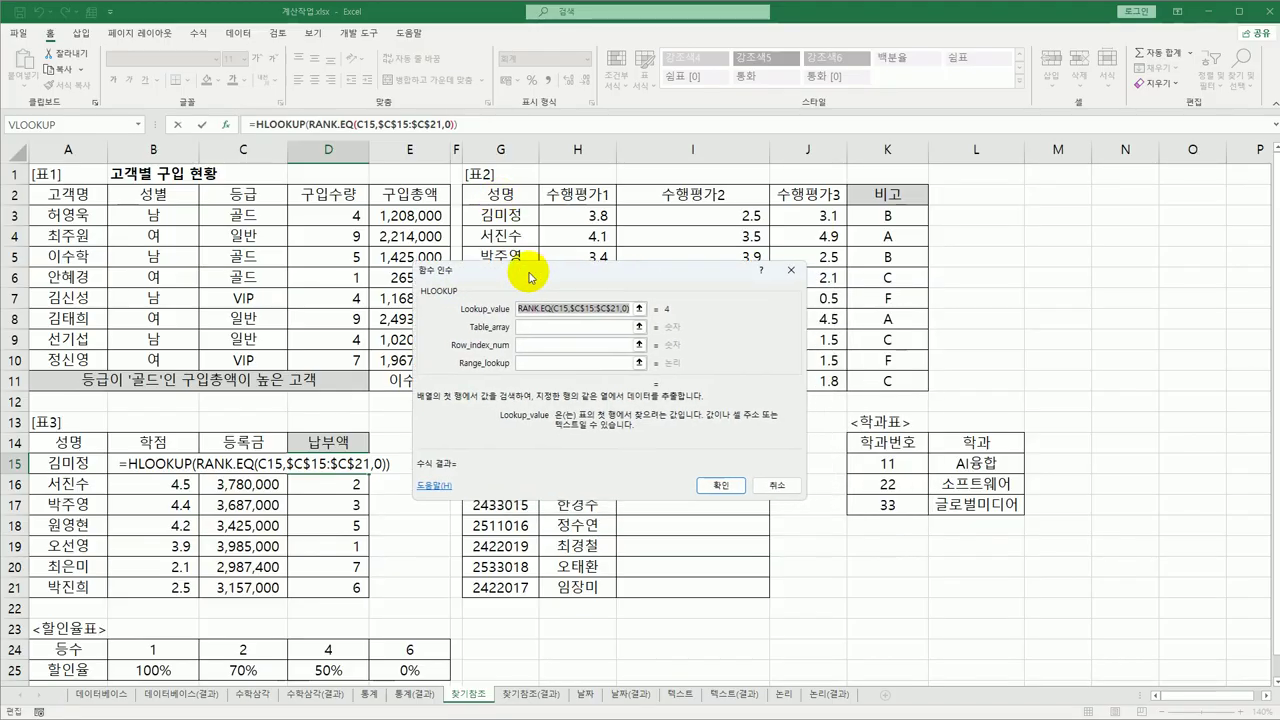
# Step: Set Table_array to $B$24:$E$25 and Row_index_num to 2, leave Range_lookup blank, enter the formula in D15 and fill it down to D21
pyautogui.click(548, 329)
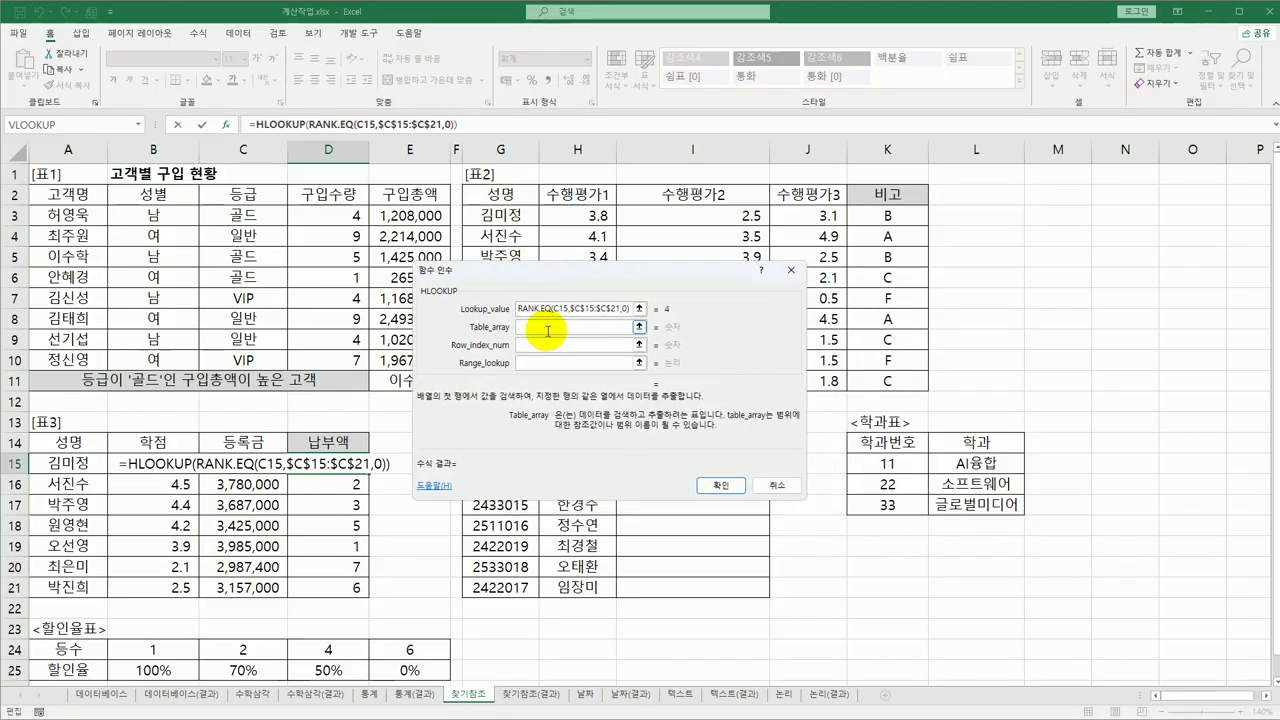
pyautogui.moveTo(153, 649); pyautogui.dragTo(409, 677)
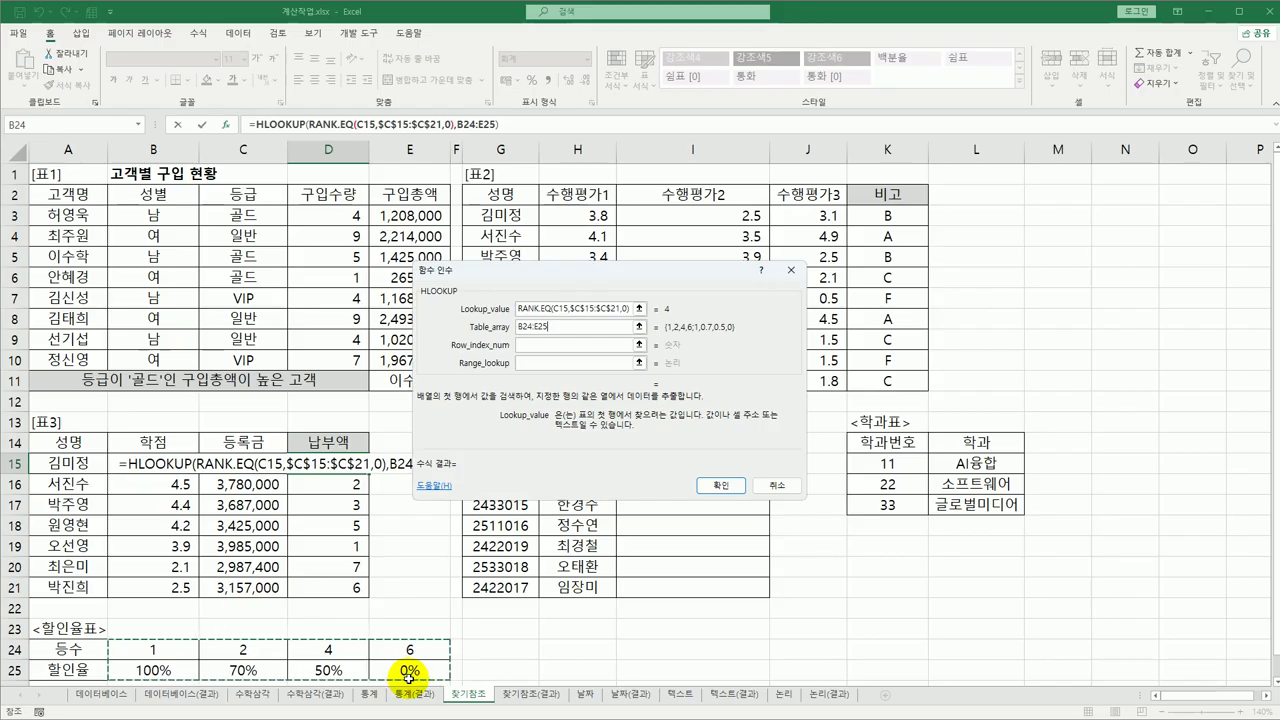
pyautogui.press('F4')
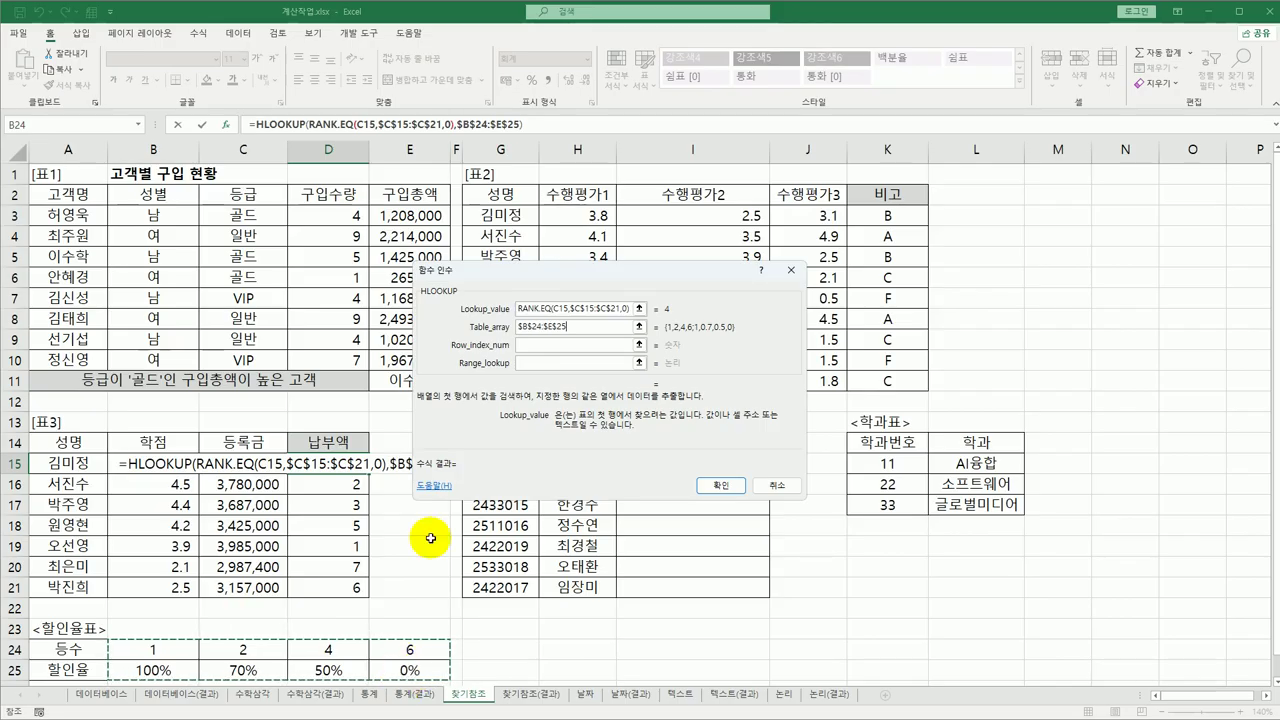
pyautogui.click(527, 344)
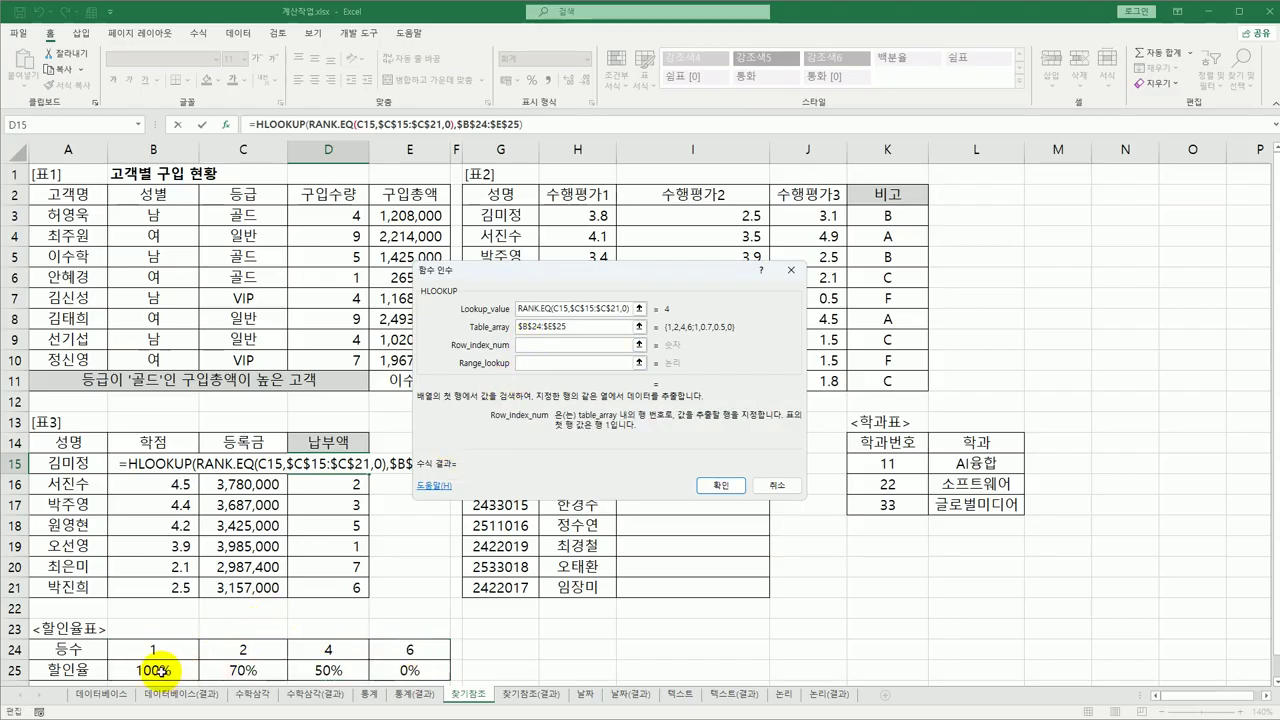
pyautogui.write('2')
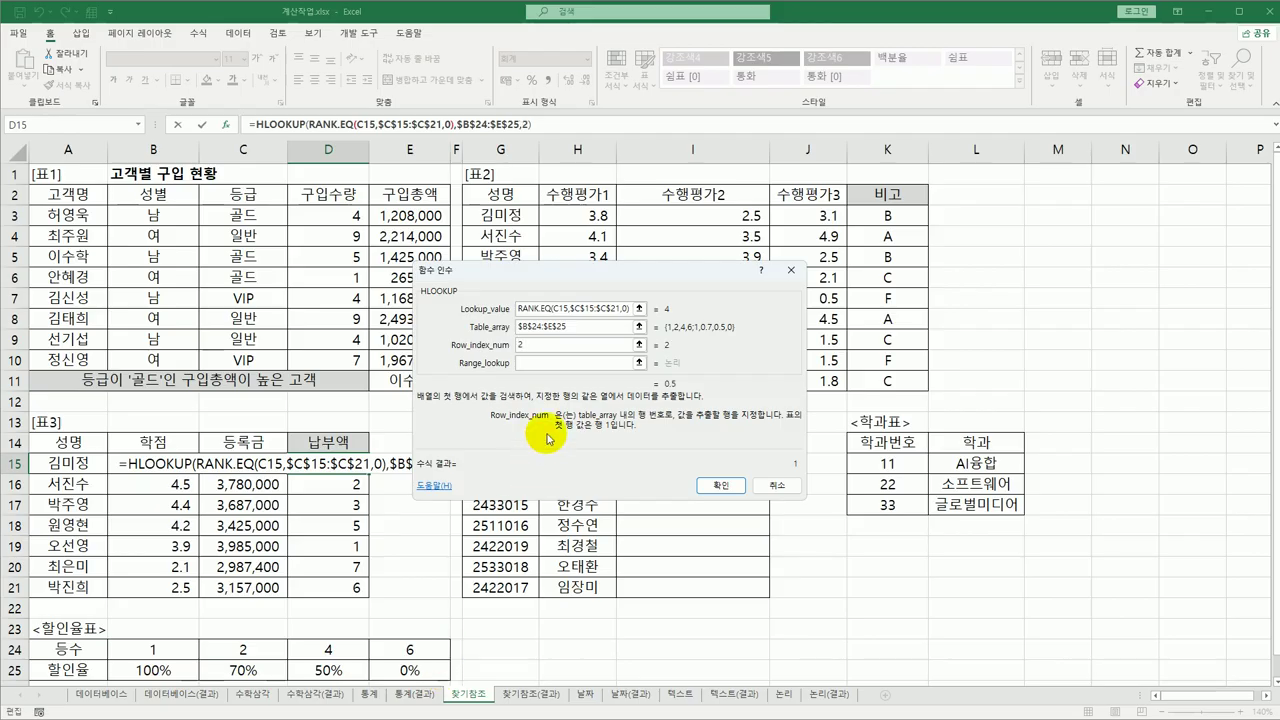
pyautogui.click(557, 362)
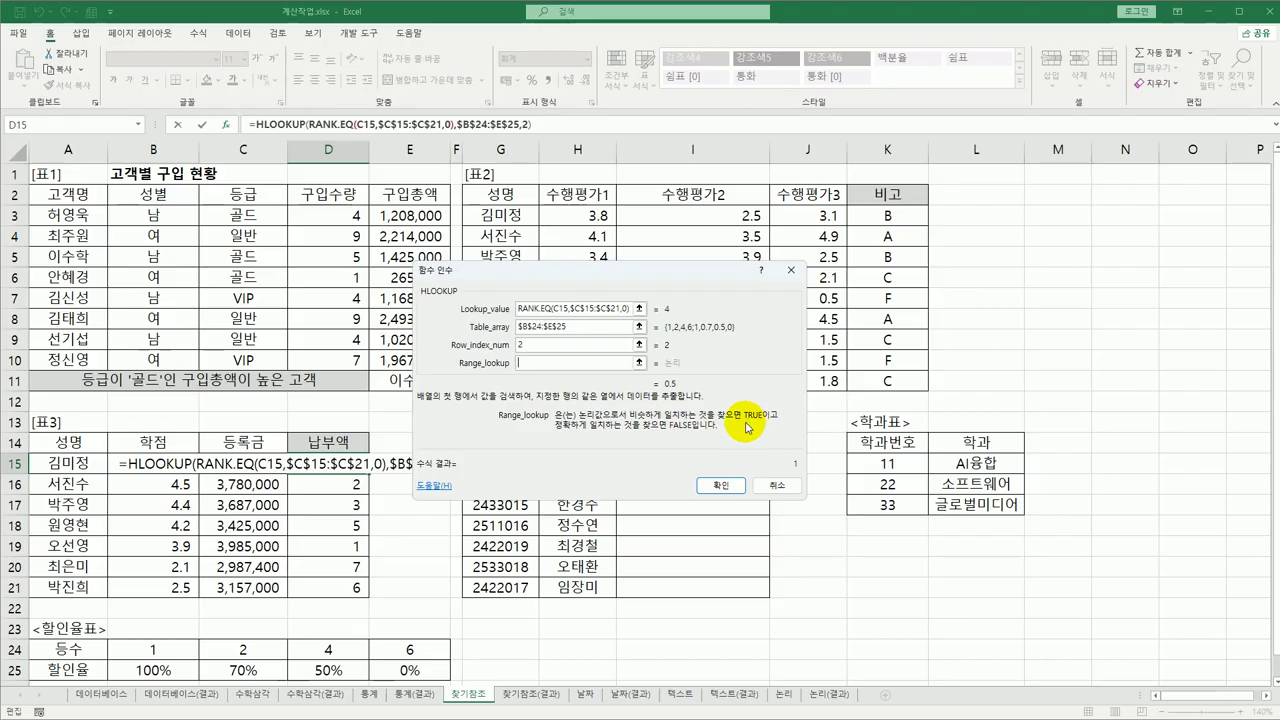
pyautogui.click(730, 485)
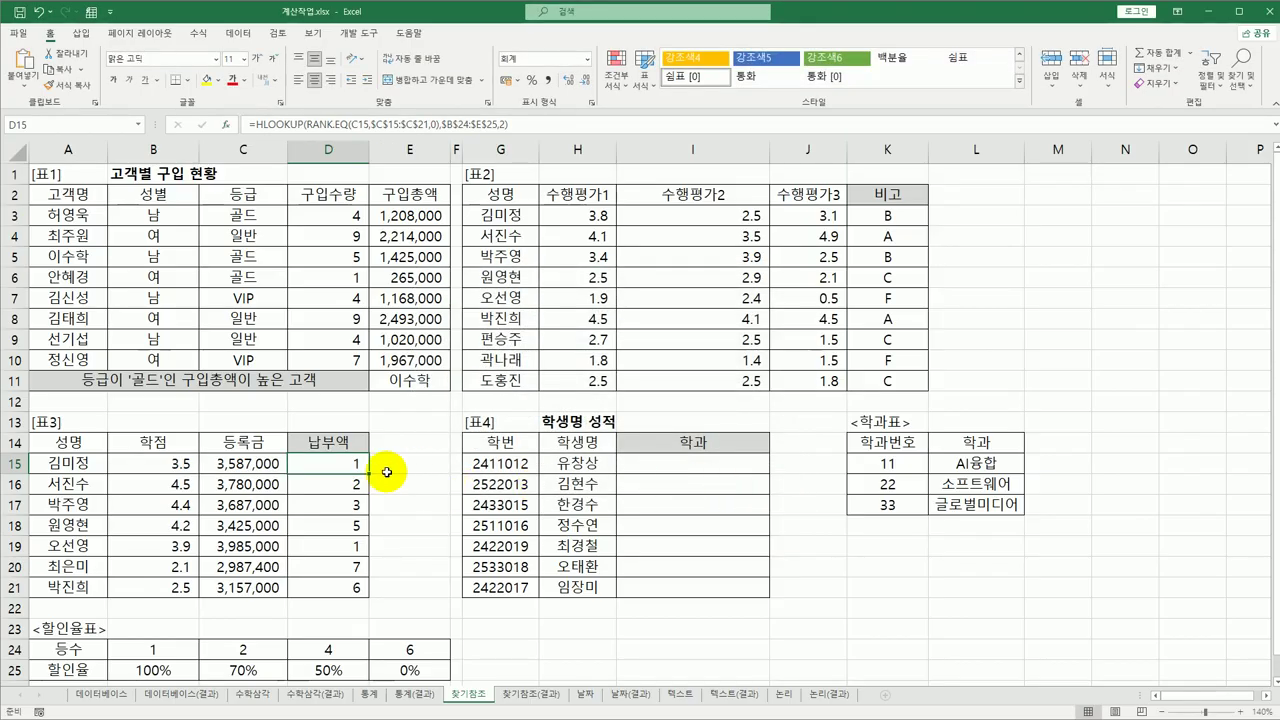
pyautogui.moveTo(370, 477); pyautogui.dragTo(360, 590)
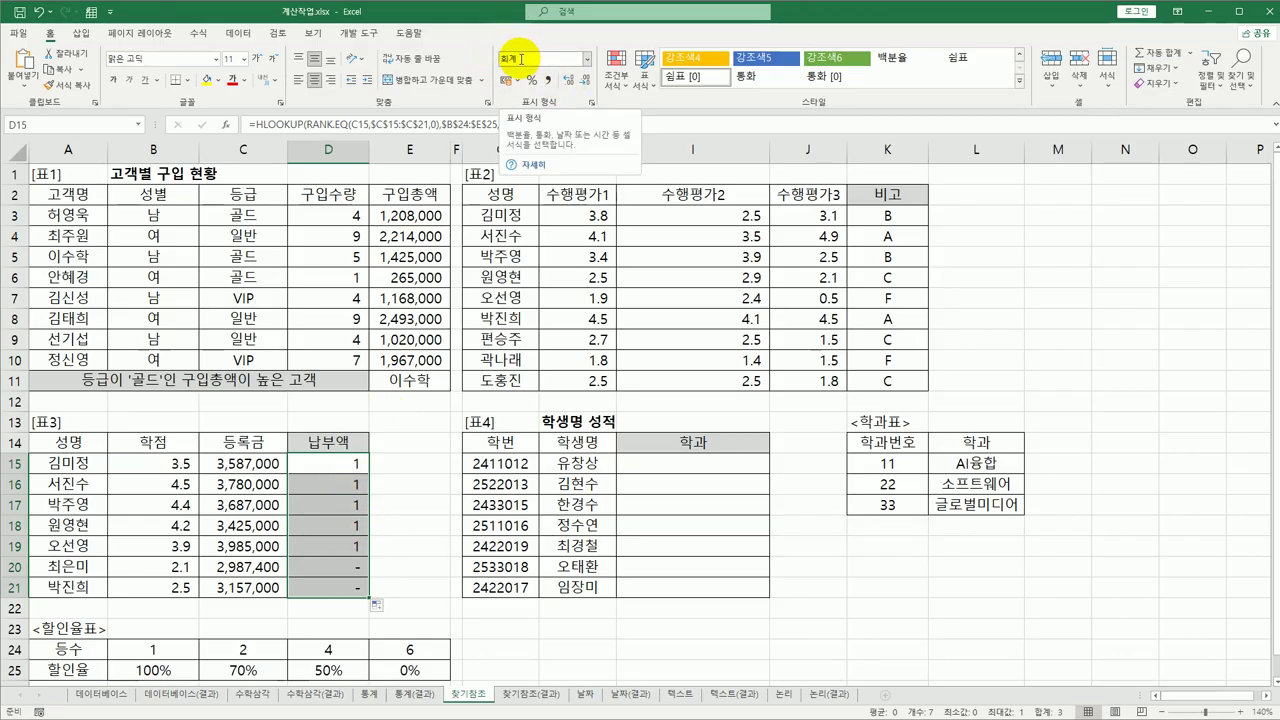
# Step: Apply percent formatting to D15:D21 in 표3 to check the looked-up discount rates, and undo it
pyautogui.click(587, 60)
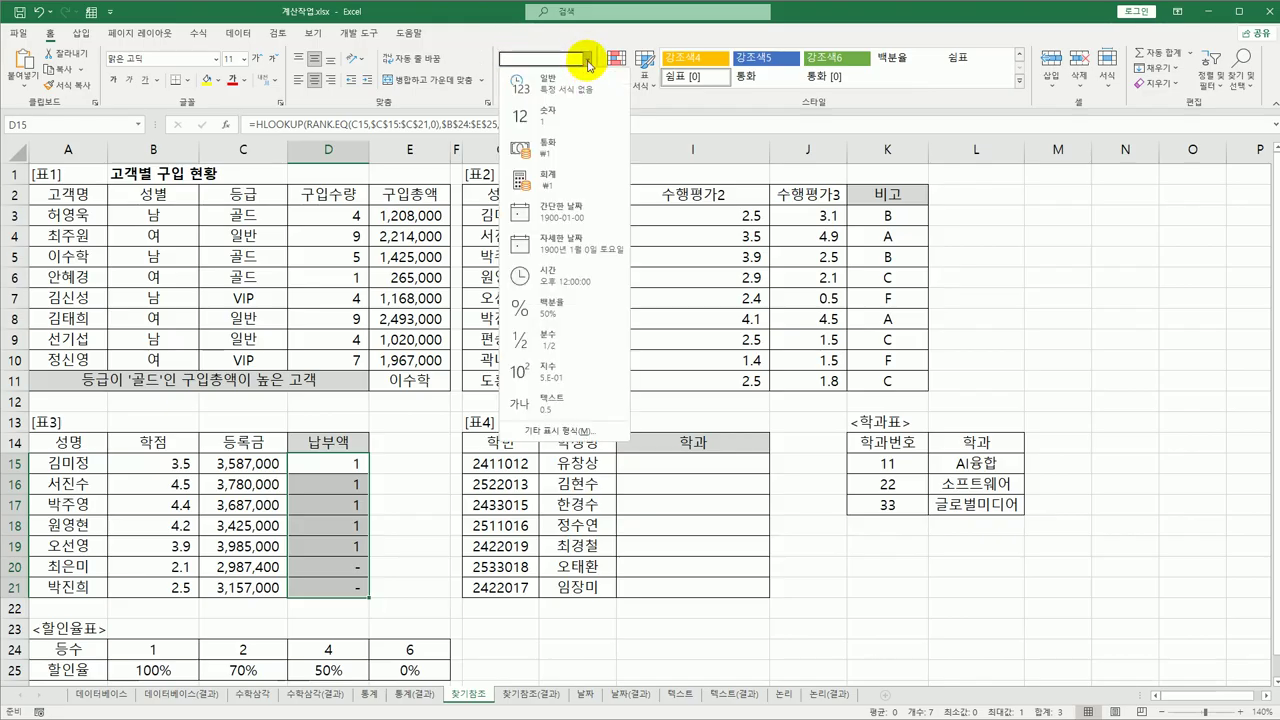
pyautogui.click(576, 57)
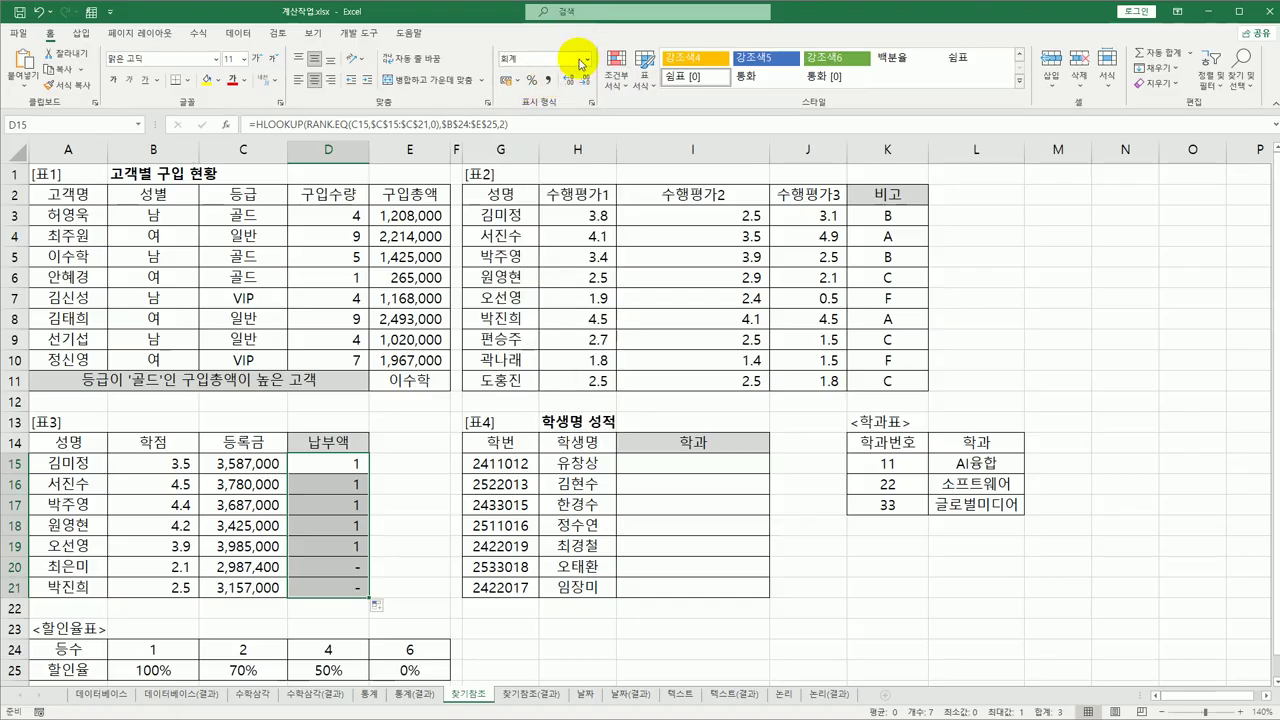
pyautogui.click(531, 83)
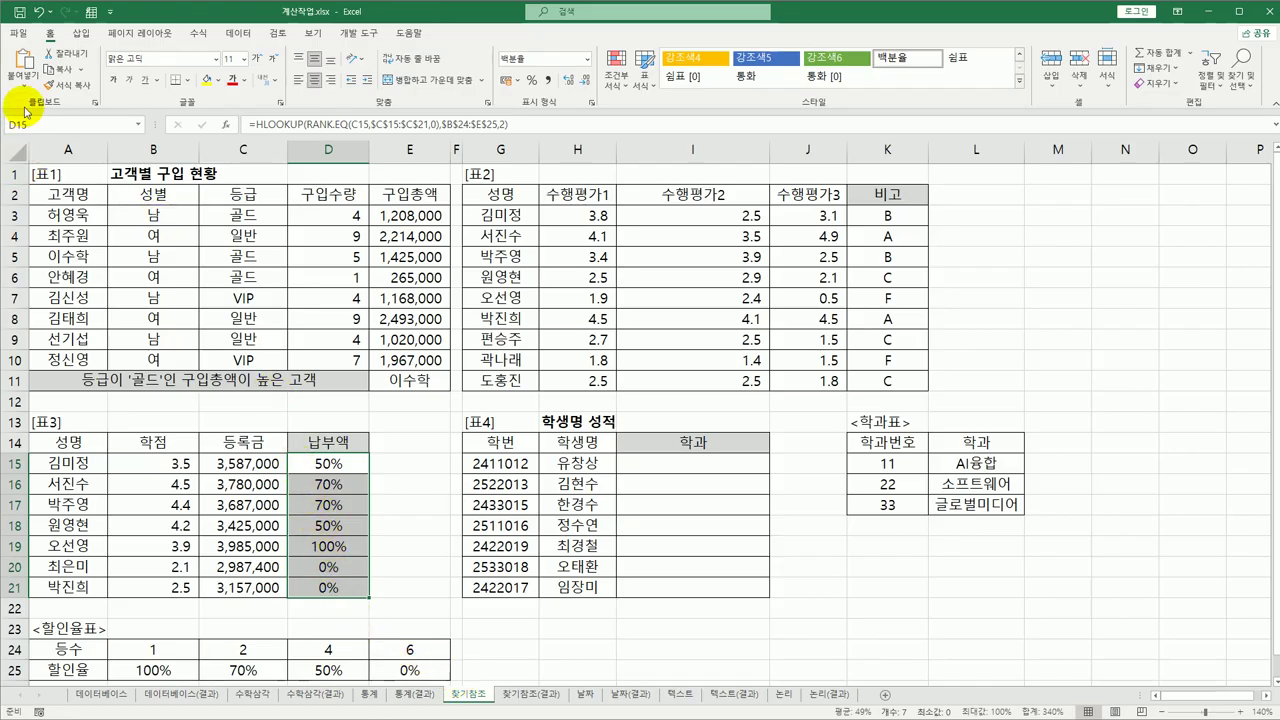
pyautogui.click(40, 14)
# Step: Edit the D15 formula in 표3 so that C15*(1- precedes the HLOOKUP function
pyautogui.click(332, 468)
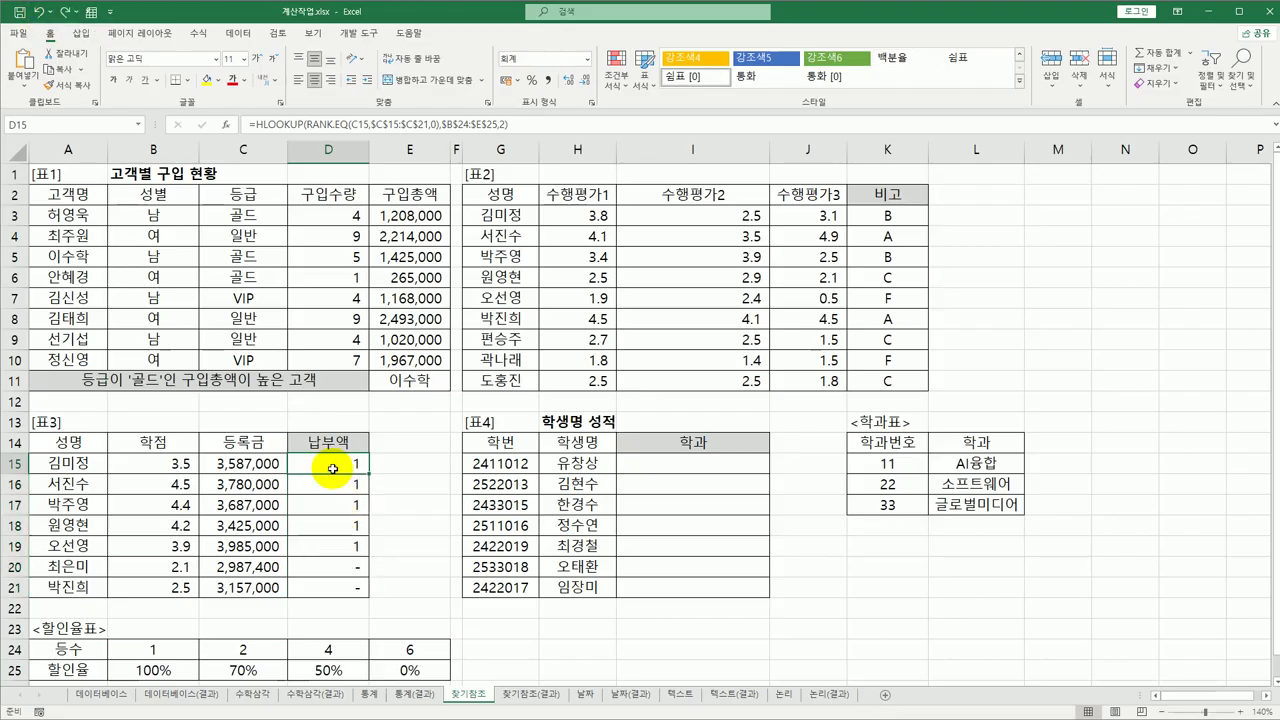
pyautogui.doubleClick(332, 468)
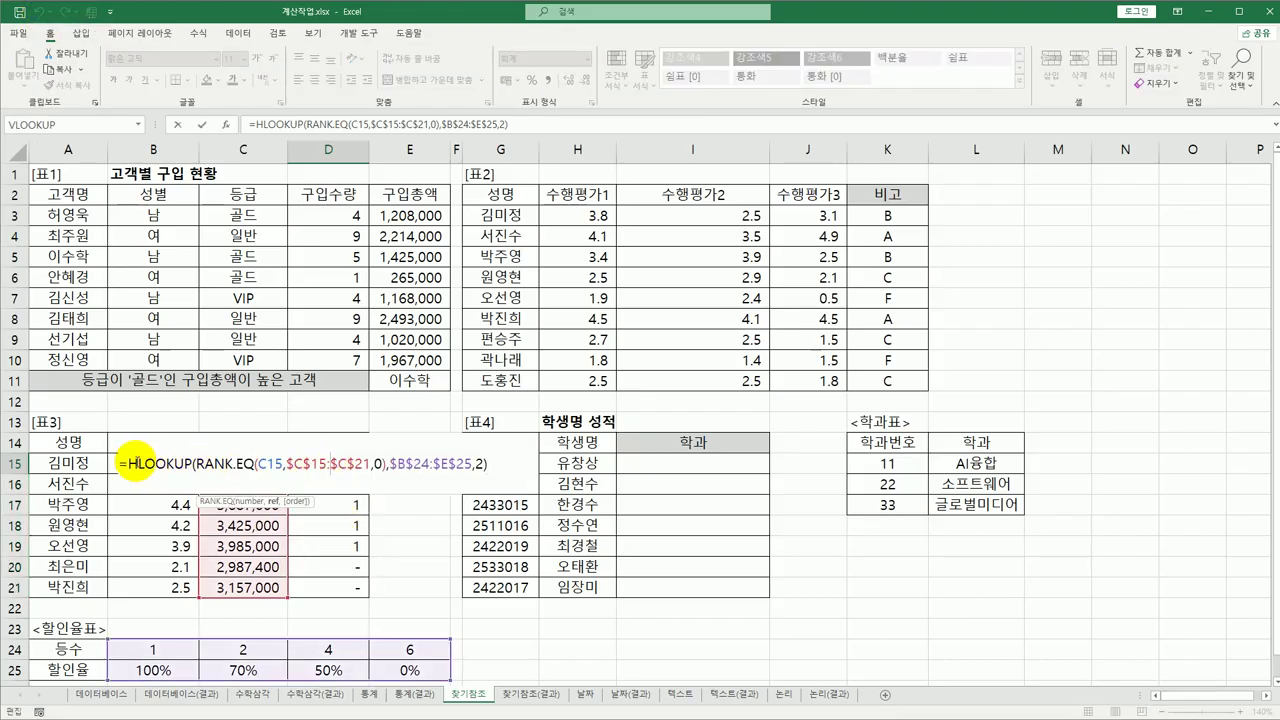
pyautogui.click(128, 464)
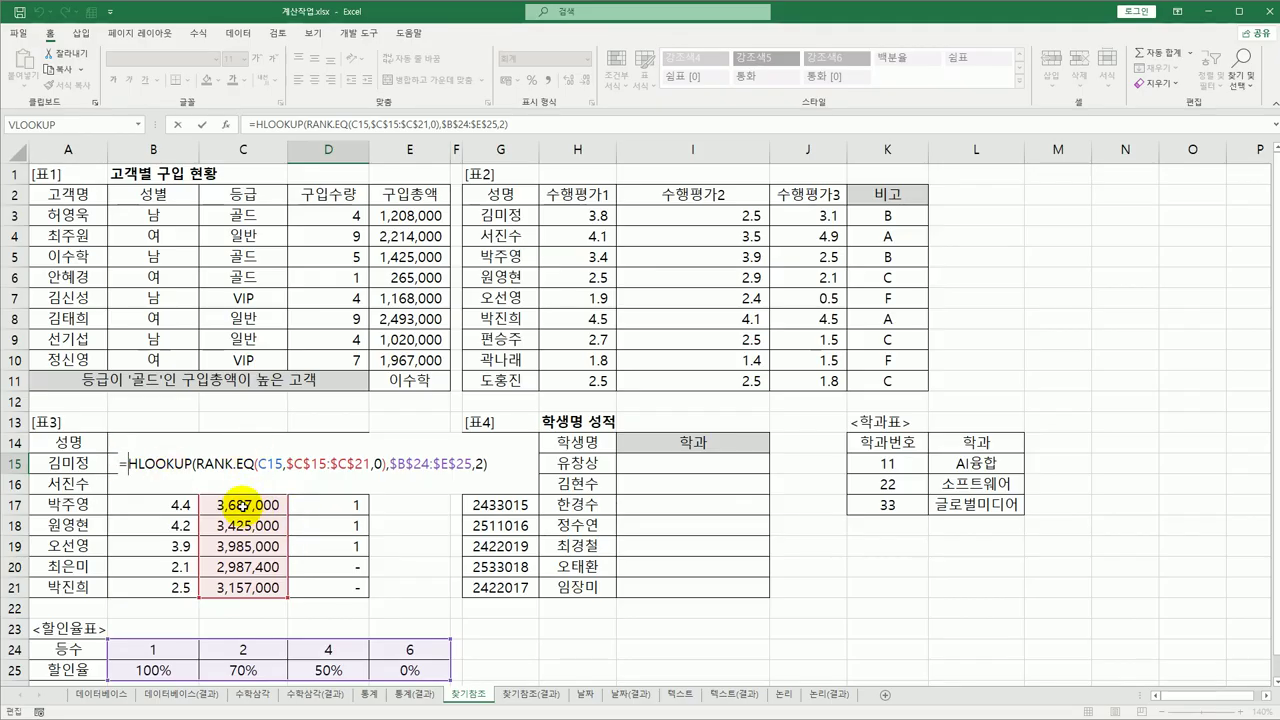
pyautogui.click(243, 505)
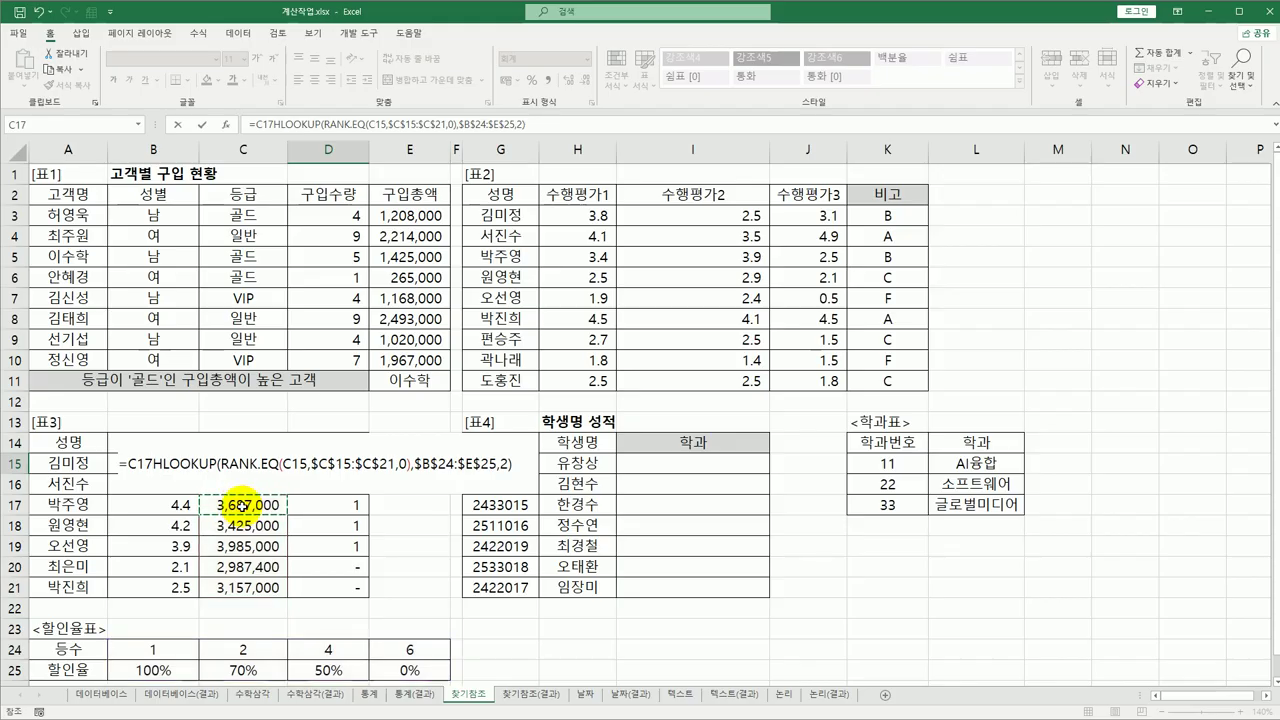
pyautogui.press('BackSpace')
pyautogui.write('5*')
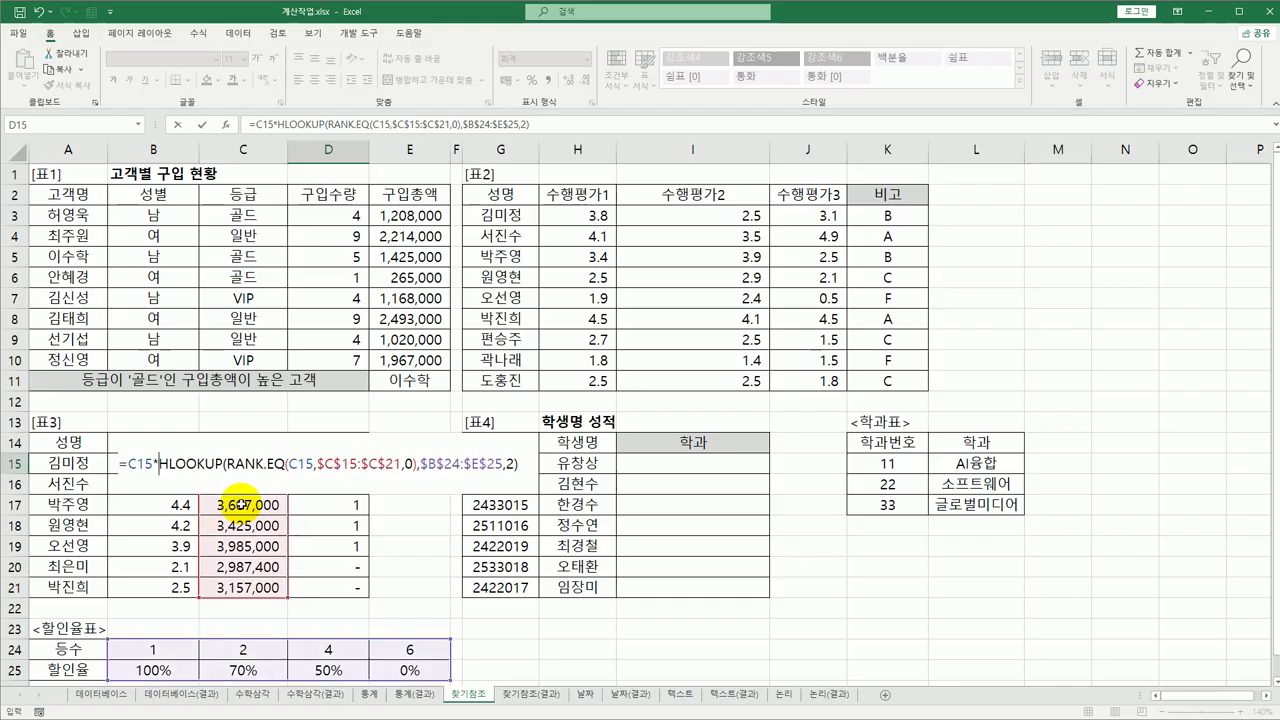
pyautogui.write('(1-')
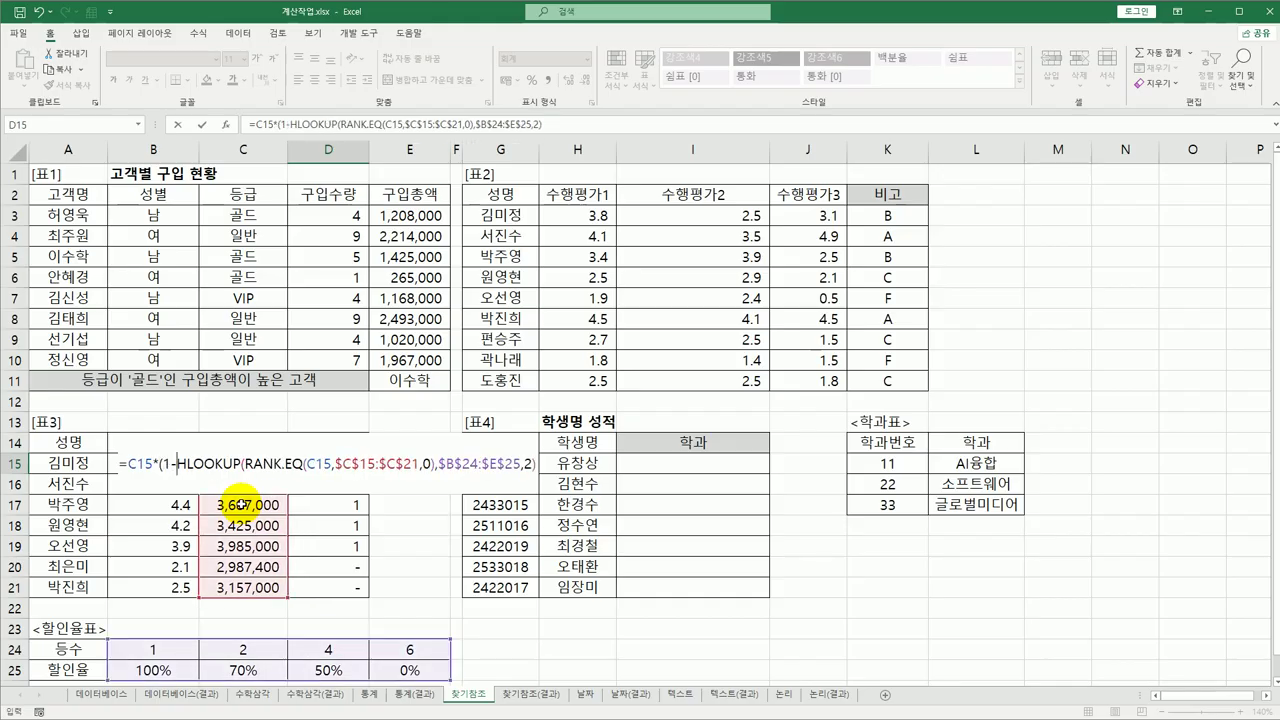
# Step: Close the outer parenthesis after HLOOKUP, enter the 납부액 formula in D15 and fill it down to D21
pyautogui.press('End')
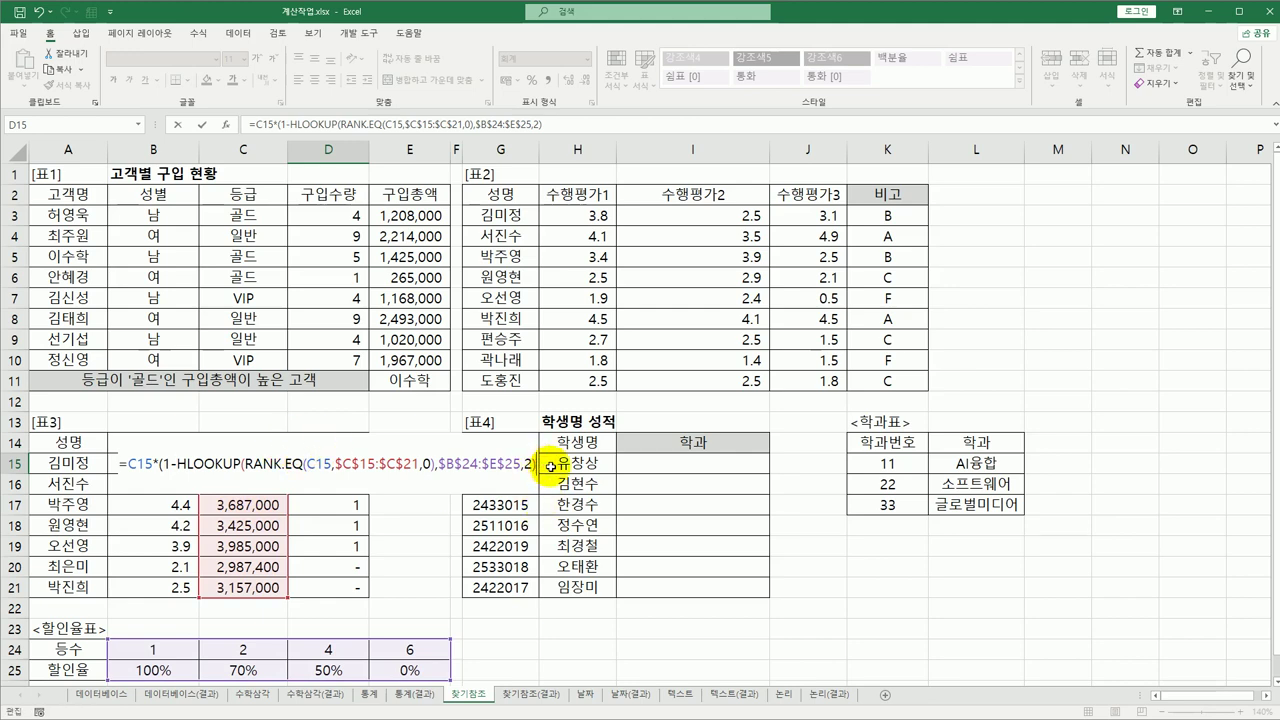
pyautogui.press('F2')
pyautogui.press('Return')
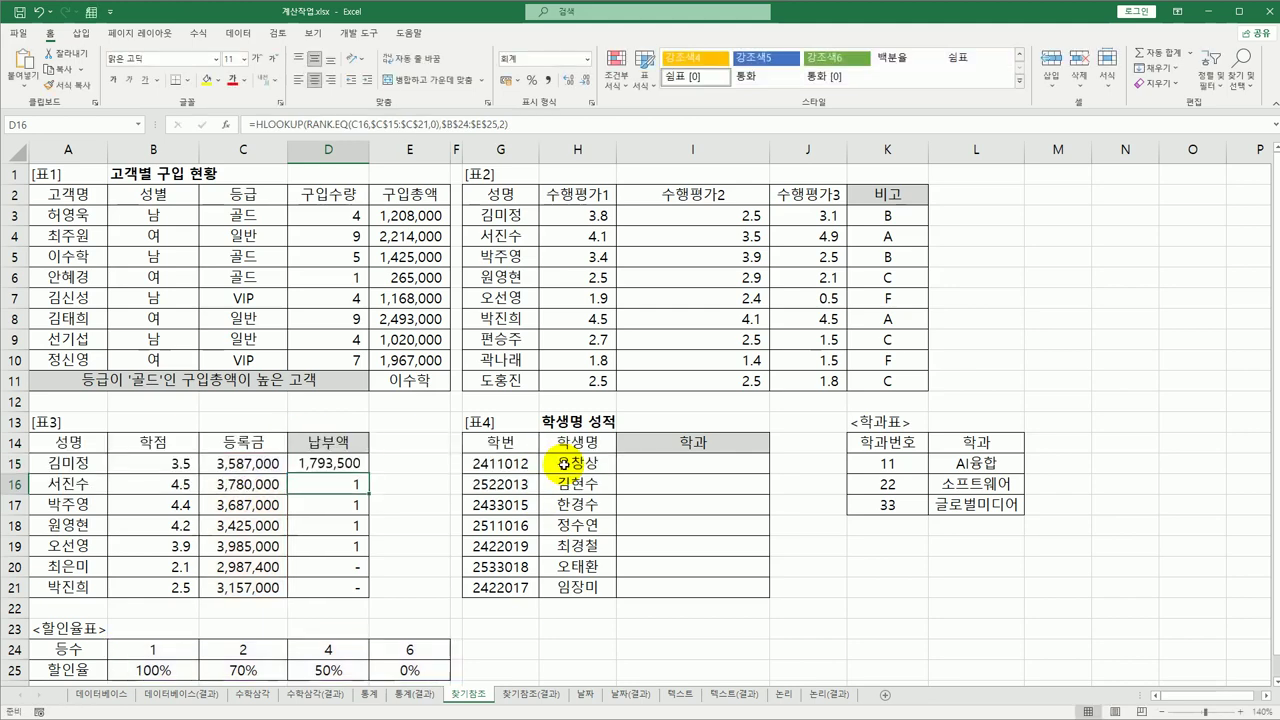
pyautogui.click(335, 466)
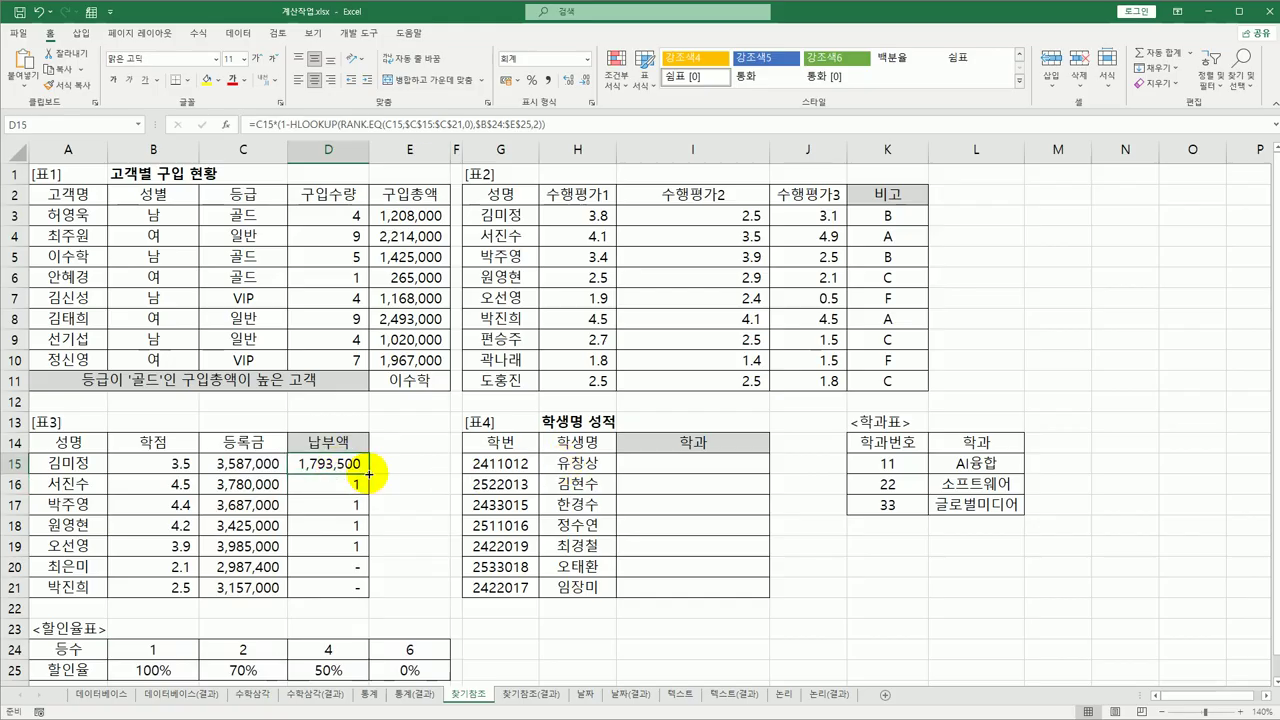
pyautogui.moveTo(368, 473); pyautogui.dragTo(360, 600)
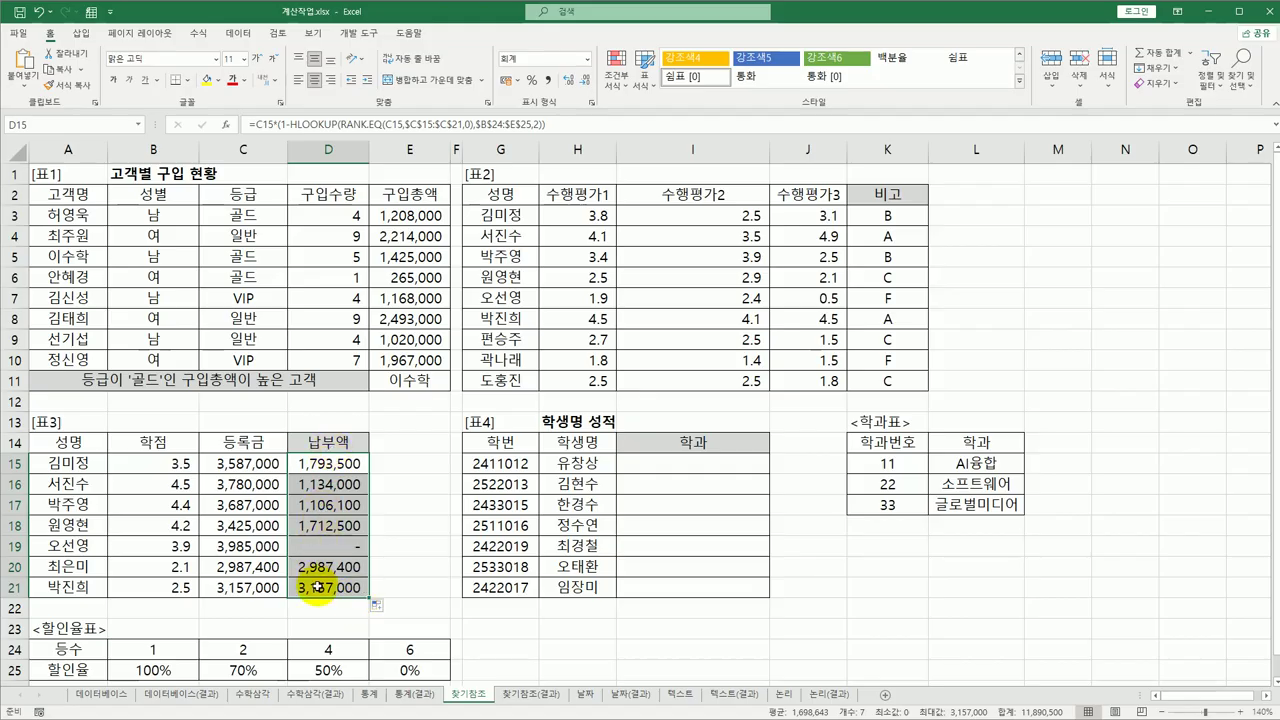
# Step: Examine the 학번 cells G15:G21 and 학과 cells I15:I21 of 표4 against the 학과표 range K15:L17
pyautogui.click(708, 467)
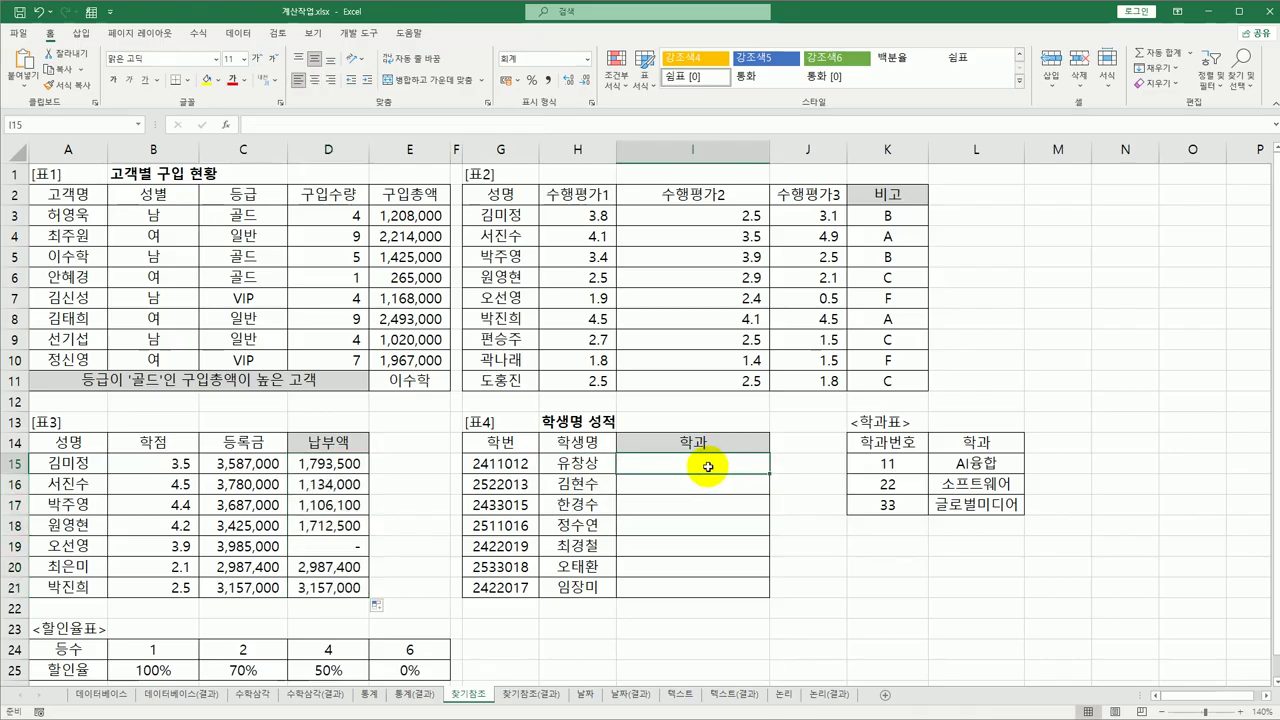
pyautogui.click(490, 466)
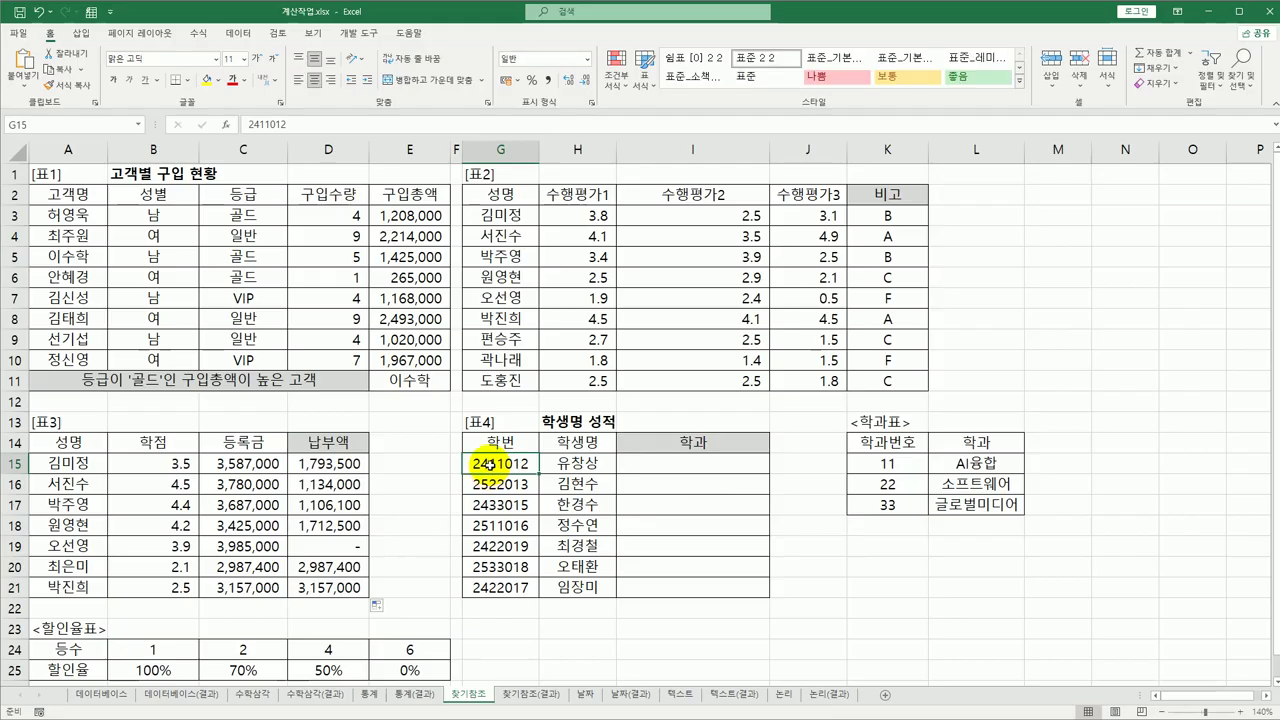
pyautogui.moveTo(485, 465); pyautogui.dragTo(477, 589)
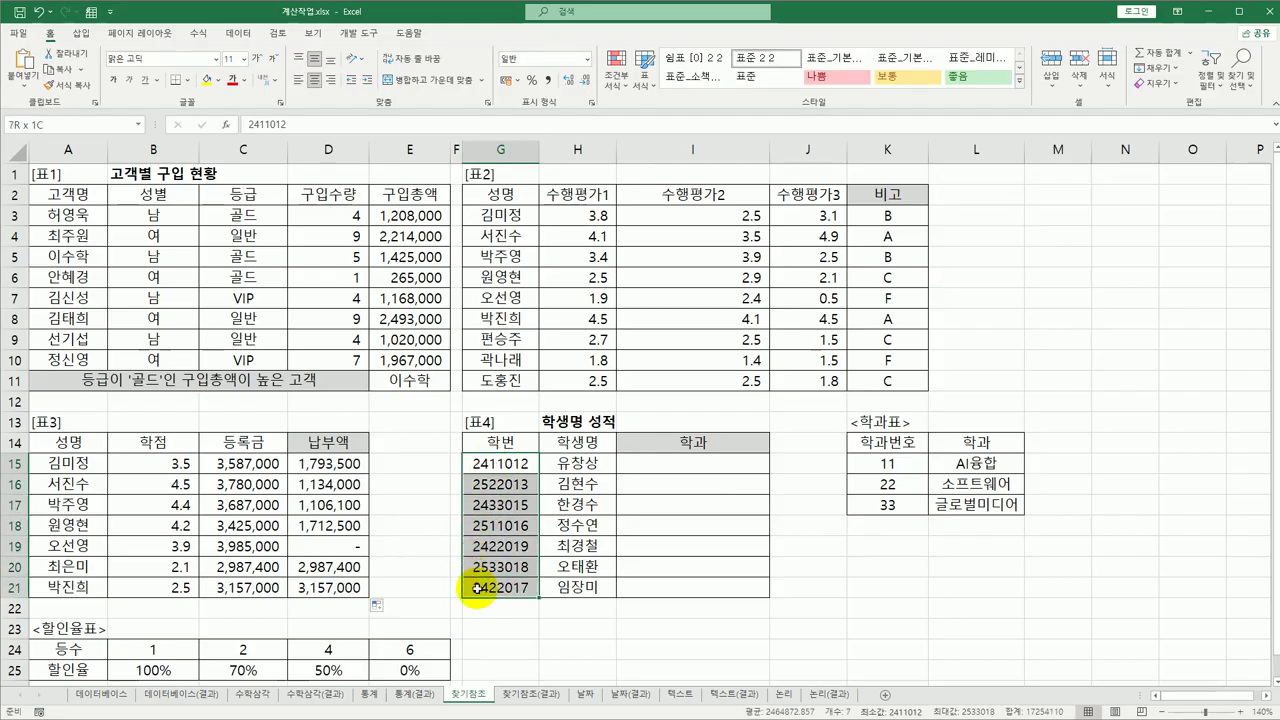
pyautogui.moveTo(885, 464); pyautogui.dragTo(969, 511)
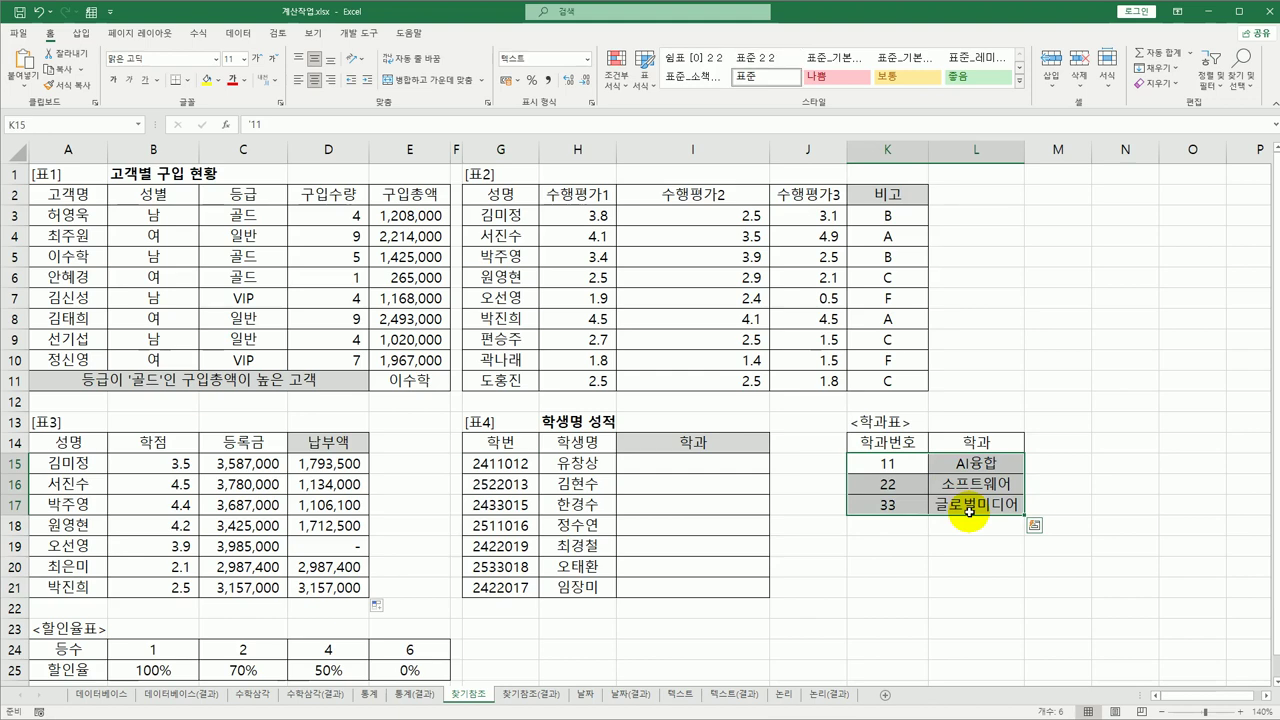
pyautogui.moveTo(722, 460); pyautogui.dragTo(705, 587)
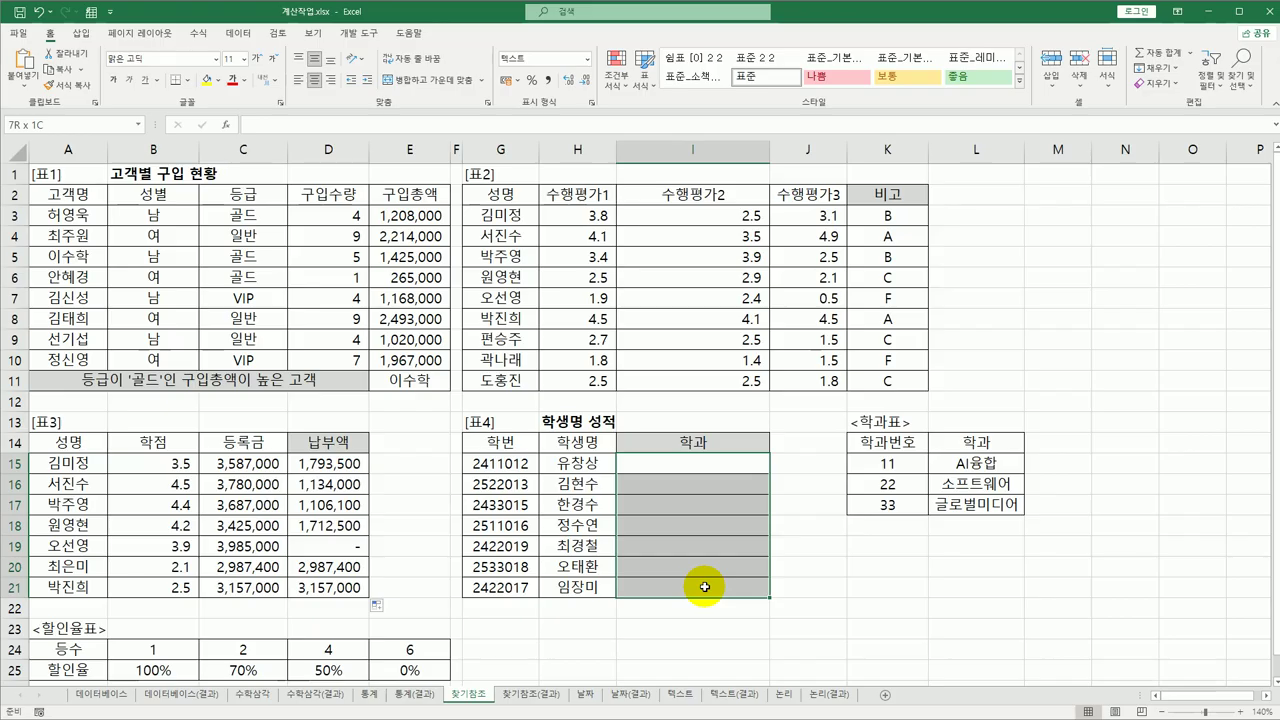
pyautogui.moveTo(705, 587); pyautogui.dragTo(705, 587)
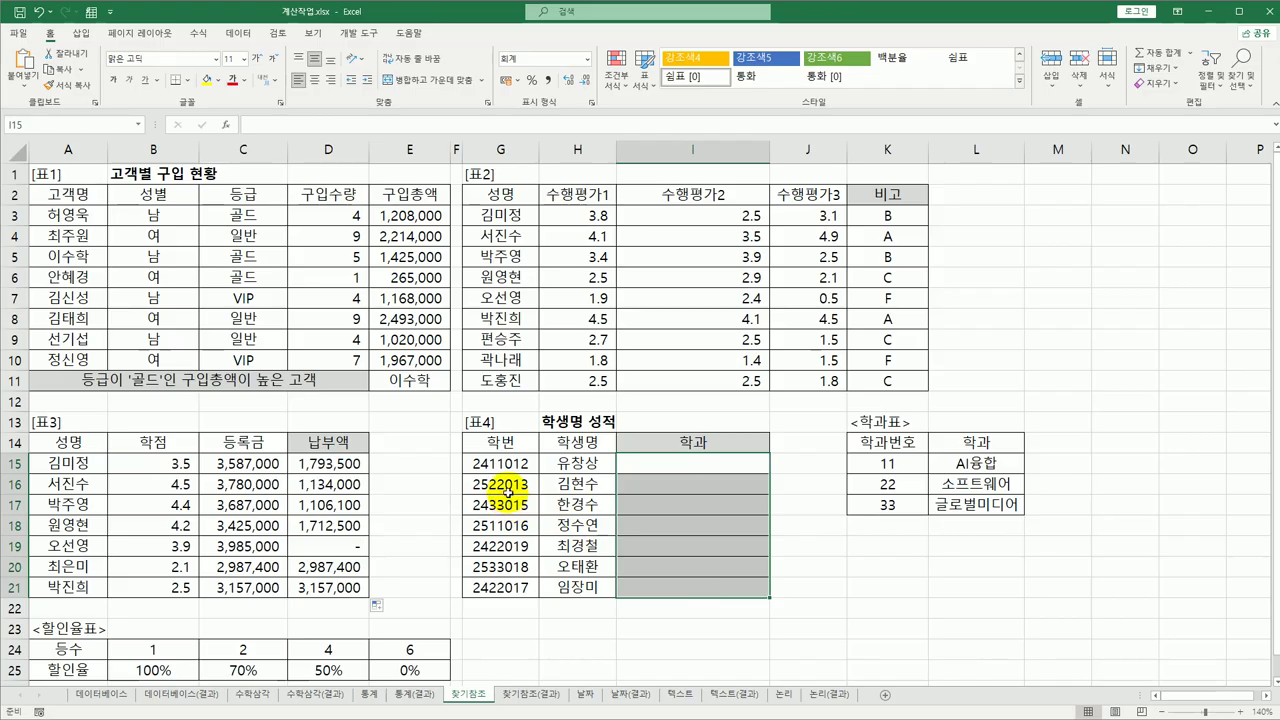
pyautogui.click(505, 466)
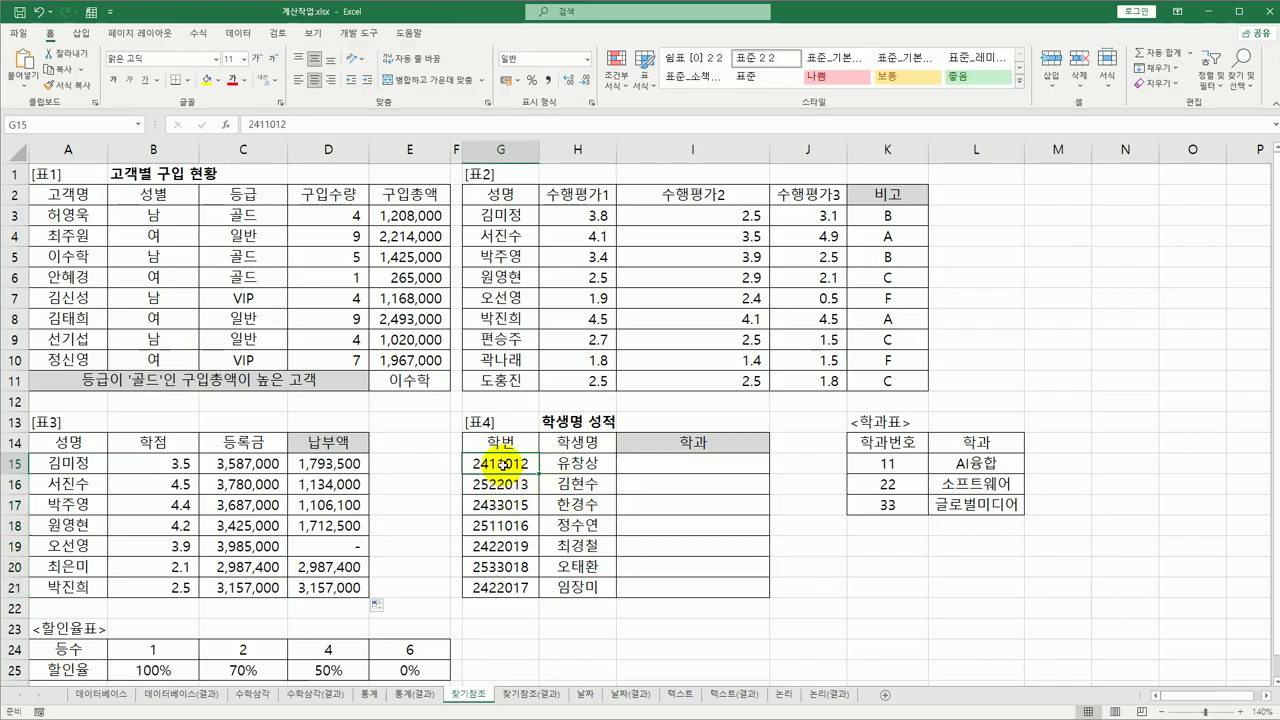
pyautogui.click(667, 467)
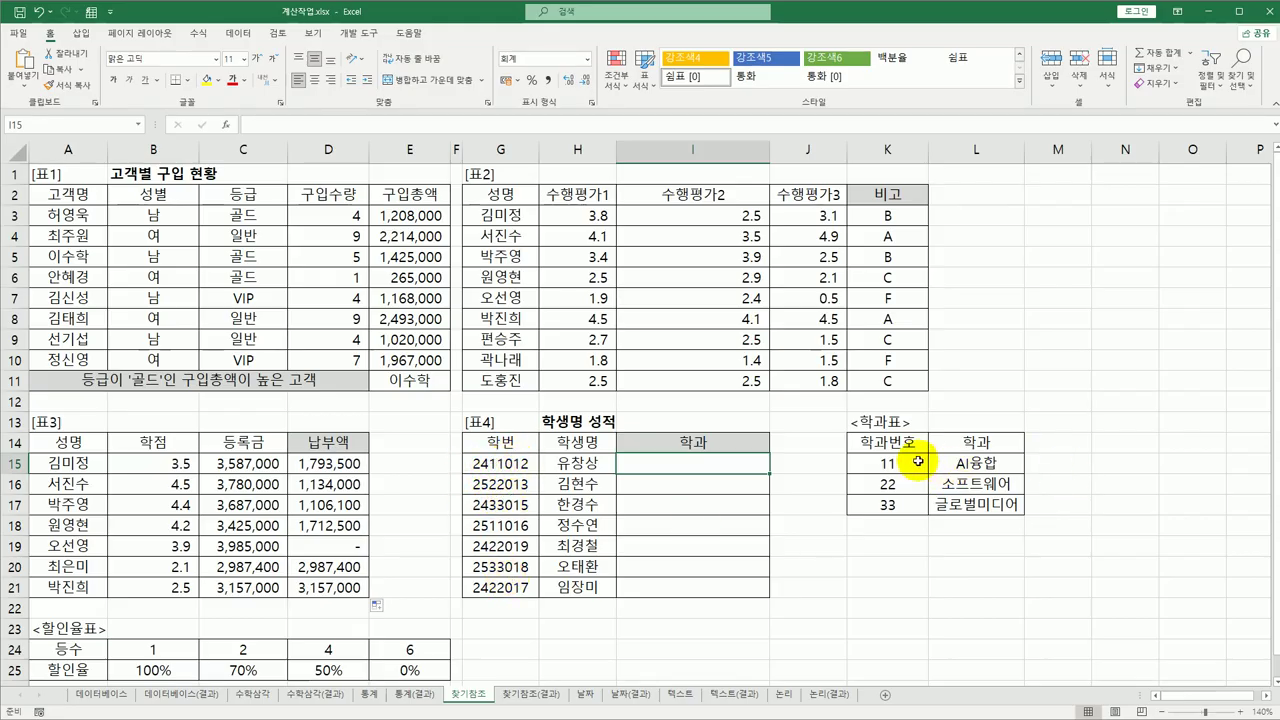
pyautogui.moveTo(910, 464); pyautogui.dragTo(962, 505)
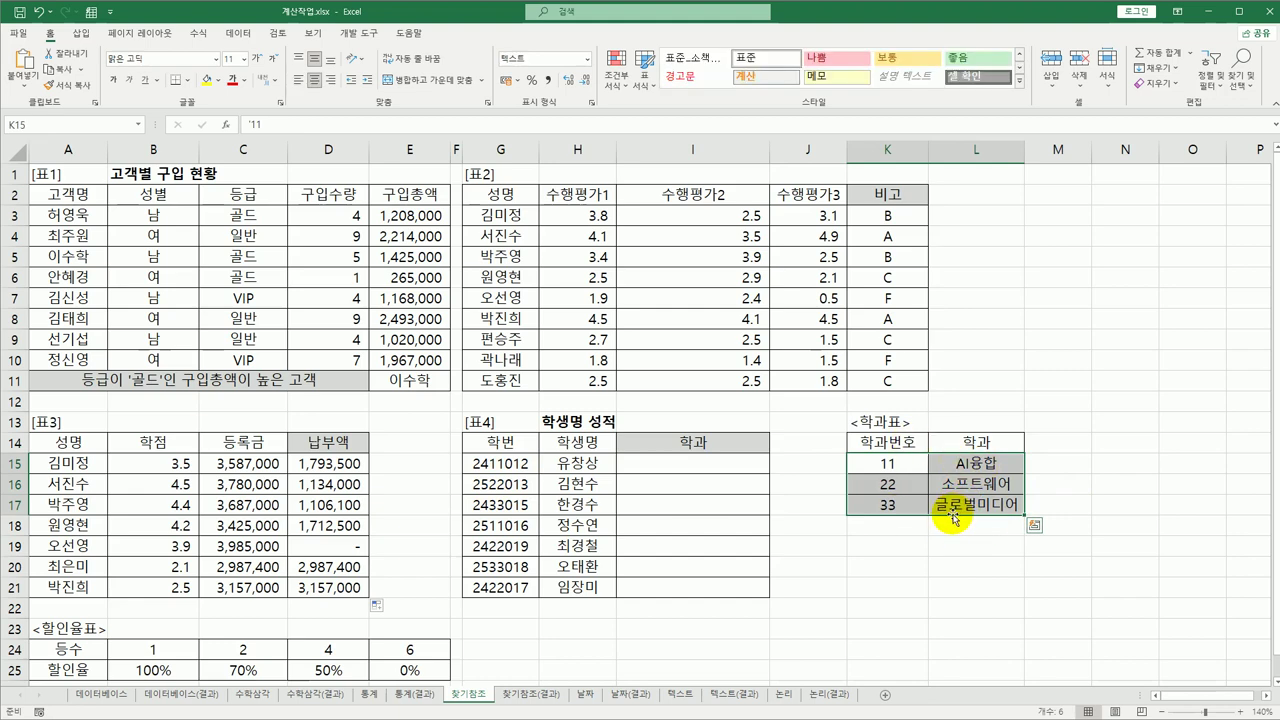
# Step: Start a MID formula in I15 of 표4 and open its function arguments clear of 표4 and the 학과표 data
pyautogui.click(731, 463)
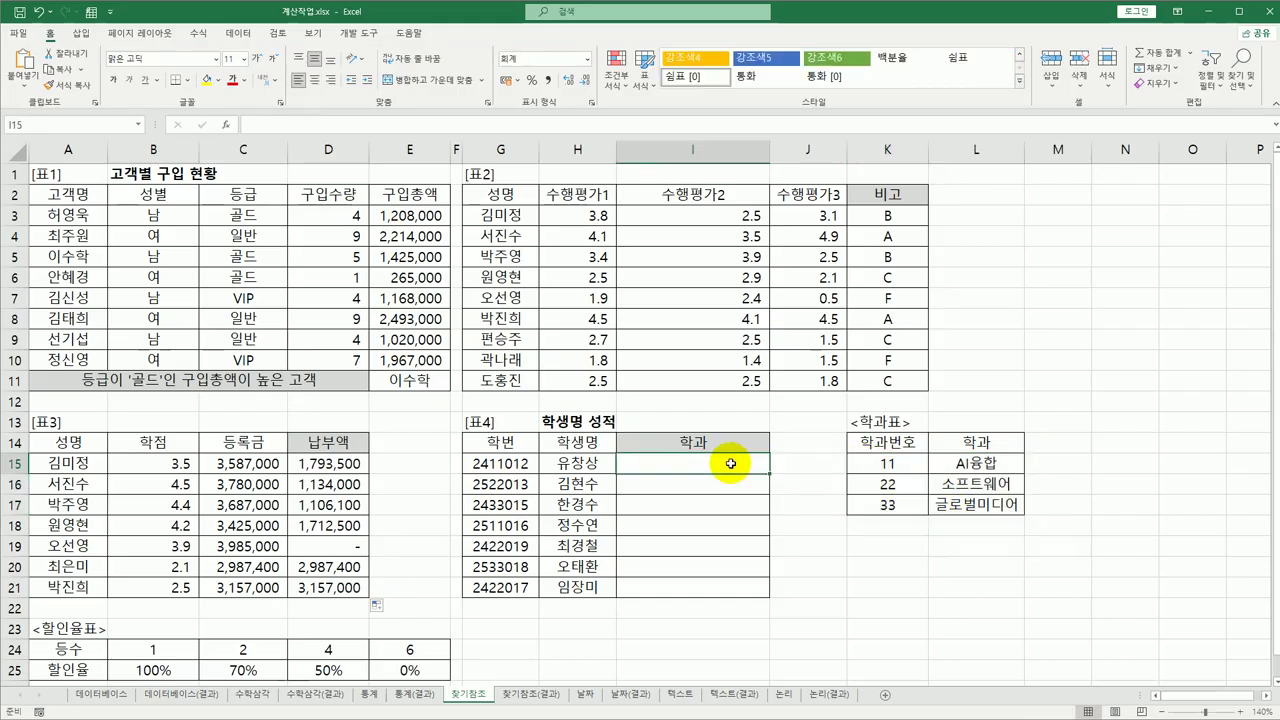
pyautogui.write('=')
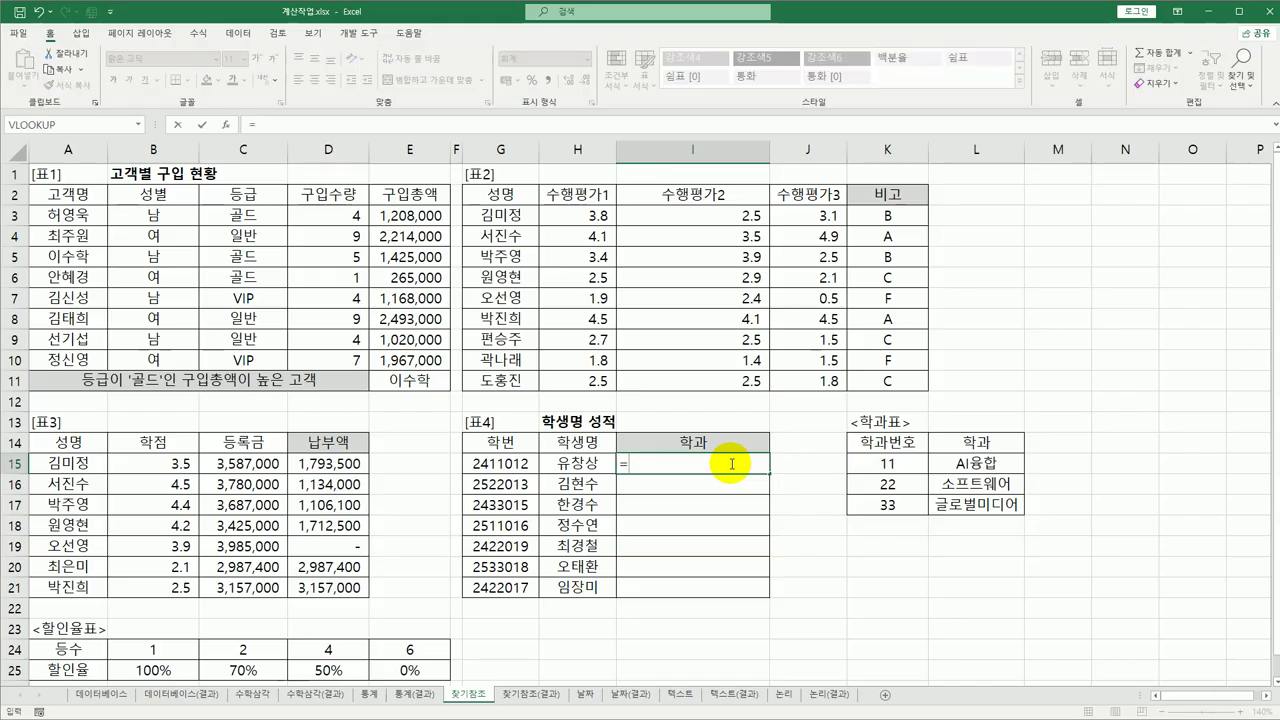
pyautogui.write('mi')
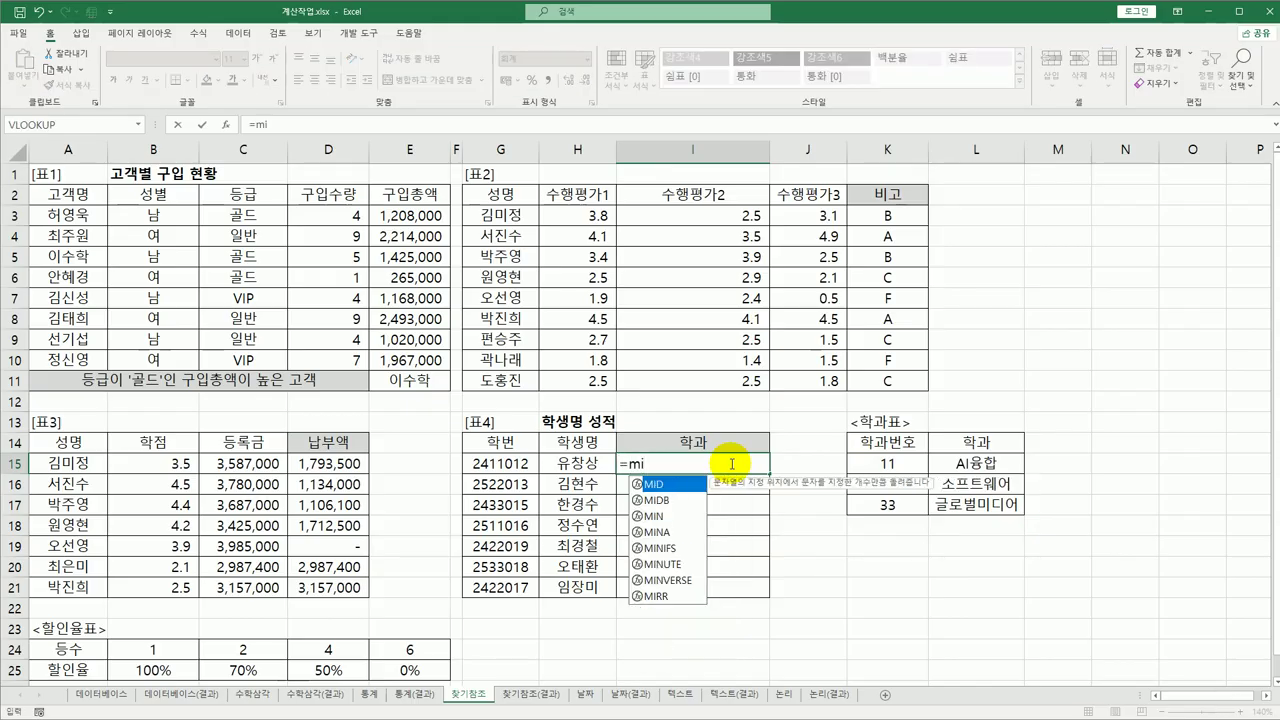
pyautogui.press('Tab')
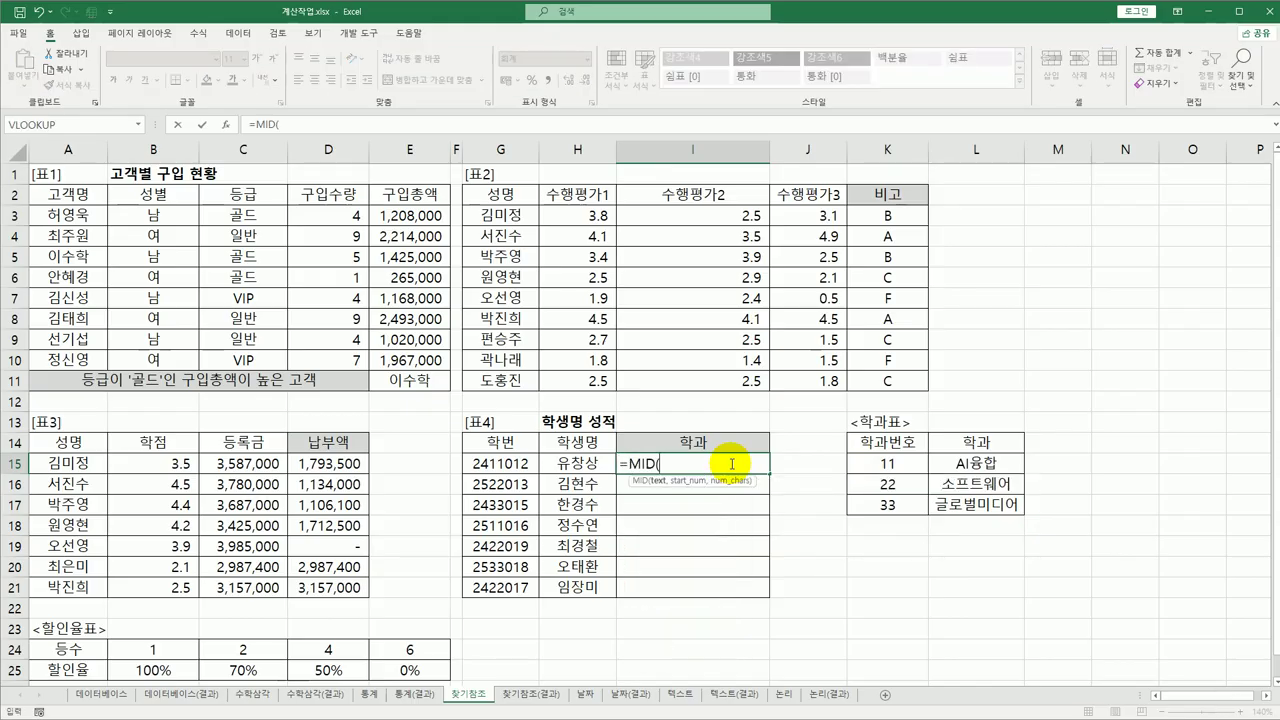
pyautogui.click(224, 124)
pyautogui.moveTo(623, 277); pyautogui.dragTo(919, 213)
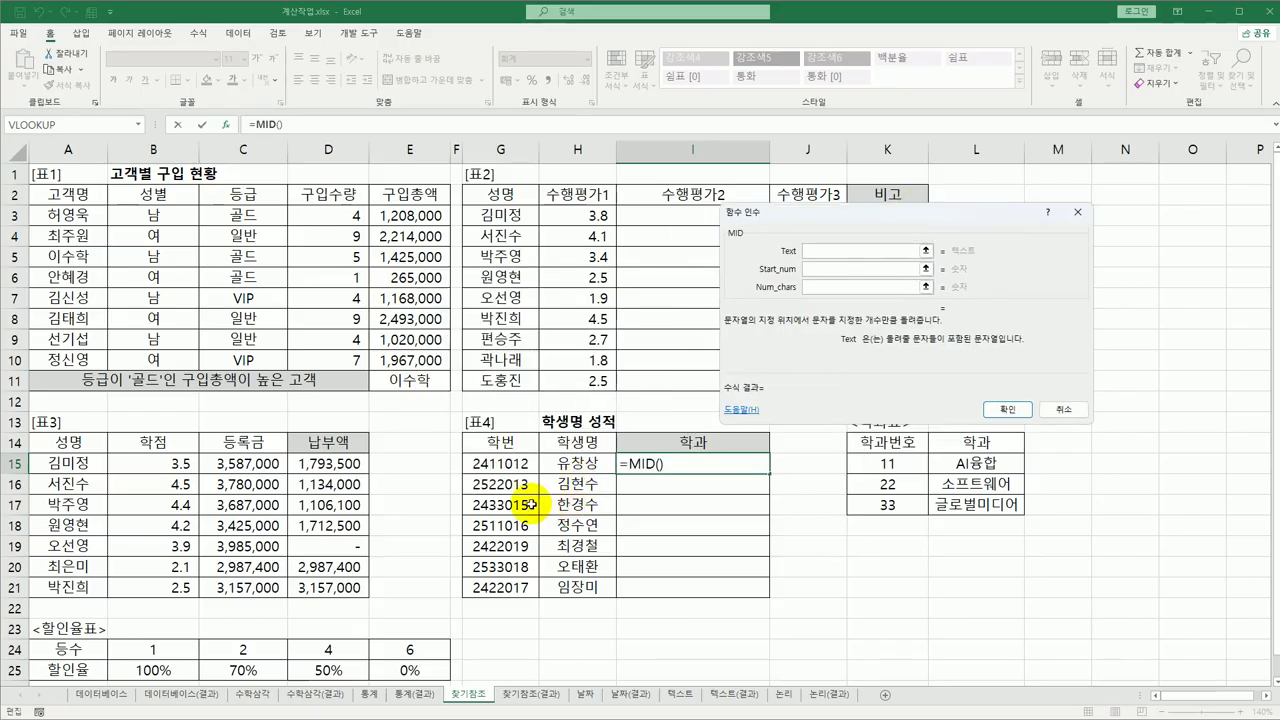
# Step: Set MID's Text to G15, Start_num to 3 and Num_chars to 2, enter the formula in I15 and fill it down to I21
pyautogui.click(505, 463)
pyautogui.click(822, 270)
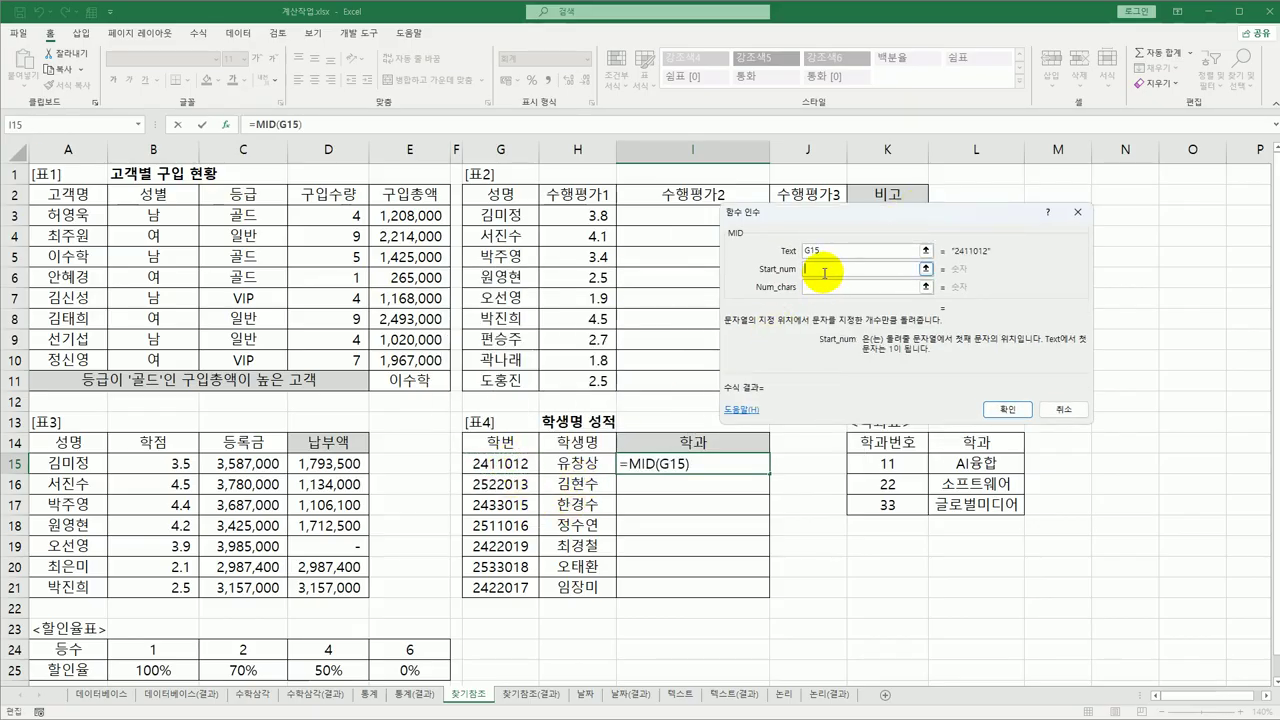
pyautogui.write('3')
pyautogui.click(820, 287)
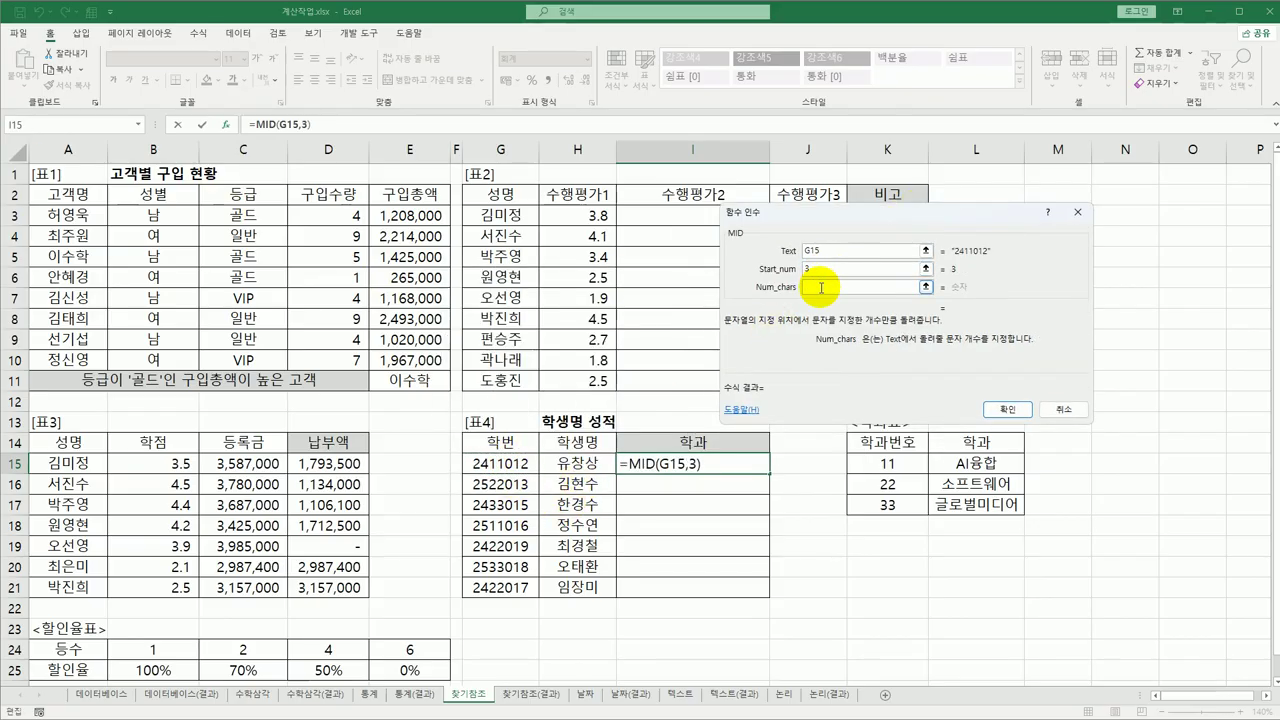
pyautogui.write('2')
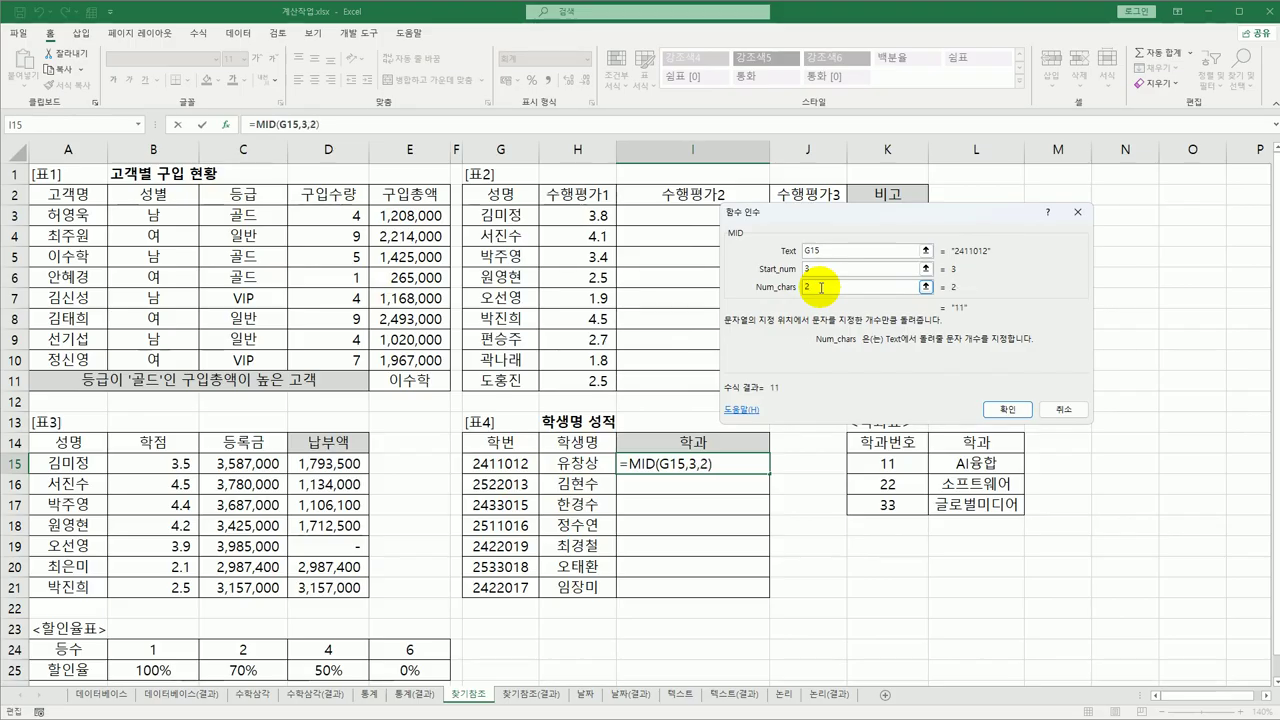
pyautogui.click(1005, 409)
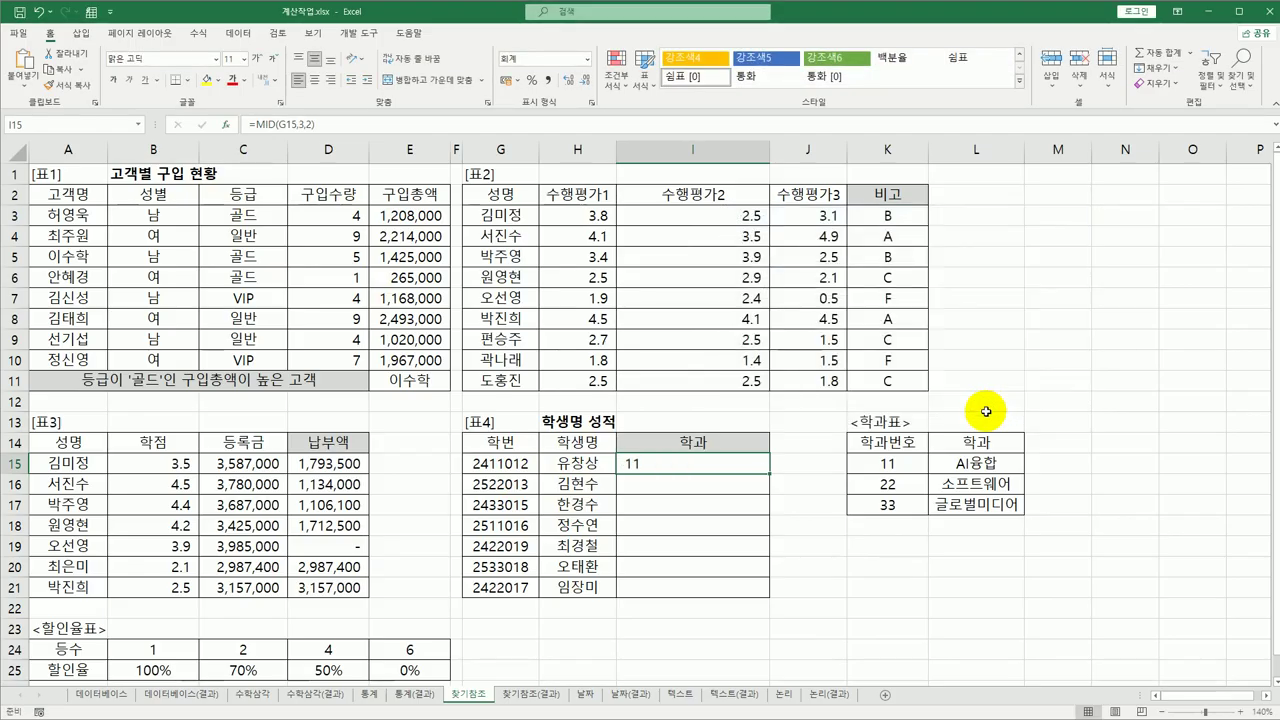
pyautogui.moveTo(769, 473); pyautogui.dragTo(755, 593)
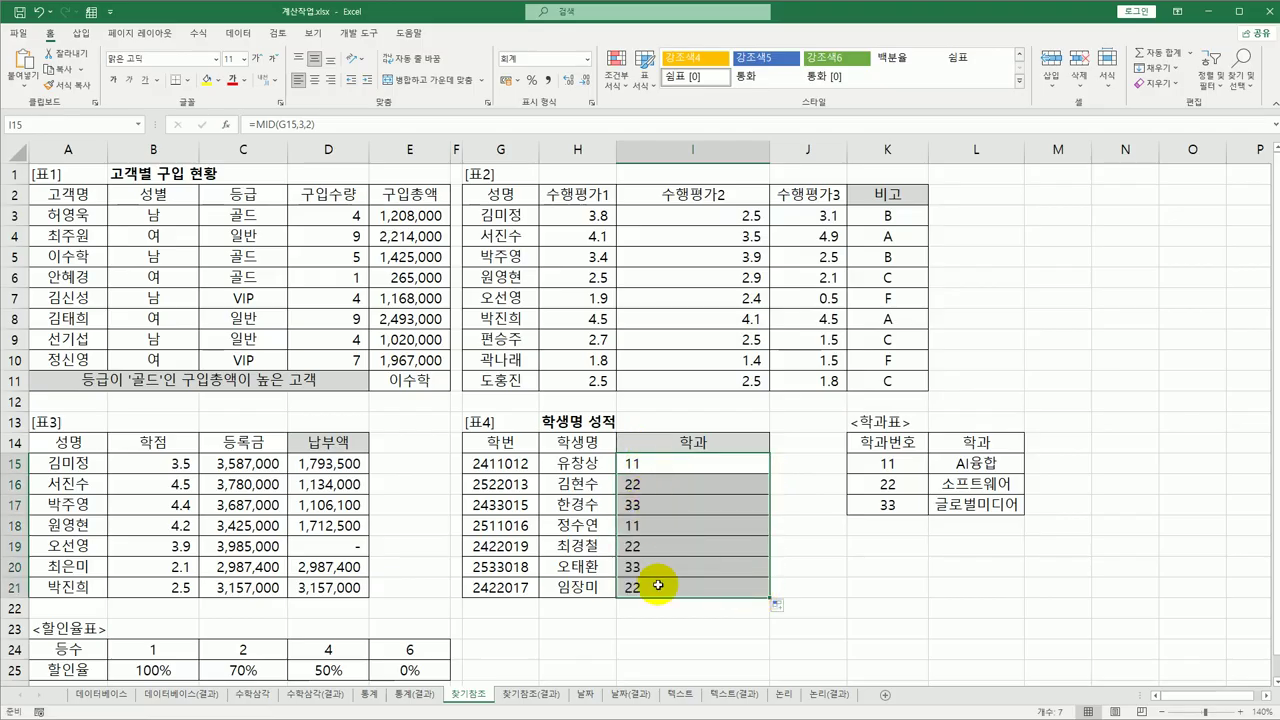
# Step: Wrap the MID formula in I15 of 표4 in VLOOKUP as its lookup value and open VLOOKUP's function arguments
pyautogui.click(646, 463)
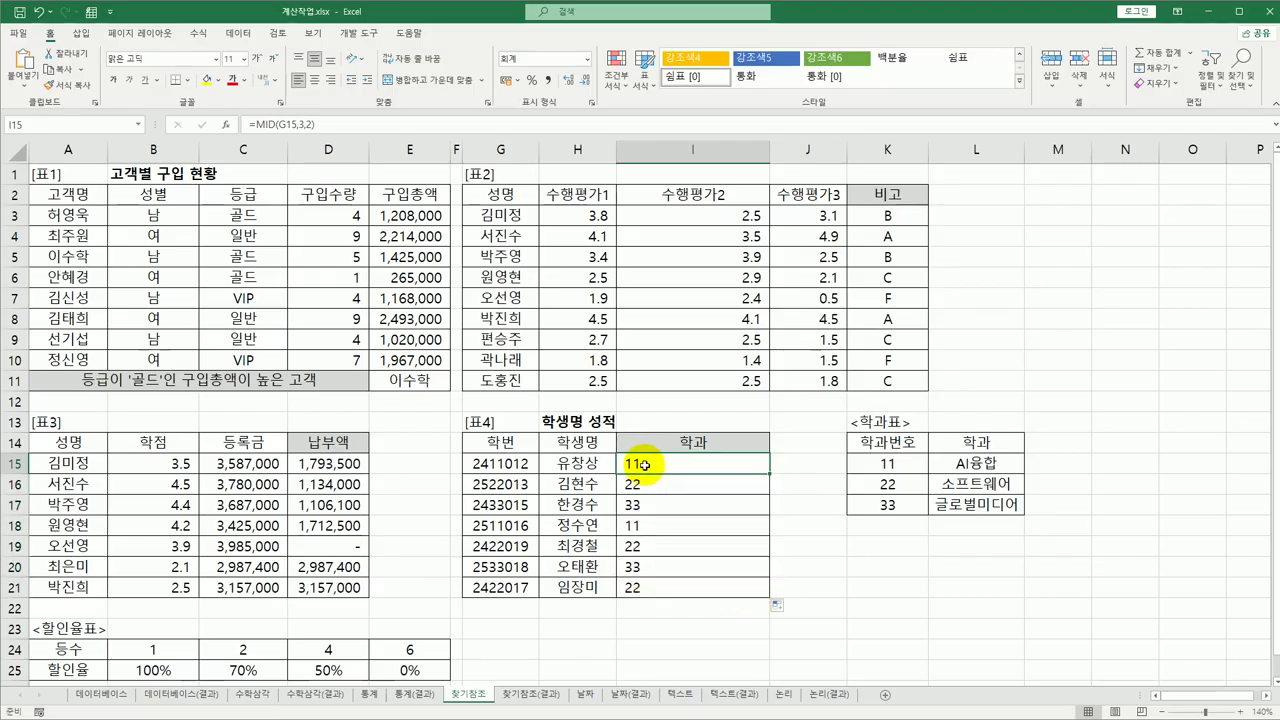
pyautogui.doubleClick(646, 464)
pyautogui.click(629, 463)
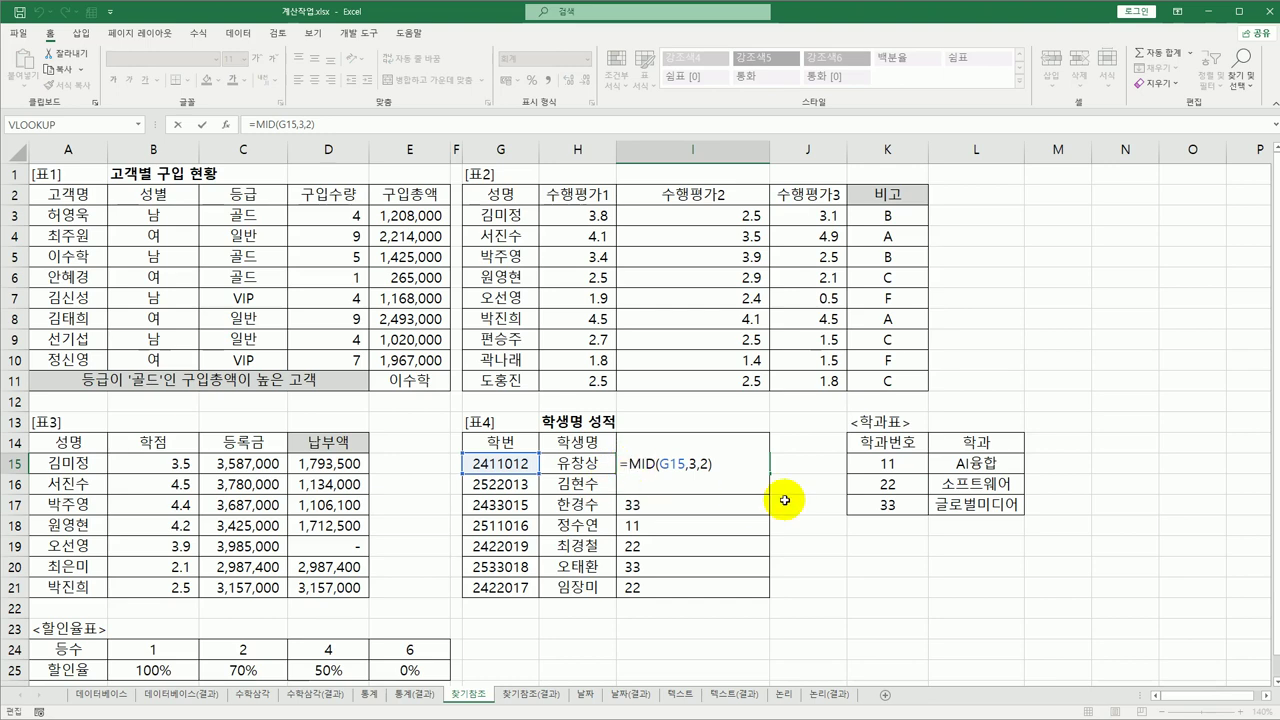
pyautogui.write('VLOOKUP(')
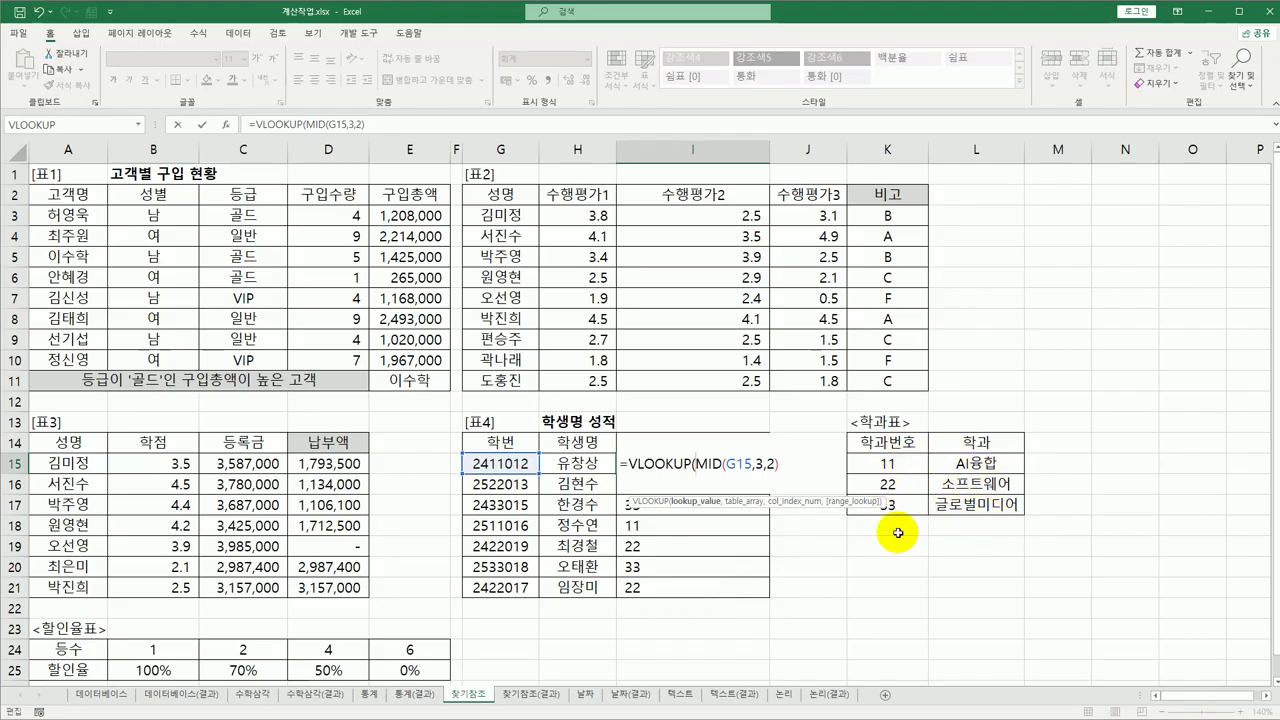
pyautogui.click(655, 459)
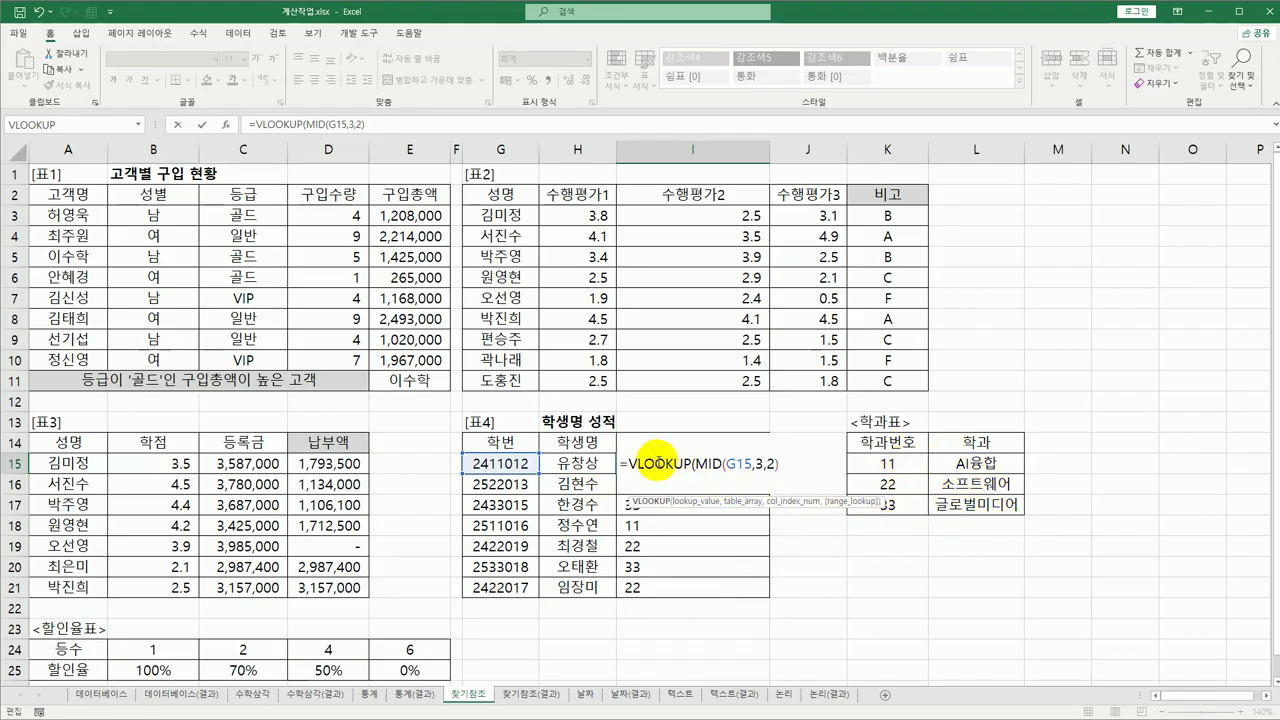
pyautogui.click(224, 124)
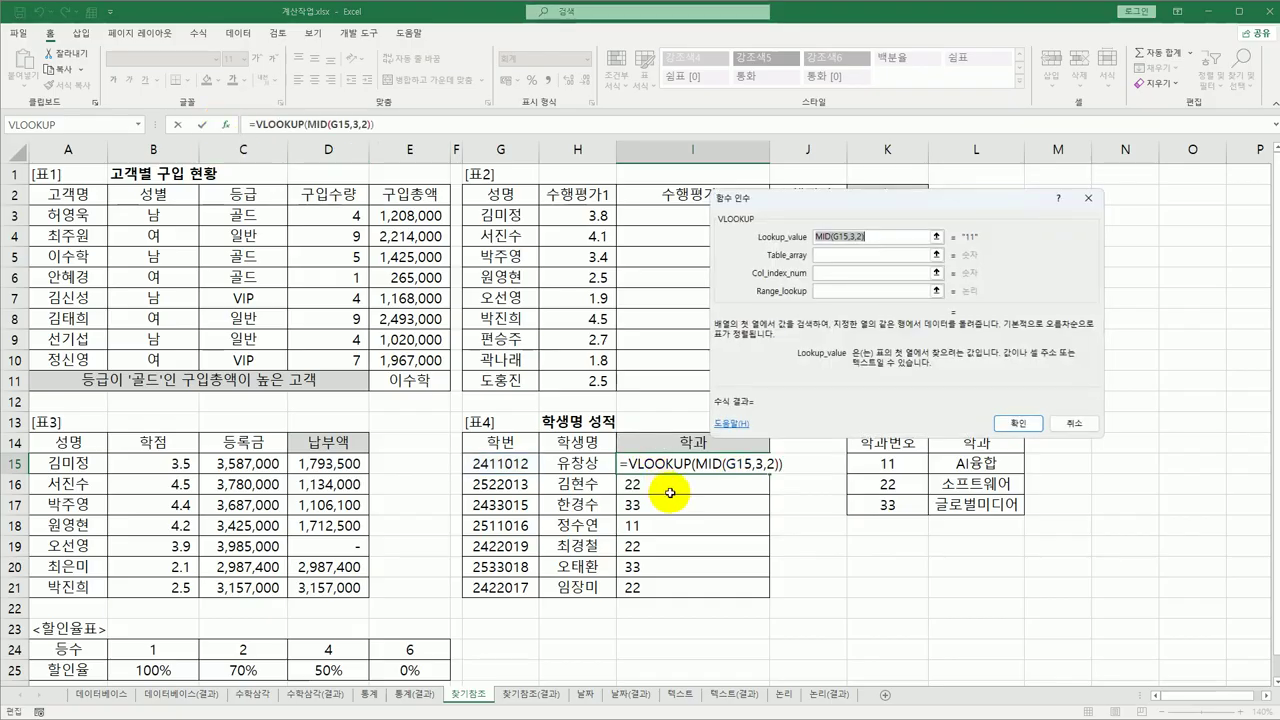
# Step: Set VLOOKUP's Table_array to the 학과표 range as the absolute reference $K$15:$L$17
pyautogui.click(835, 254)
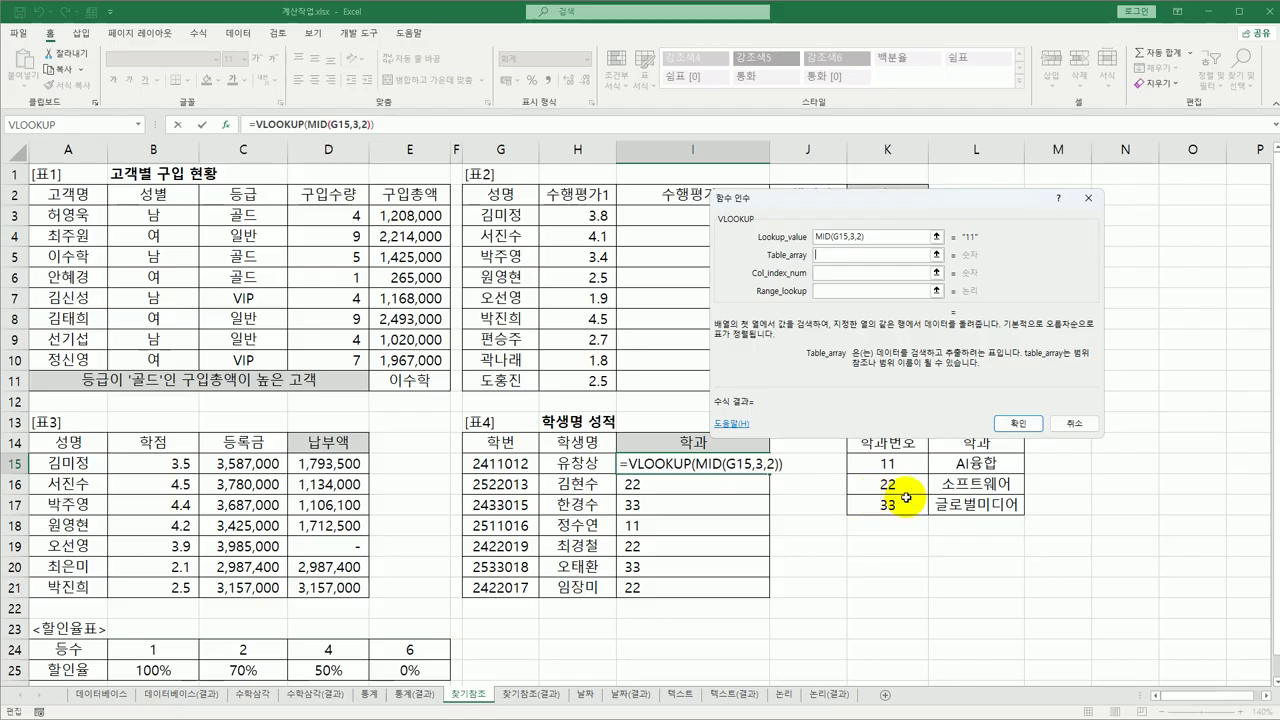
pyautogui.moveTo(885, 463); pyautogui.dragTo(958, 494)
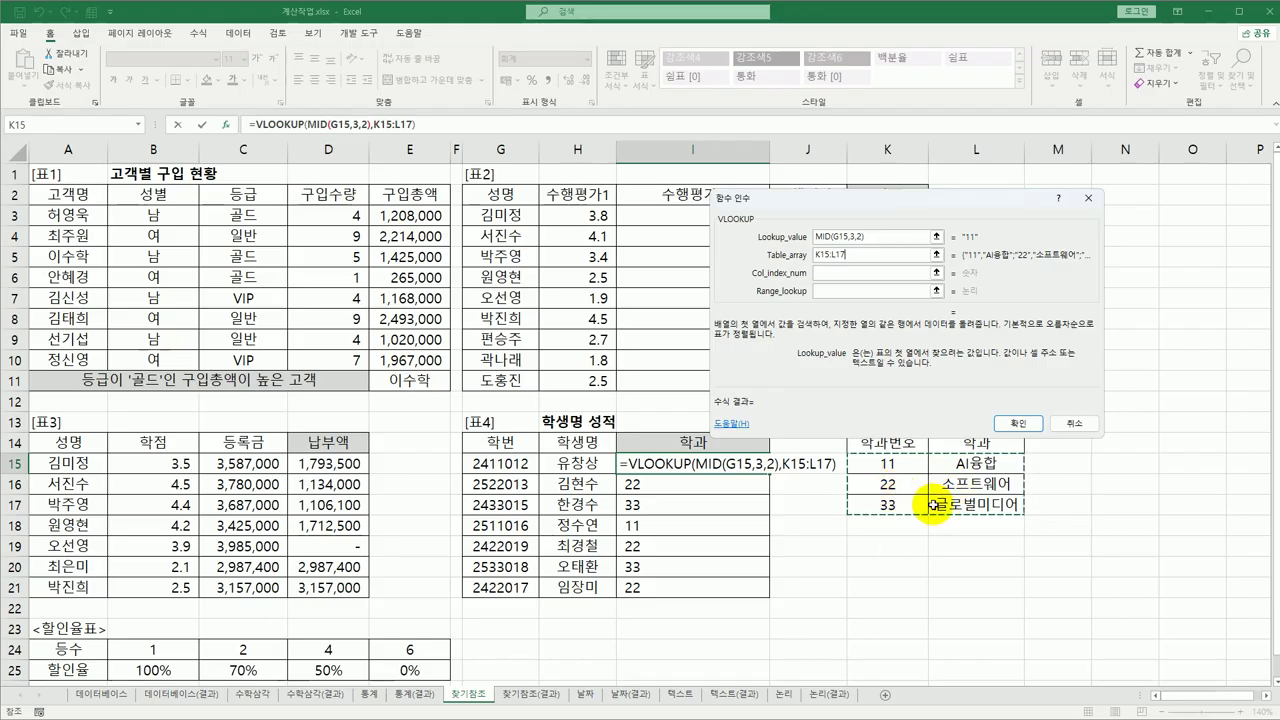
pyautogui.press('F4')
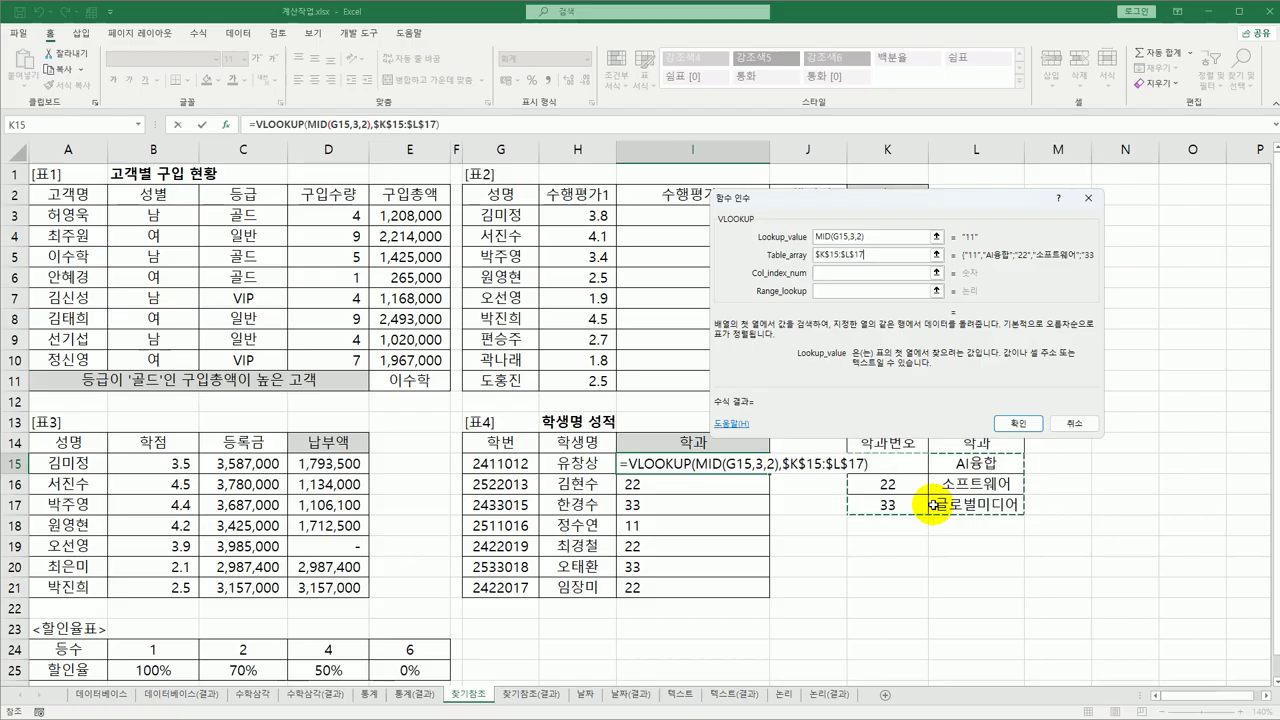
# Step: Set Col_index_num to 2 and Range_lookup to 0, enter the VLOOKUP formula in I15 and fill it down to I21
pyautogui.click(866, 273)
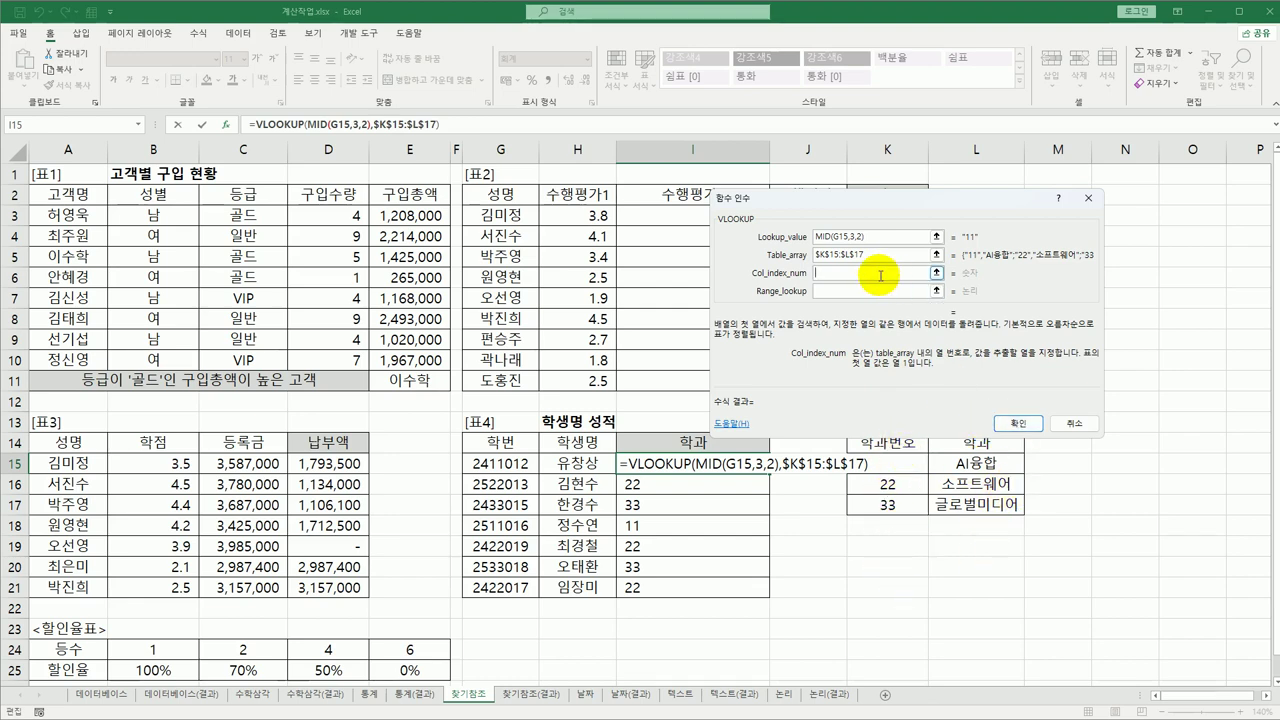
pyautogui.write('2')
pyautogui.press('Tab')
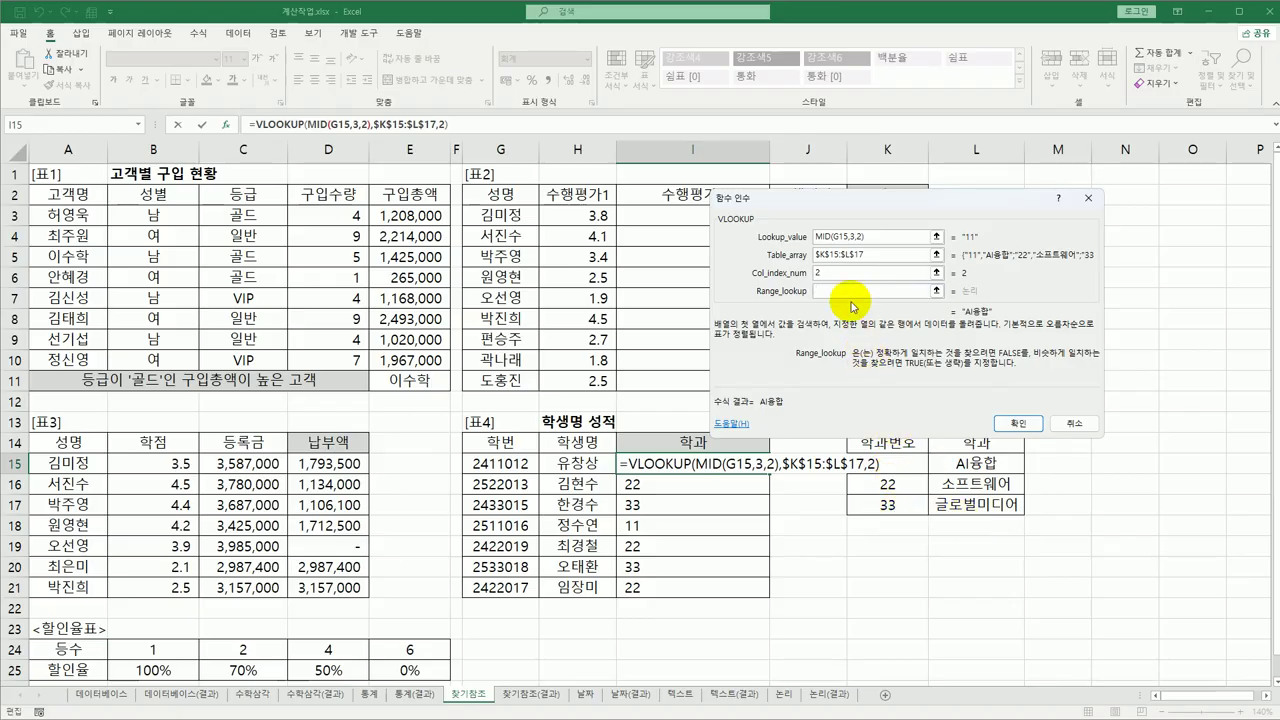
pyautogui.write('0')
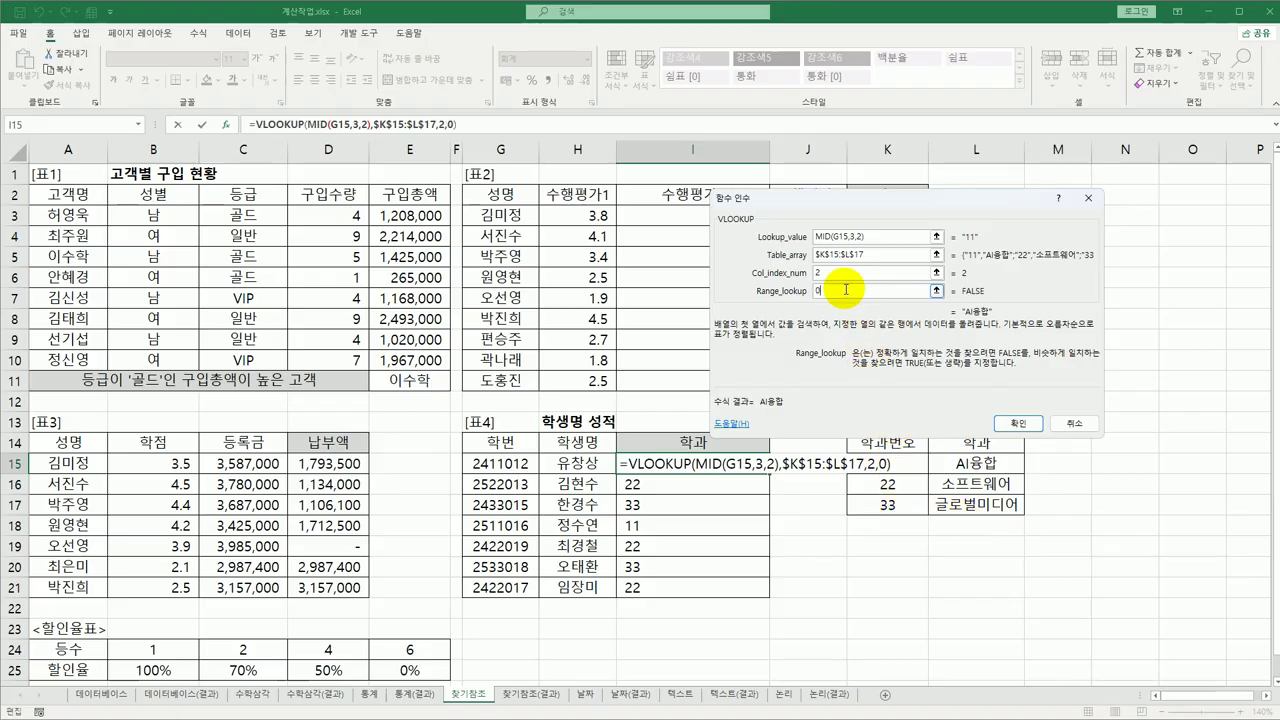
pyautogui.click(1017, 423)
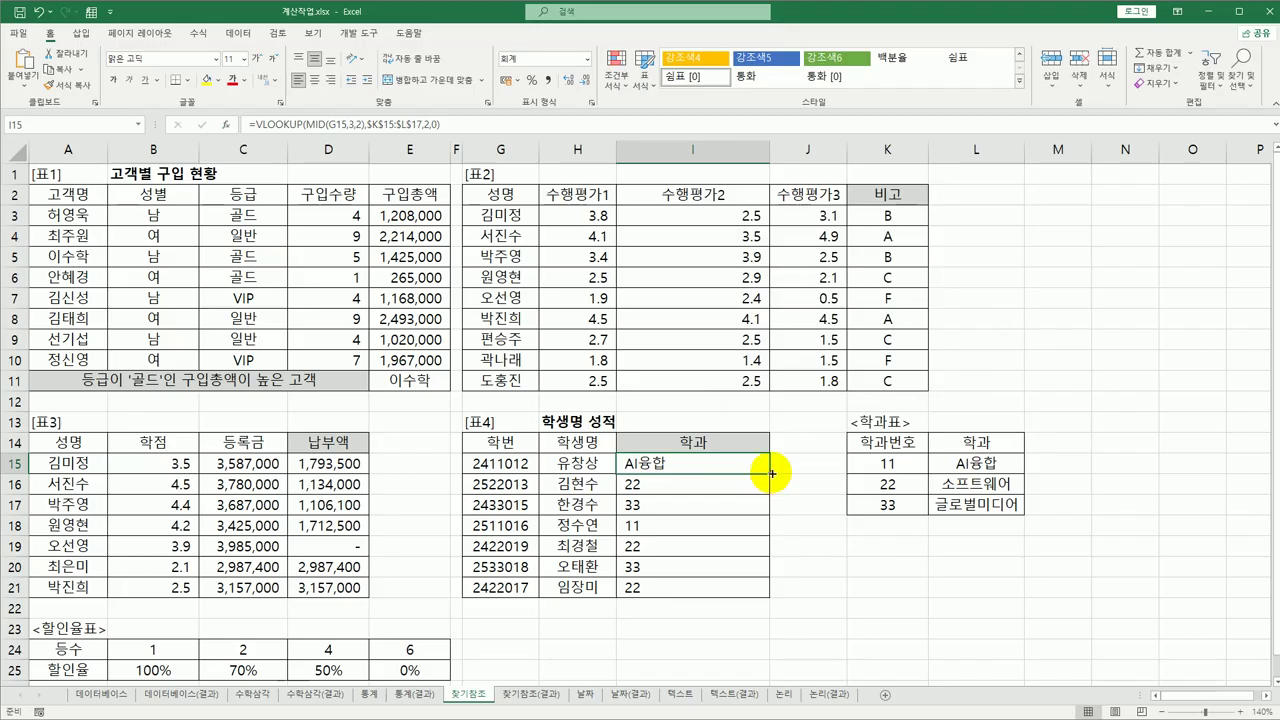
pyautogui.moveTo(770, 473); pyautogui.dragTo(776, 595)
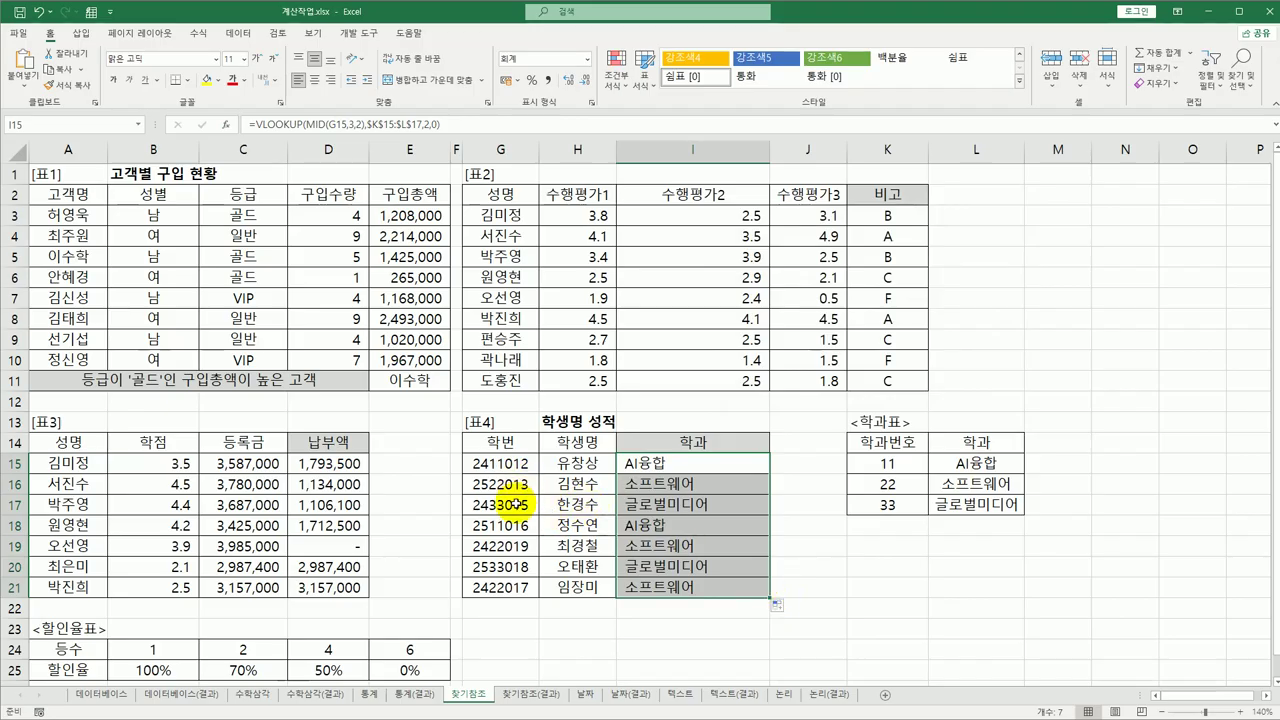
# Step: Insert LEFT(G15,2) in front of VLOOKUP in the I15 formula
pyautogui.click(688, 466)
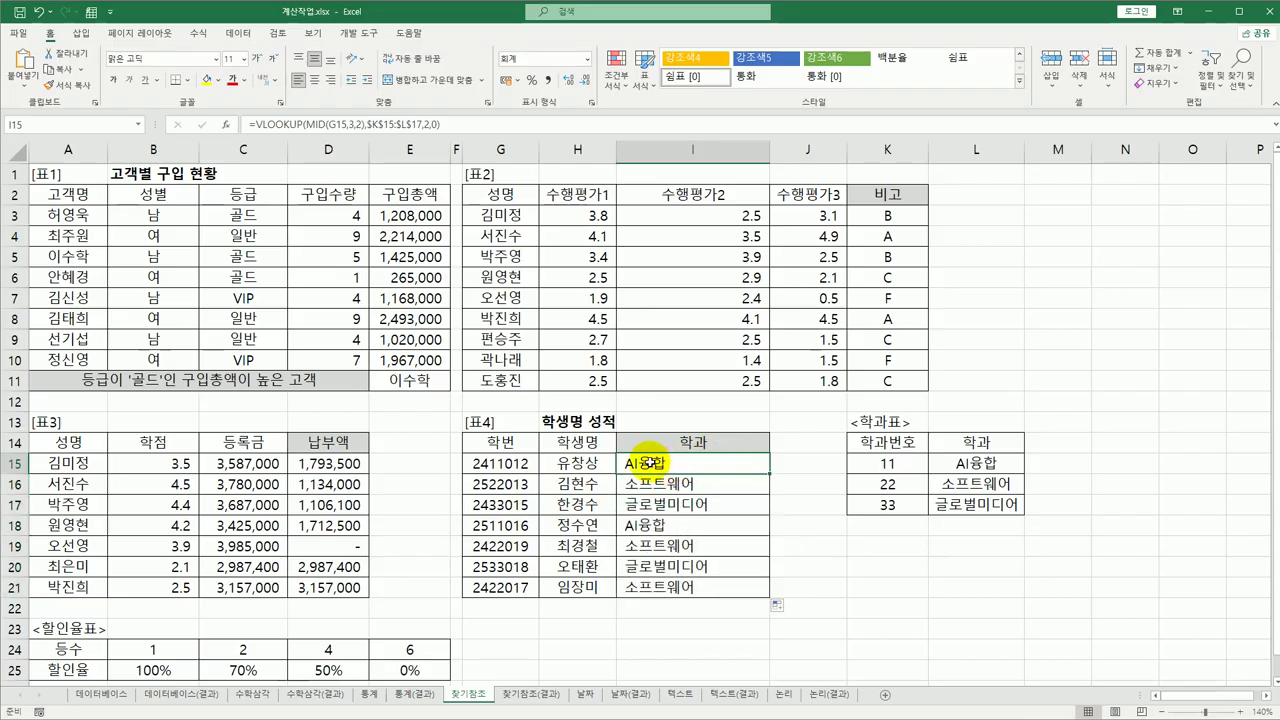
pyautogui.doubleClick(668, 466)
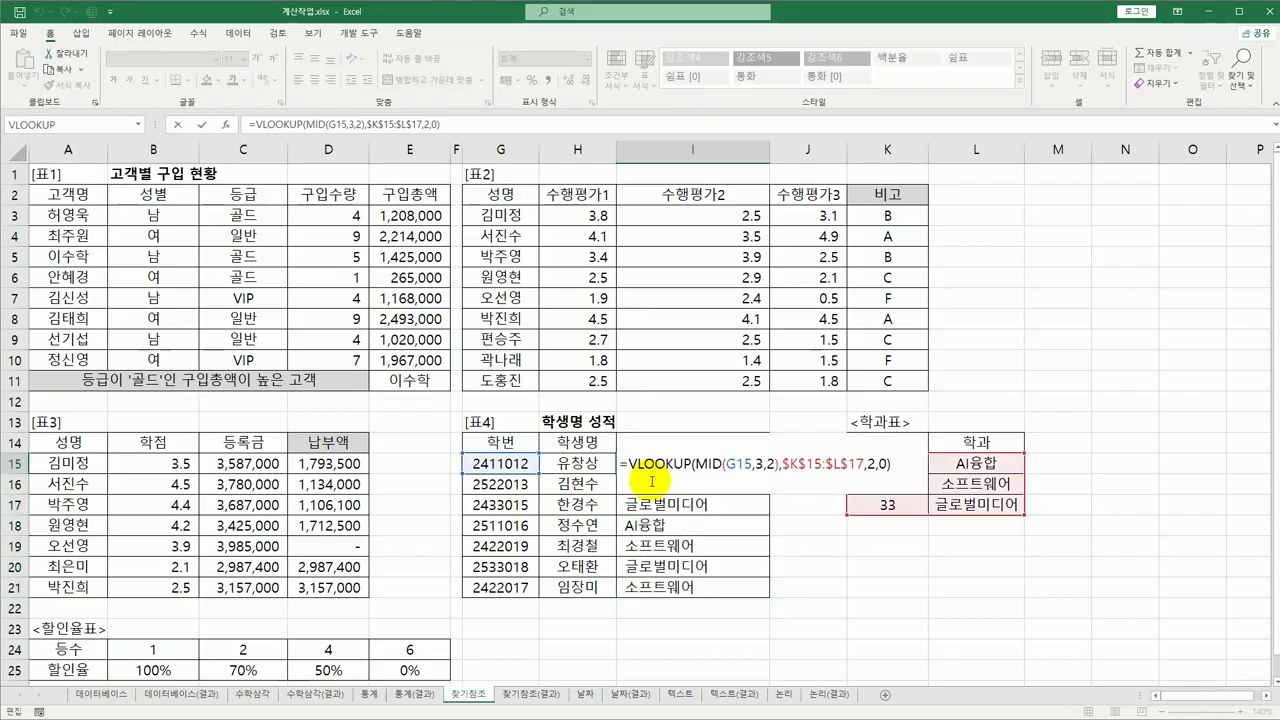
pyautogui.write('le')
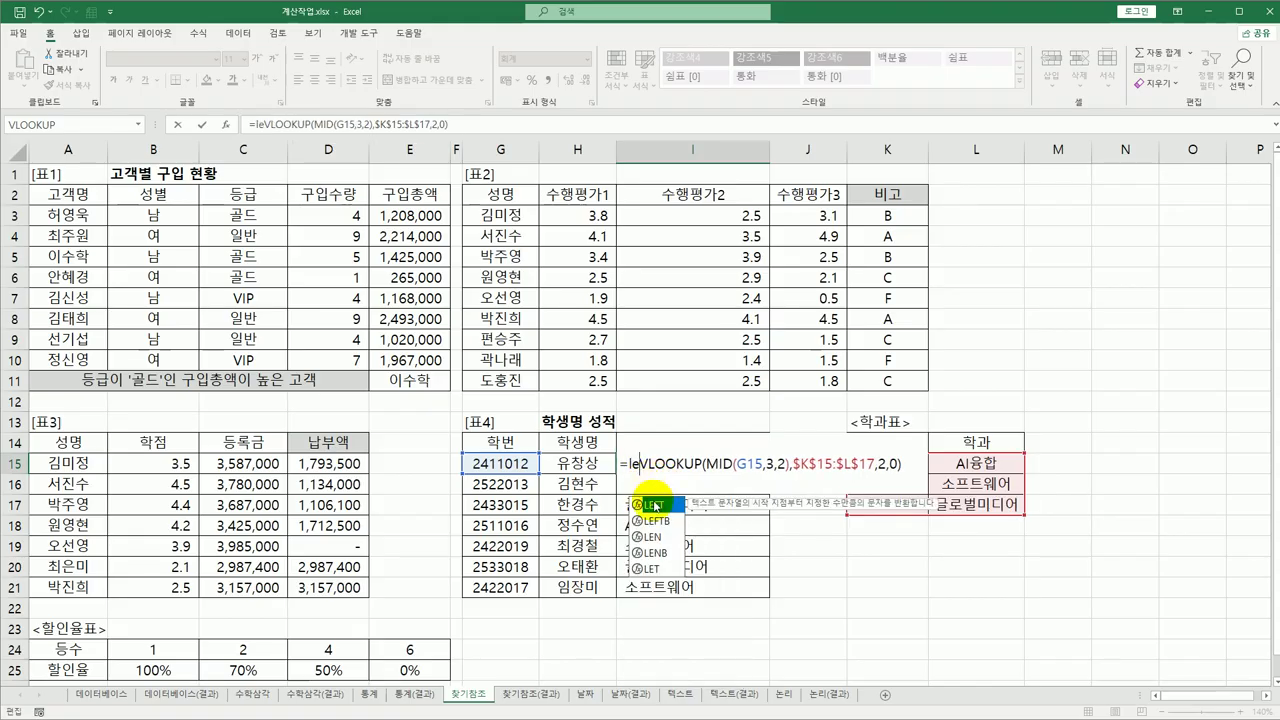
pyautogui.doubleClick(655, 505)
pyautogui.click(497, 462)
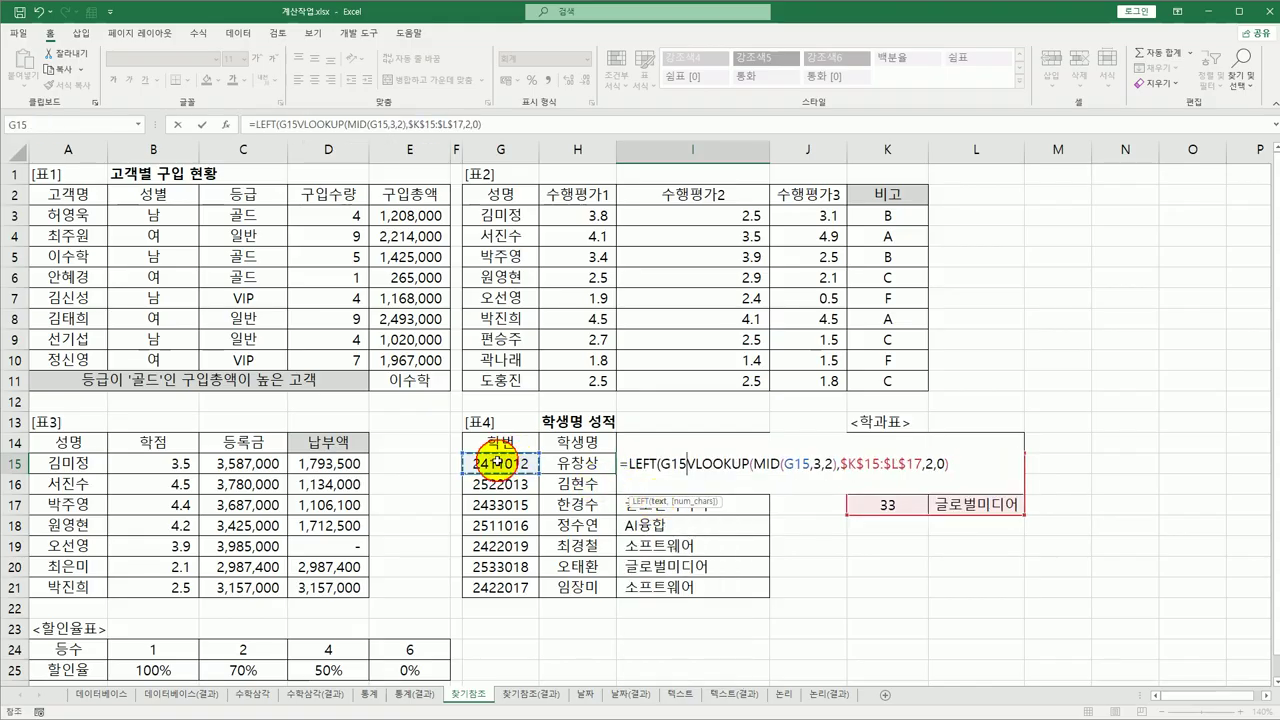
pyautogui.write(',2')
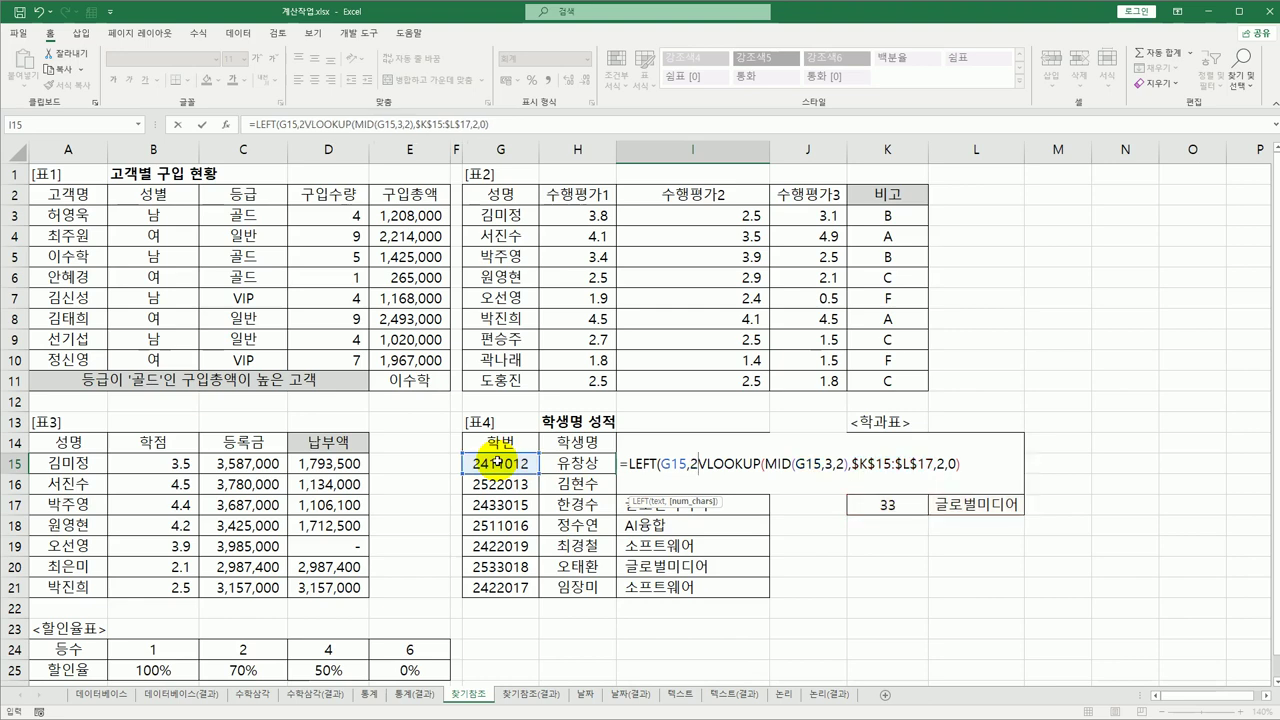
pyautogui.write(')')
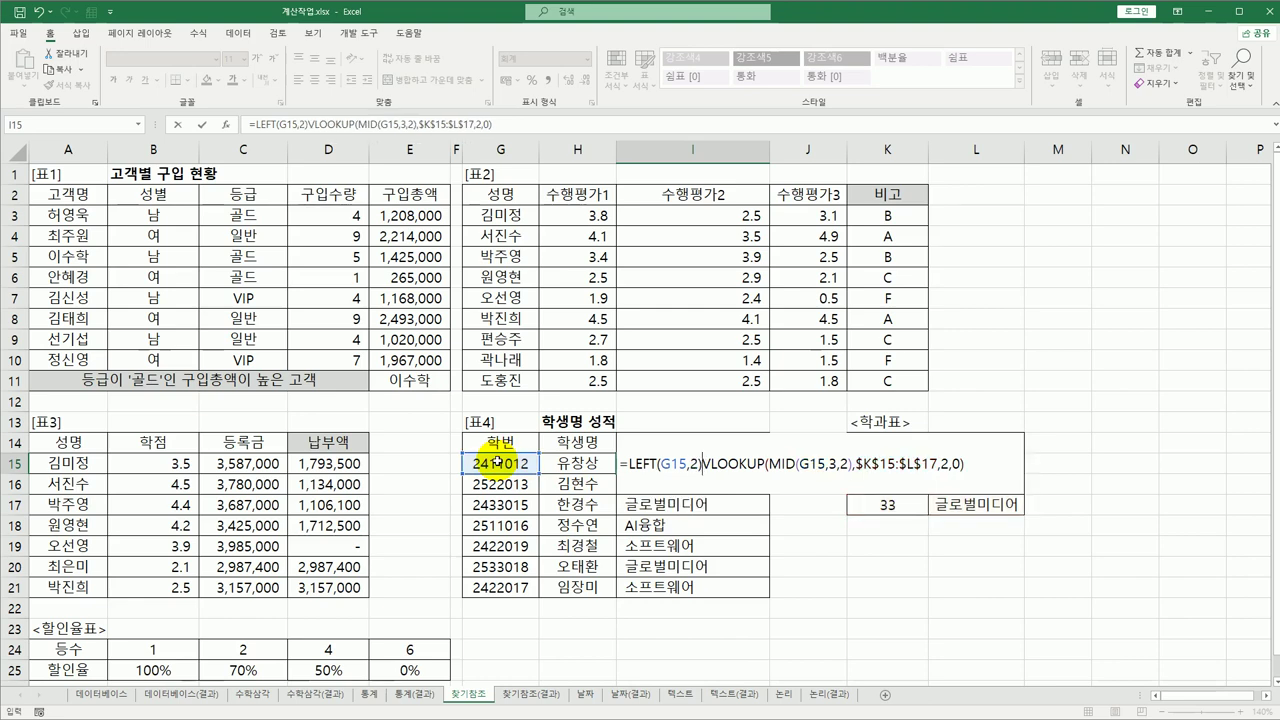
# Step: Join LEFT and VLOOKUP with &"학번 " &, enter the formula in I15 and fill it down to I21
pyautogui.write('&')
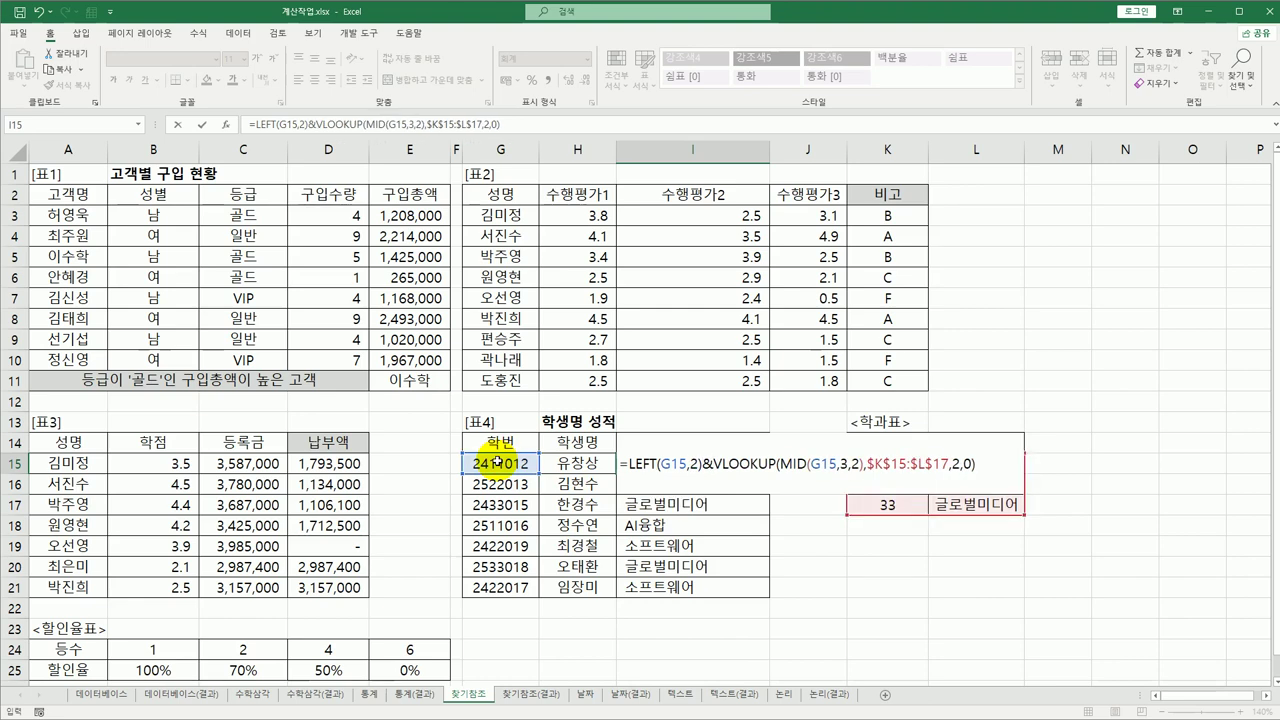
pyautogui.write('"학번 ')
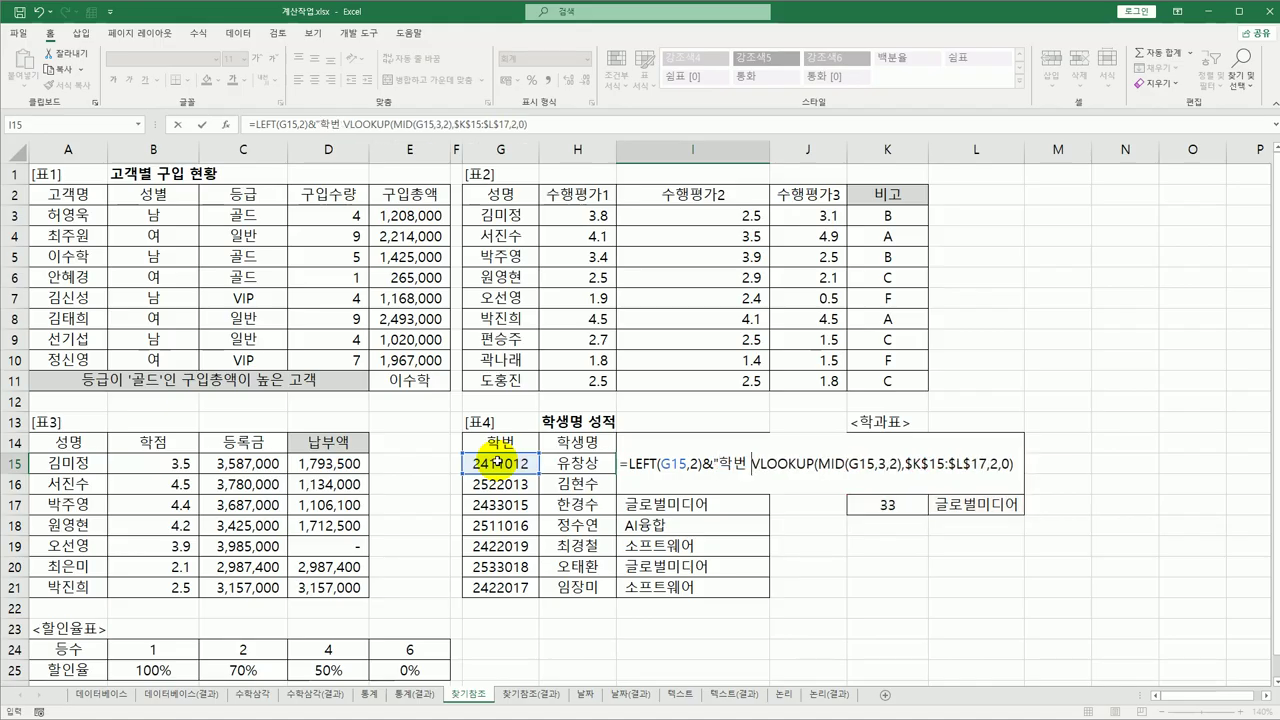
pyautogui.write('"')
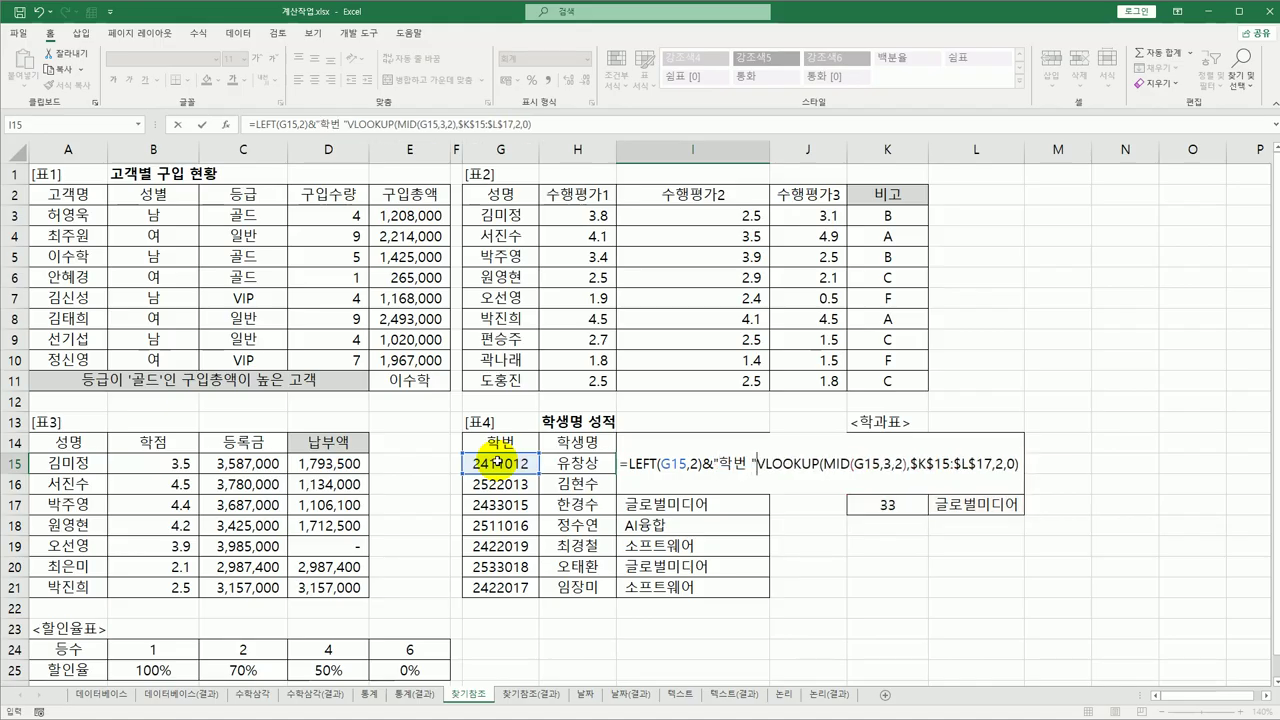
pyautogui.write(' &')
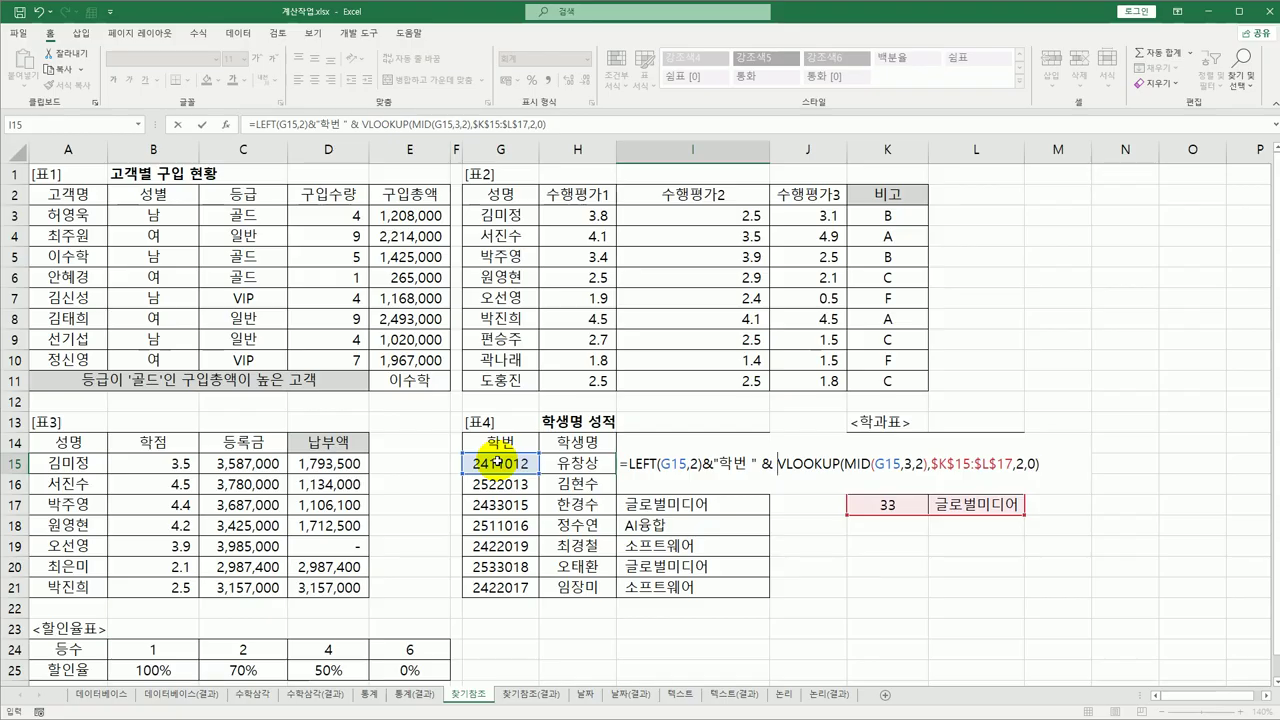
pyautogui.press('Return')
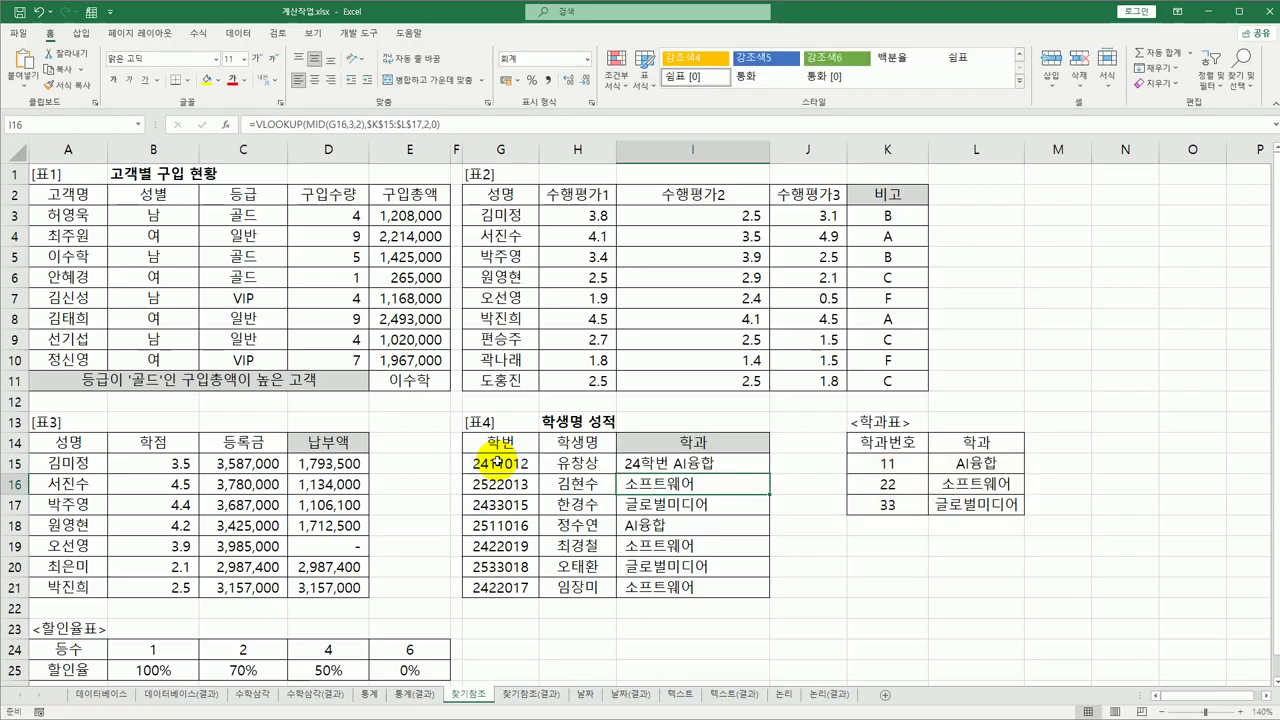
pyautogui.click(655, 463)
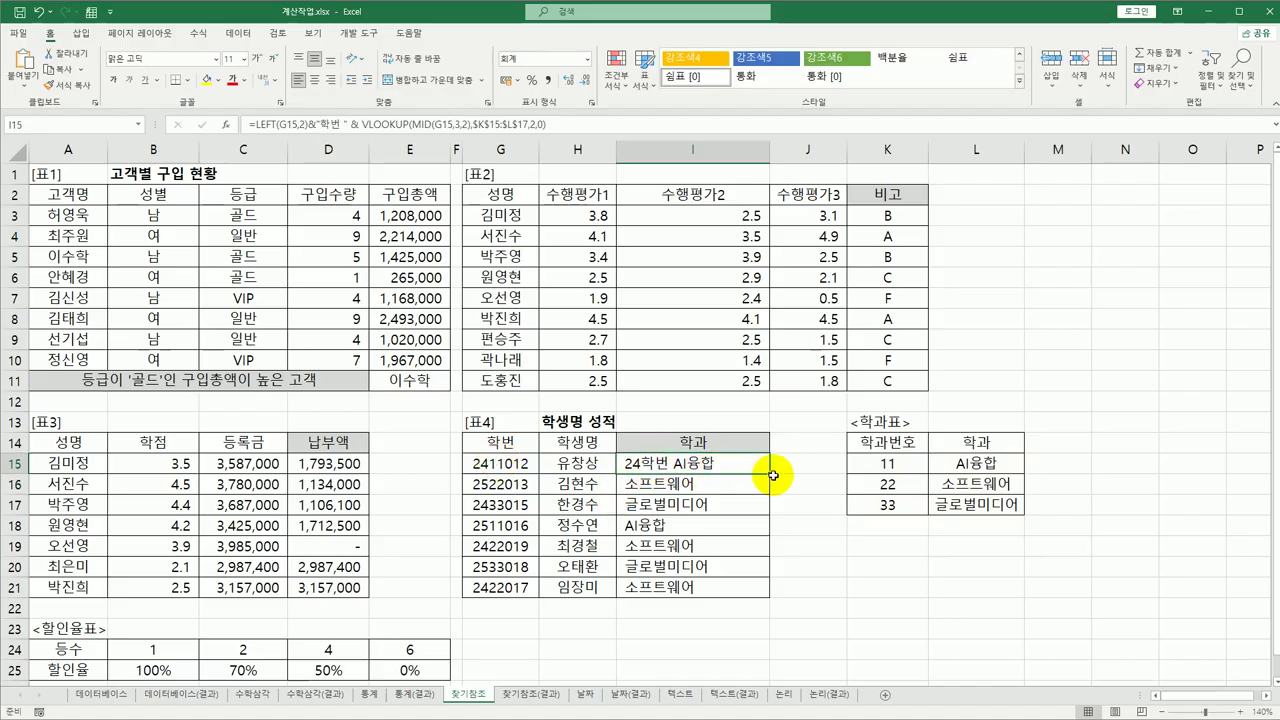
pyautogui.moveTo(768, 473); pyautogui.dragTo(749, 590)
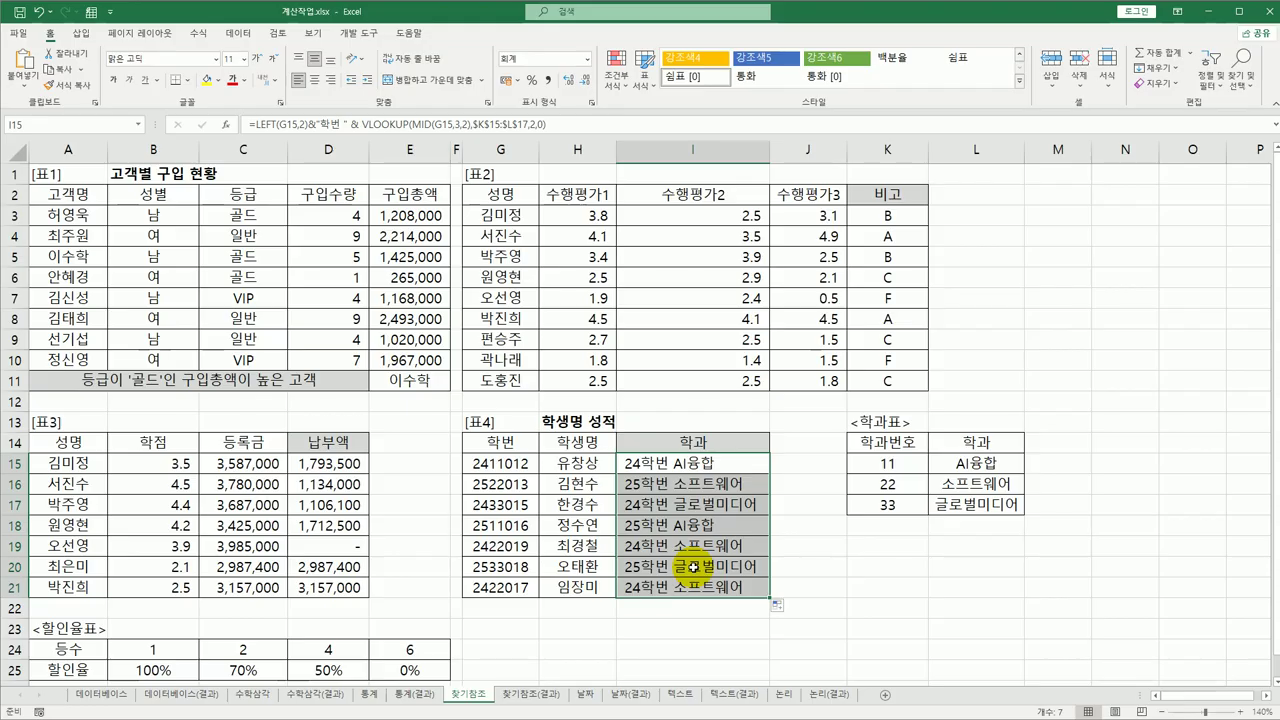
pyautogui.click(672, 462)
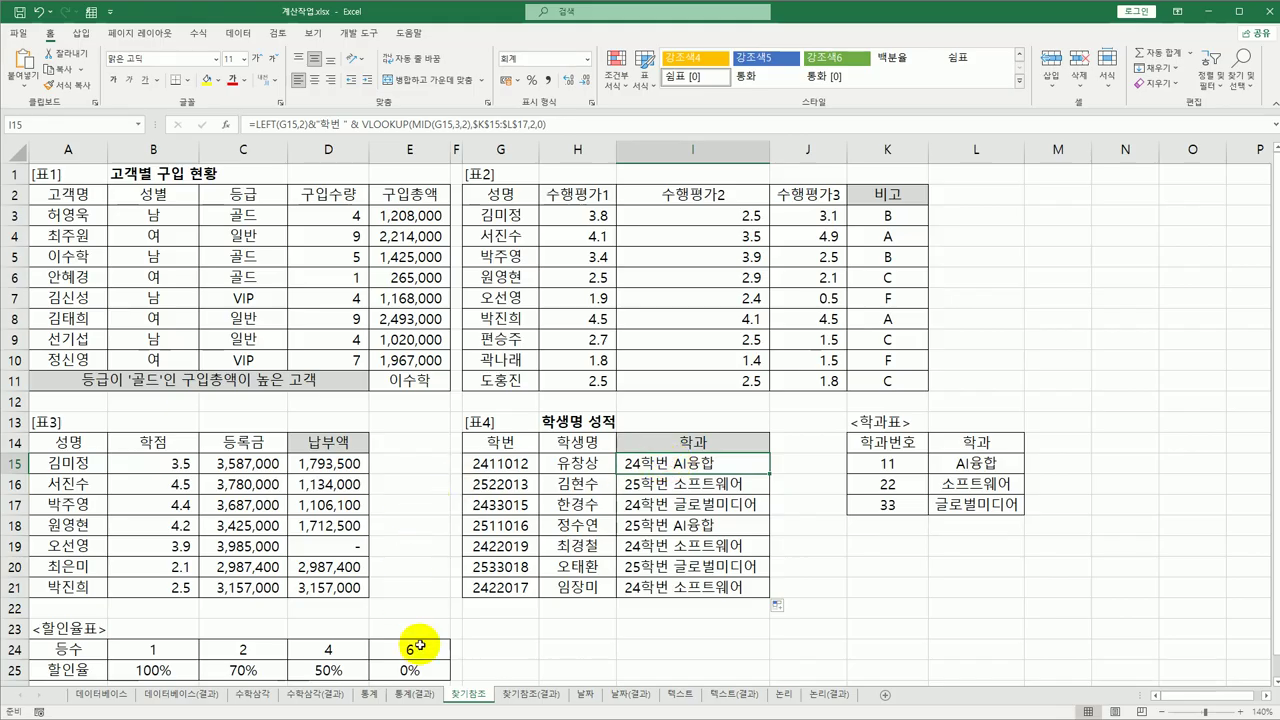
# Step: Compare the 표3 납부액 and 표4 학과 columns on the 찾기참조 sheet with those on 찾기참조(결과)
pyautogui.click(537, 703)
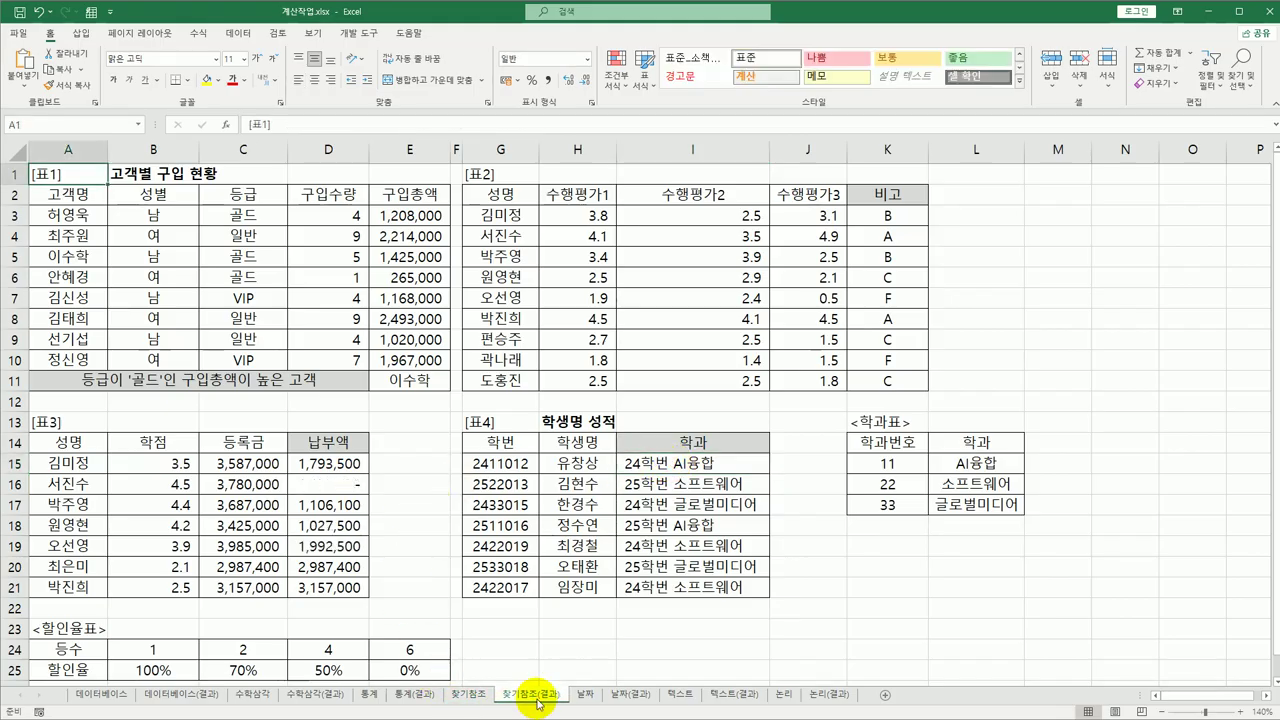
pyautogui.click(460, 693)
pyautogui.click(522, 692)
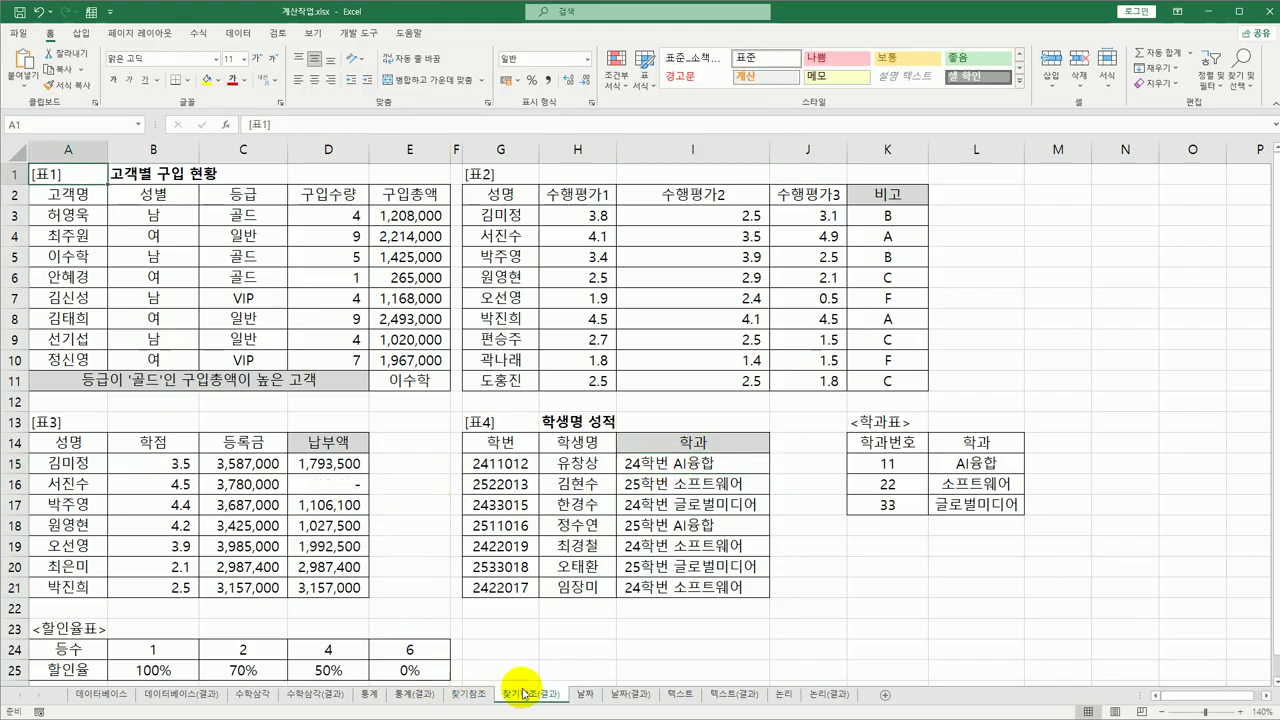
pyautogui.click(477, 694)
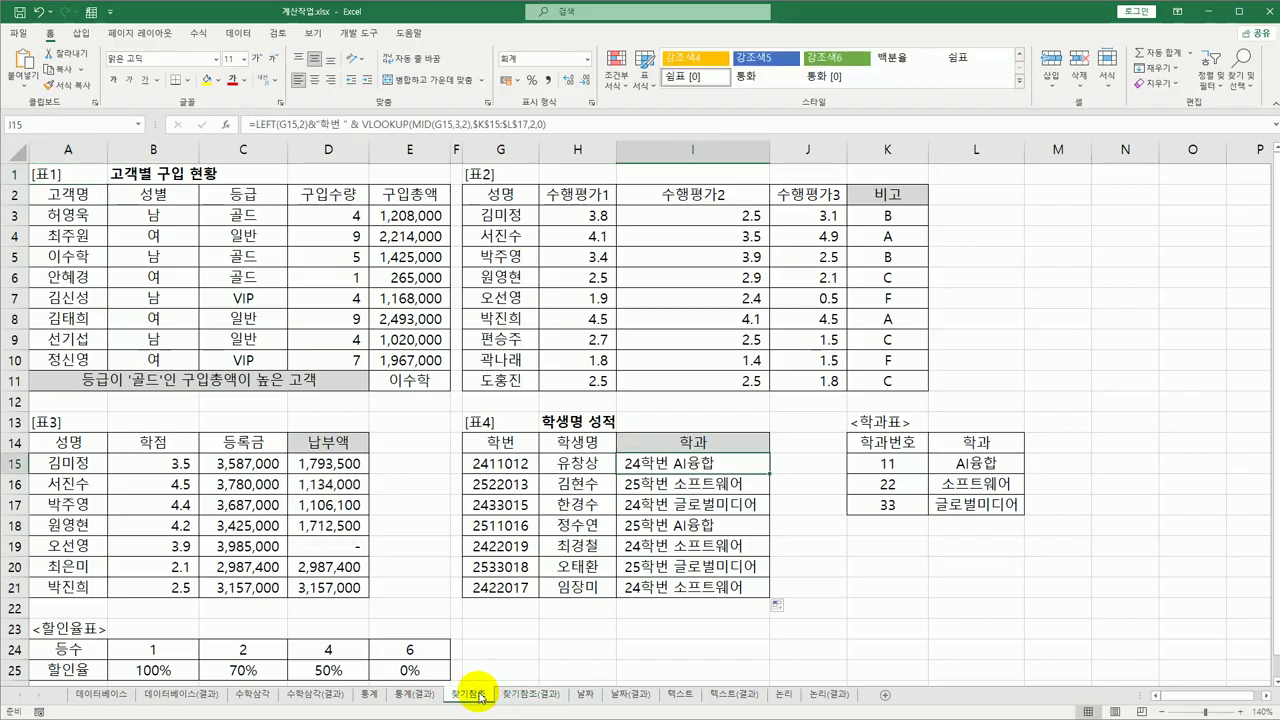
pyautogui.click(510, 693)
pyautogui.click(484, 697)
pyautogui.click(512, 693)
pyautogui.click(486, 697)
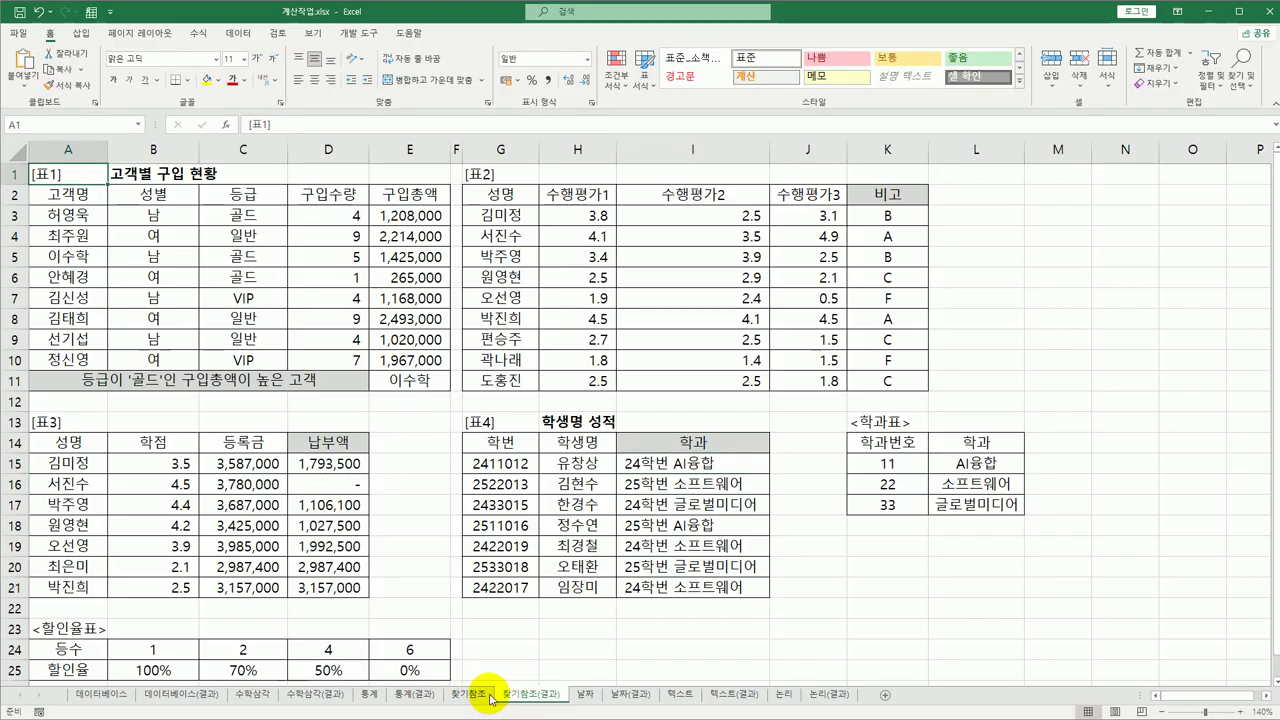
pyautogui.click(512, 693)
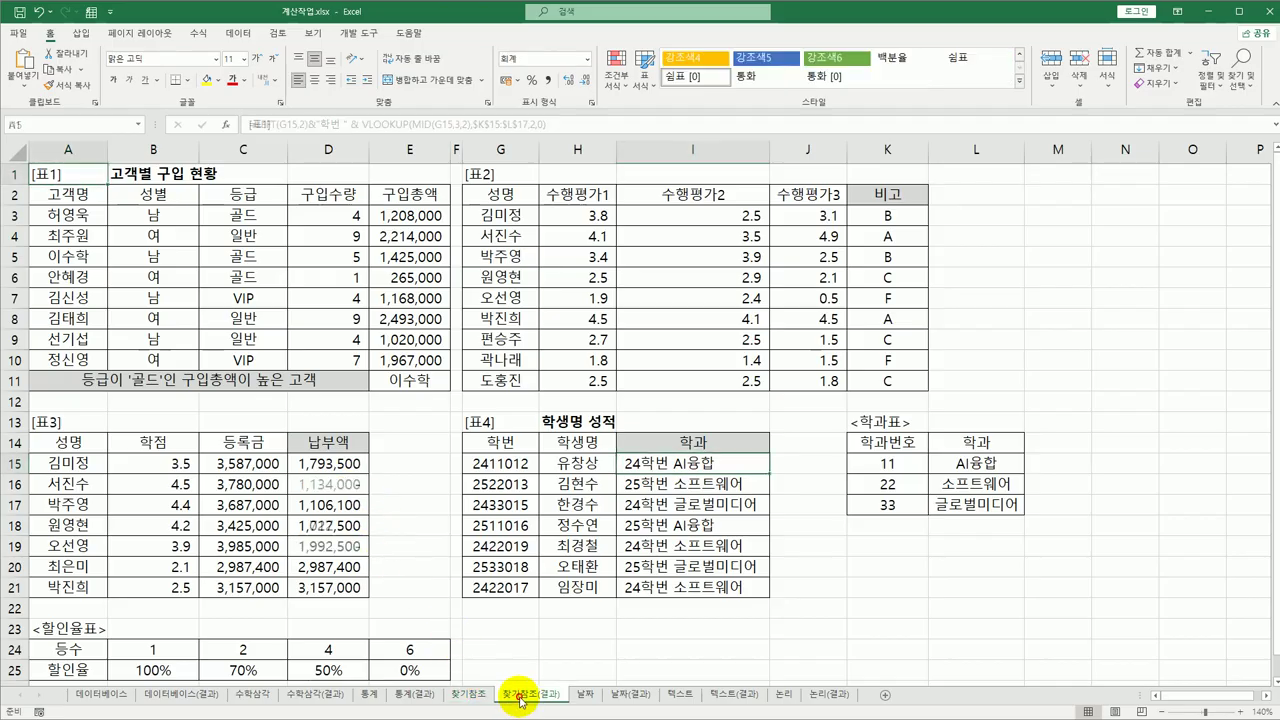
pyautogui.click(484, 697)
# Step: Compare the RANK.EQ arguments in the D15 납부액 formula on 찾기참조 with those on 찾기참조(결과)
pyautogui.click(330, 463)
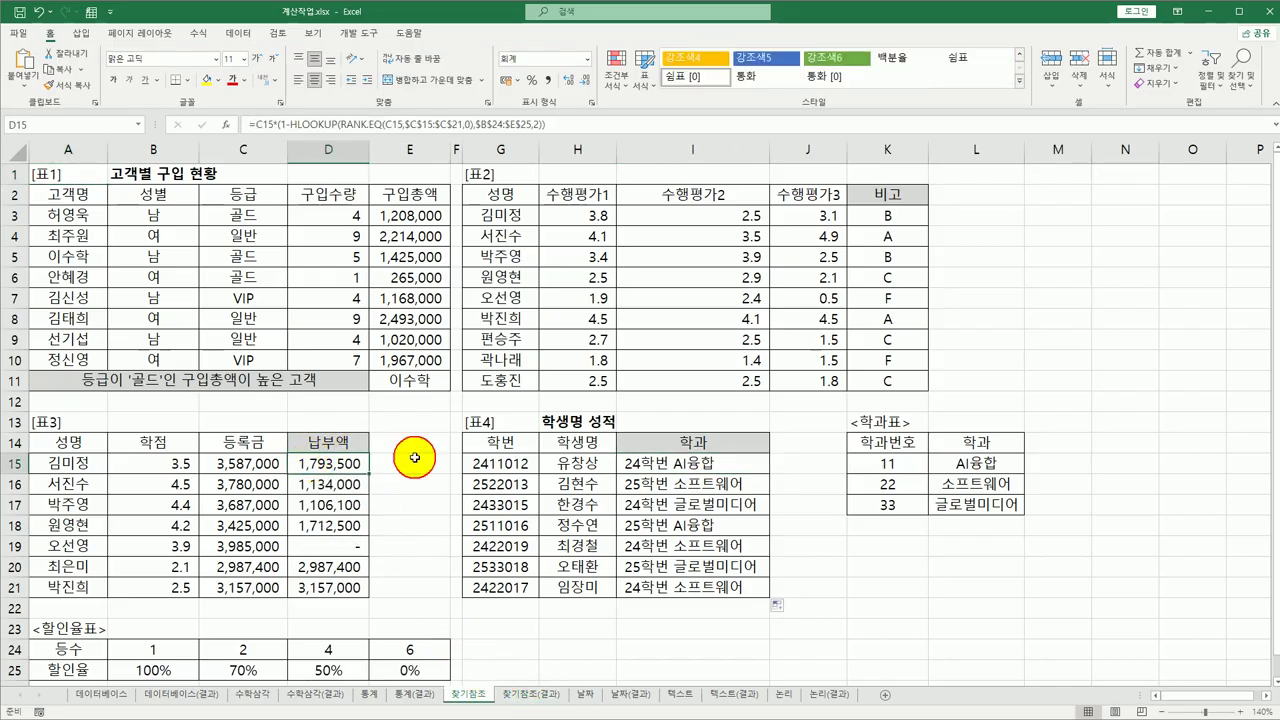
pyautogui.doubleClick(325, 463)
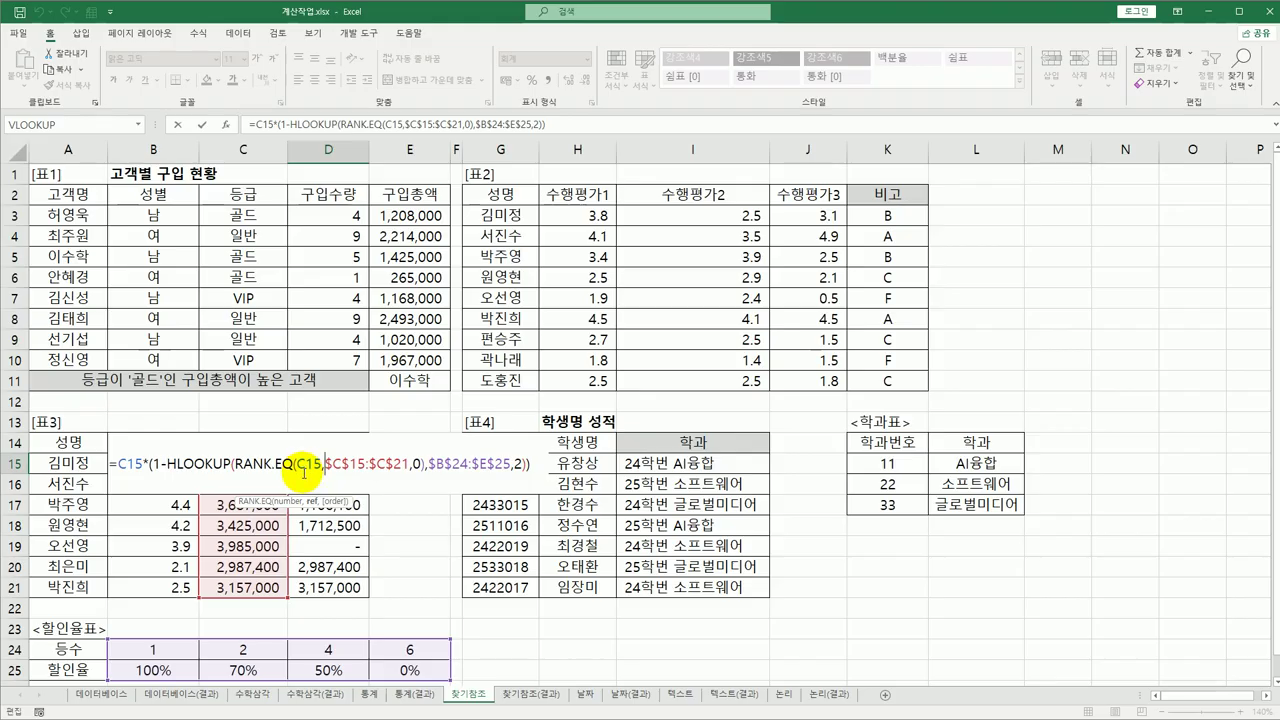
pyautogui.moveTo(241, 467); pyautogui.dragTo(422, 470)
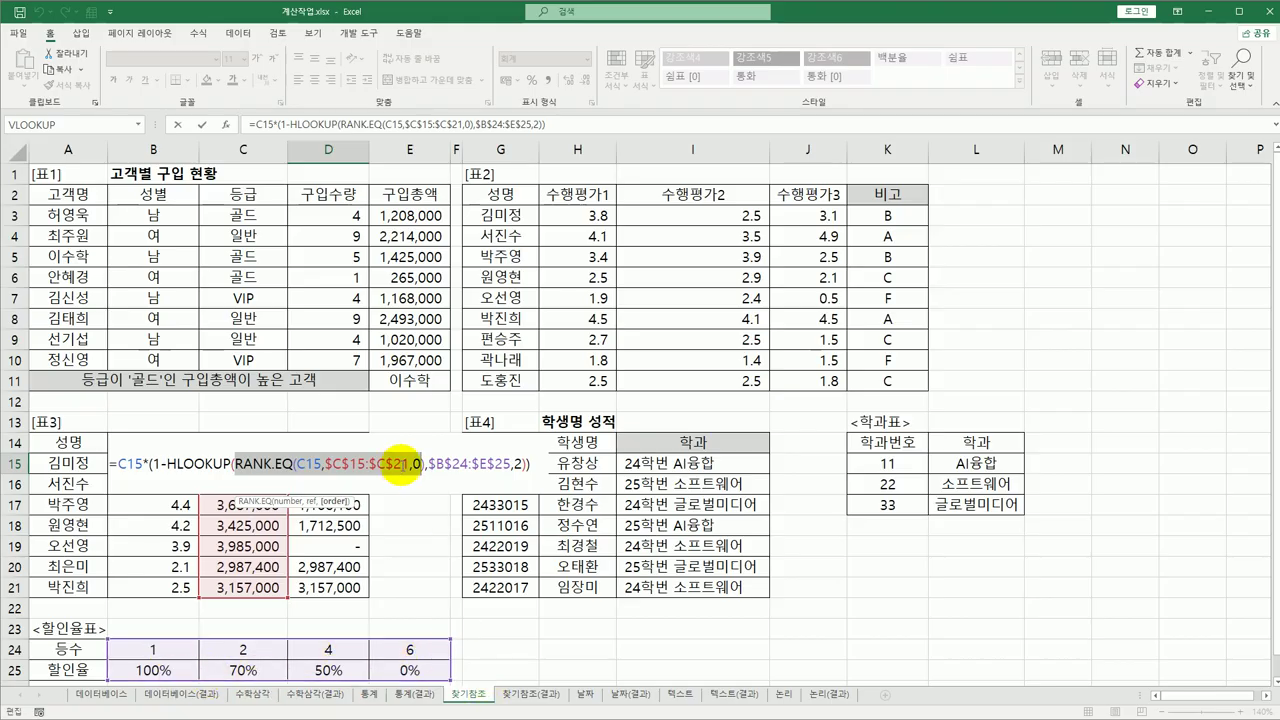
pyautogui.hotkey('ctrl', 'Return')
pyautogui.click(560, 698)
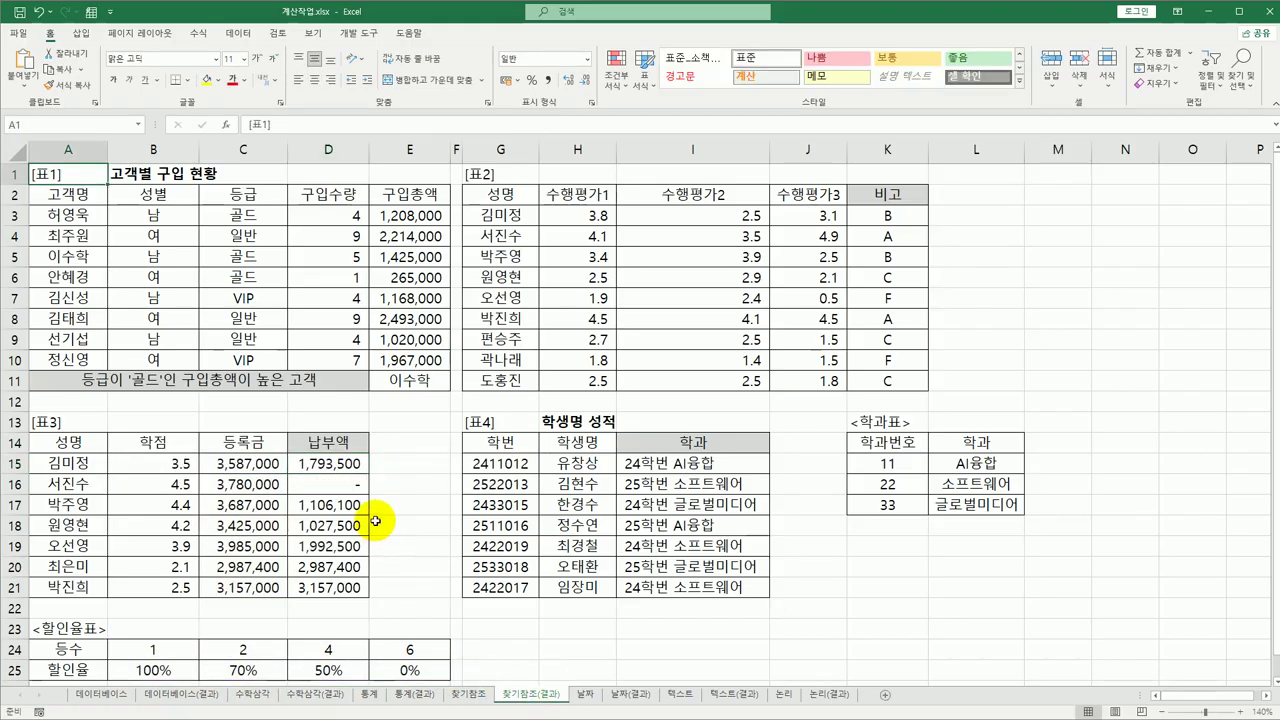
pyautogui.click(340, 463)
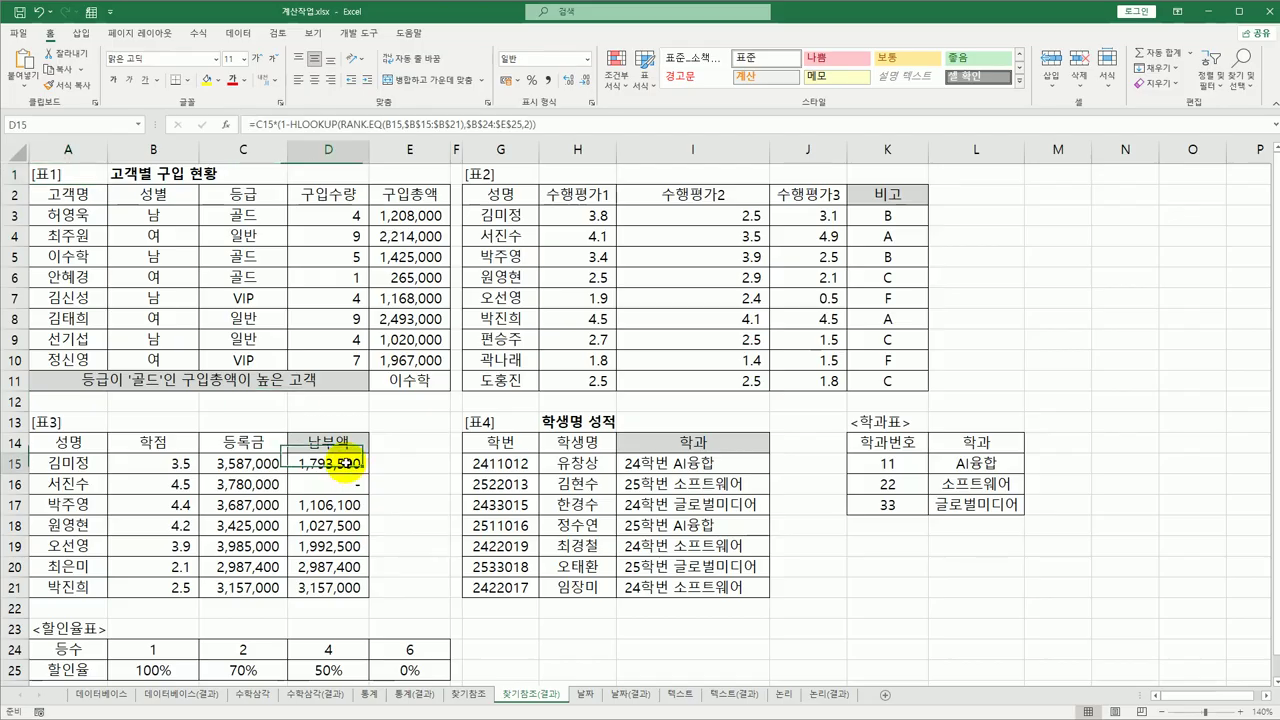
pyautogui.click(545, 124)
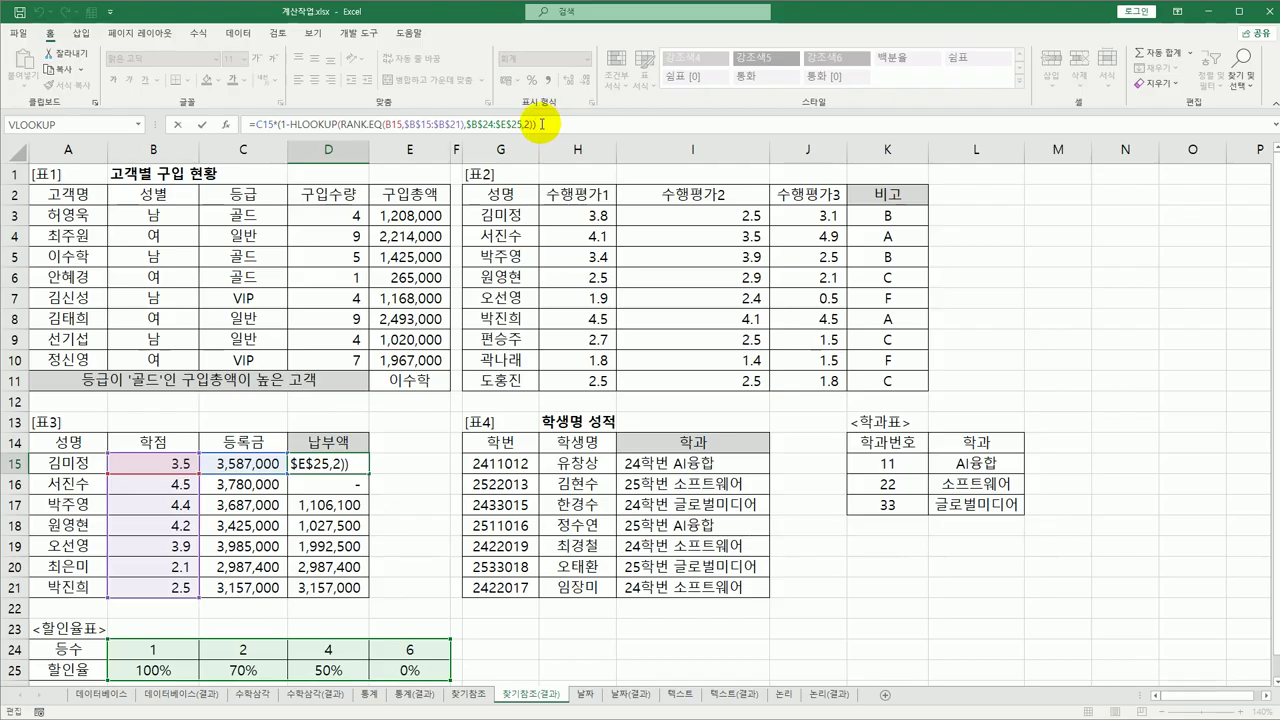
pyautogui.hotkey('ctrl', 'Return')
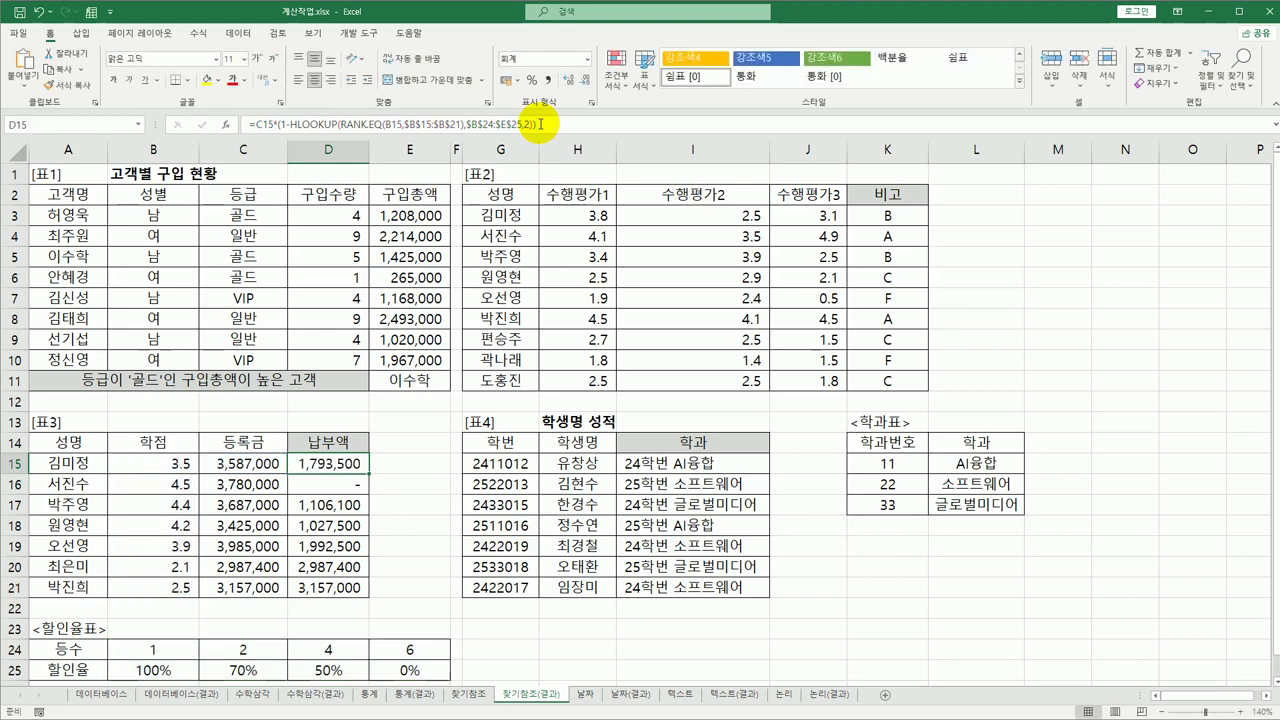
# Step: Open the RANK.EQ arguments of the D15 formula on the 찾기참조 sheet and set Number to B15
pyautogui.click(462, 697)
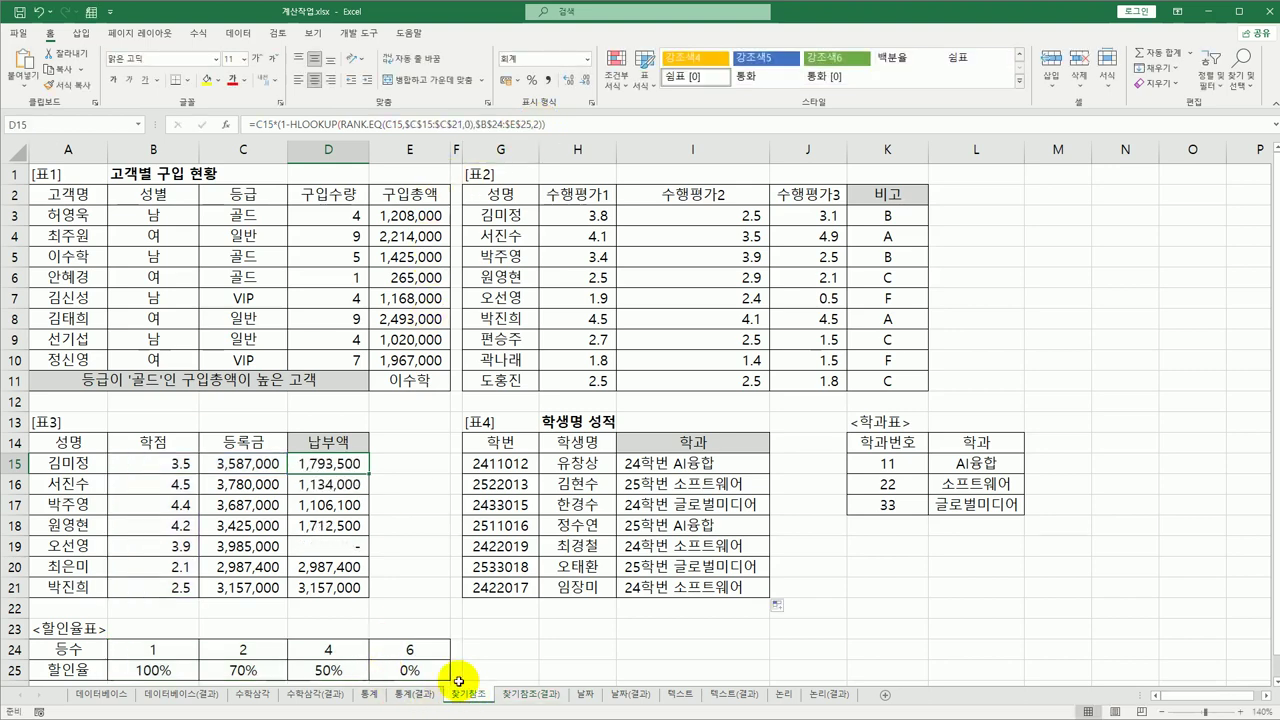
pyautogui.doubleClick(328, 464)
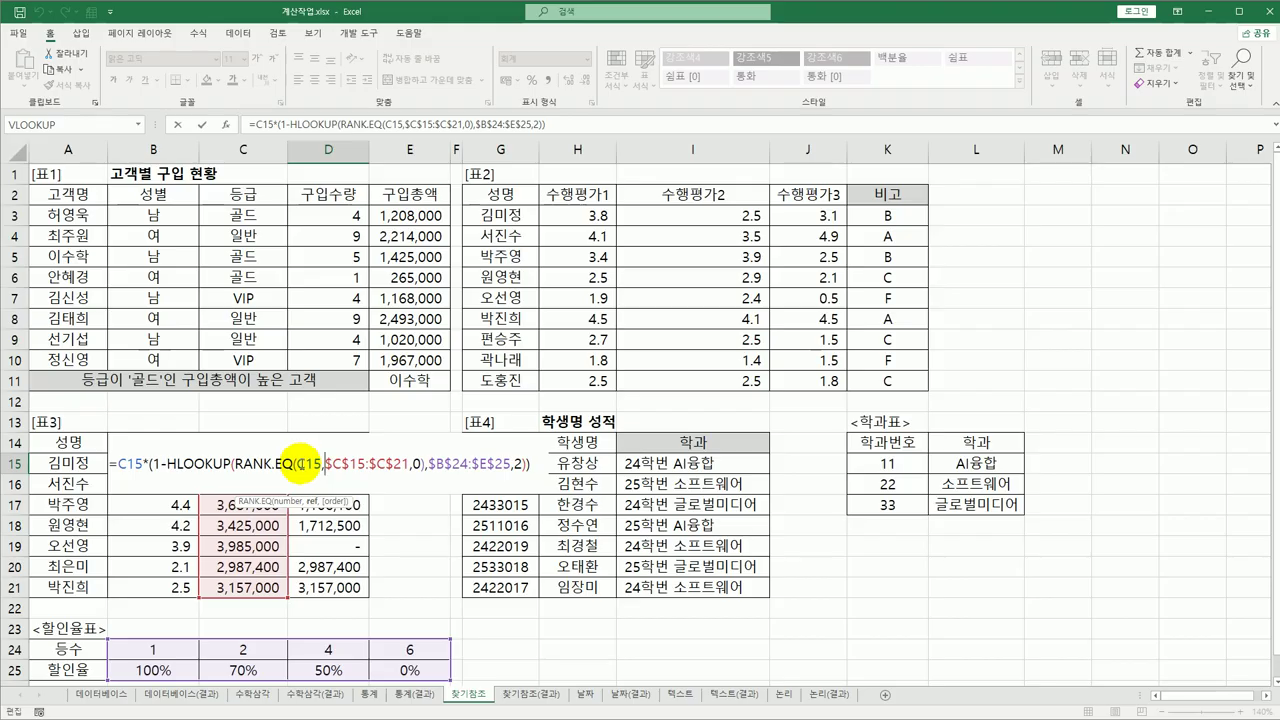
pyautogui.click(281, 463)
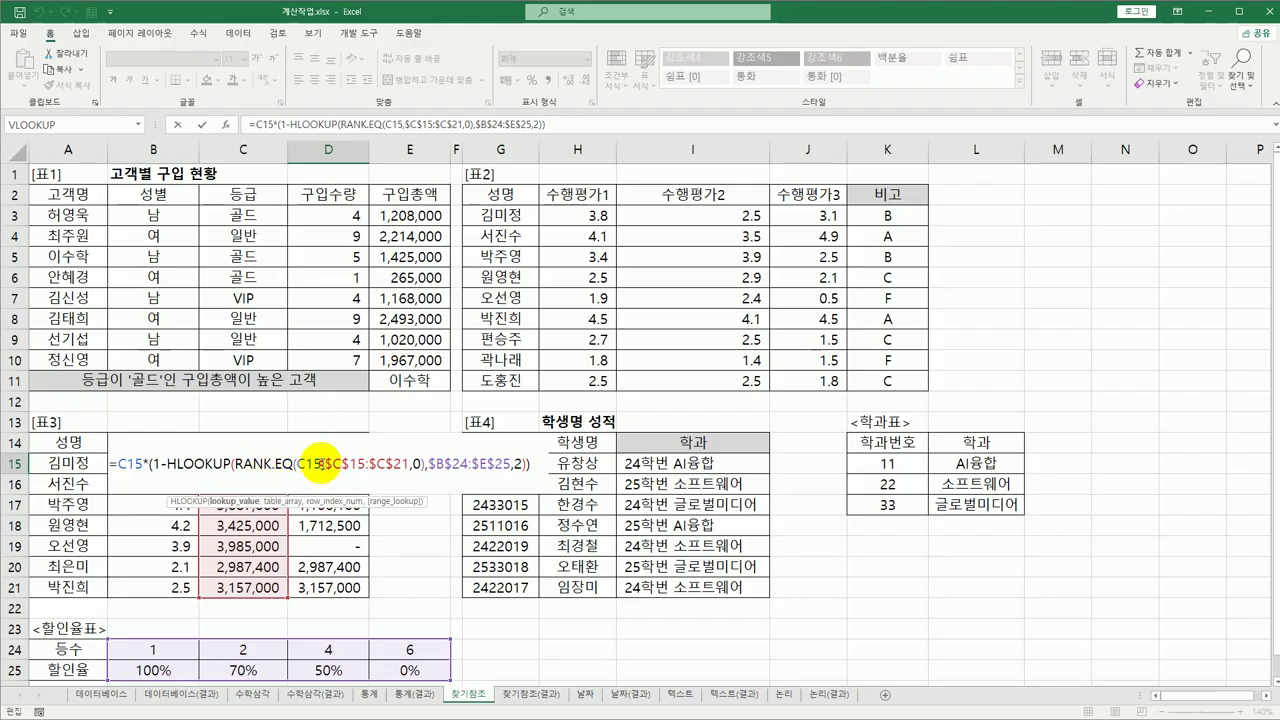
pyautogui.click(312, 463)
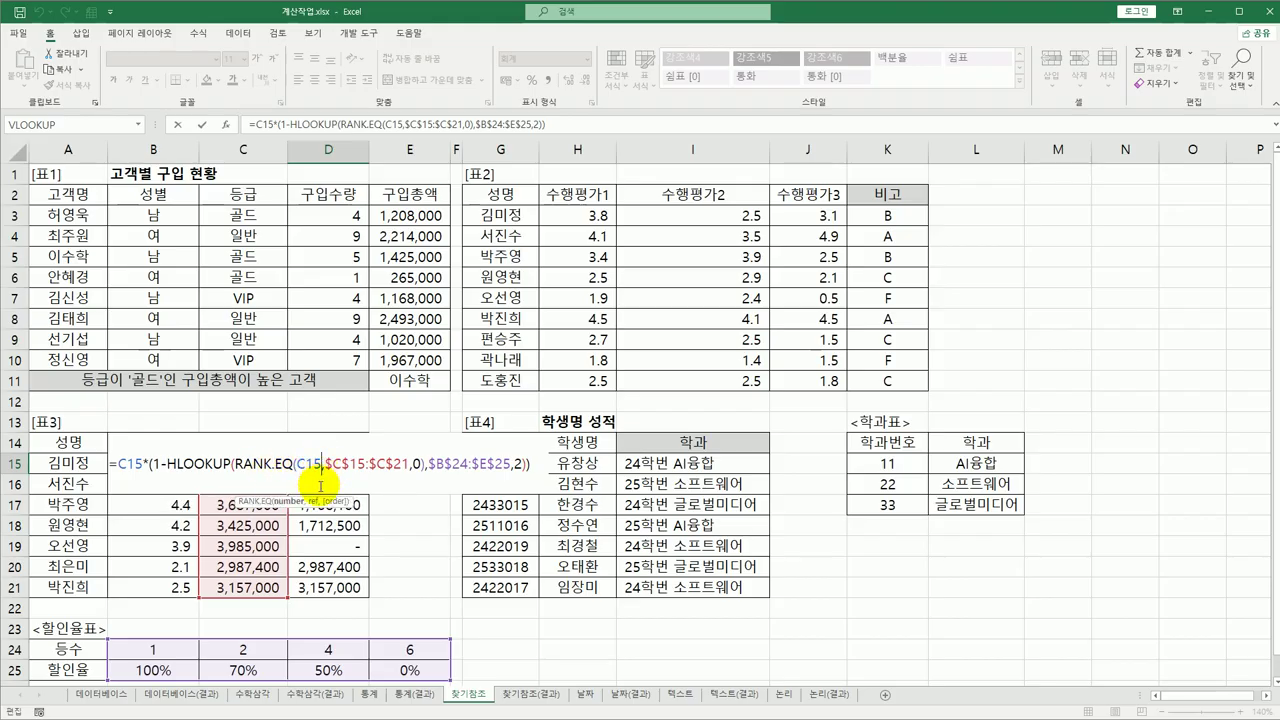
pyautogui.click(227, 128)
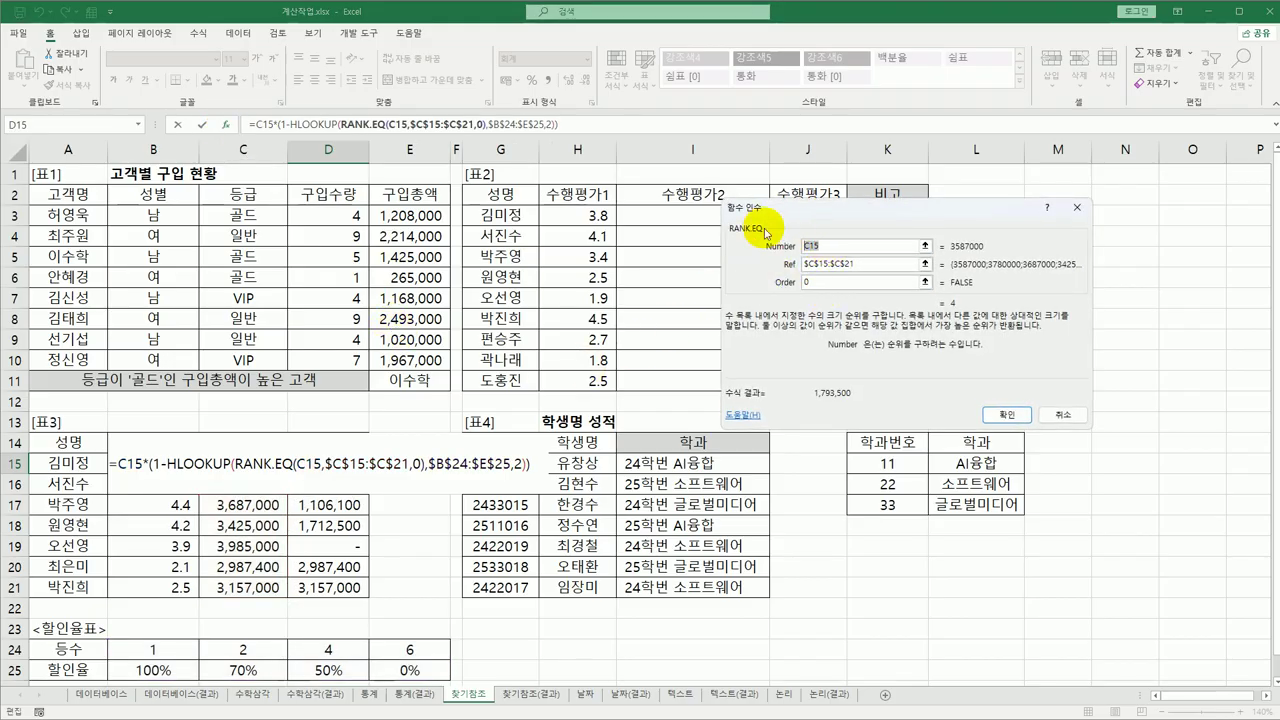
pyautogui.click(130, 463)
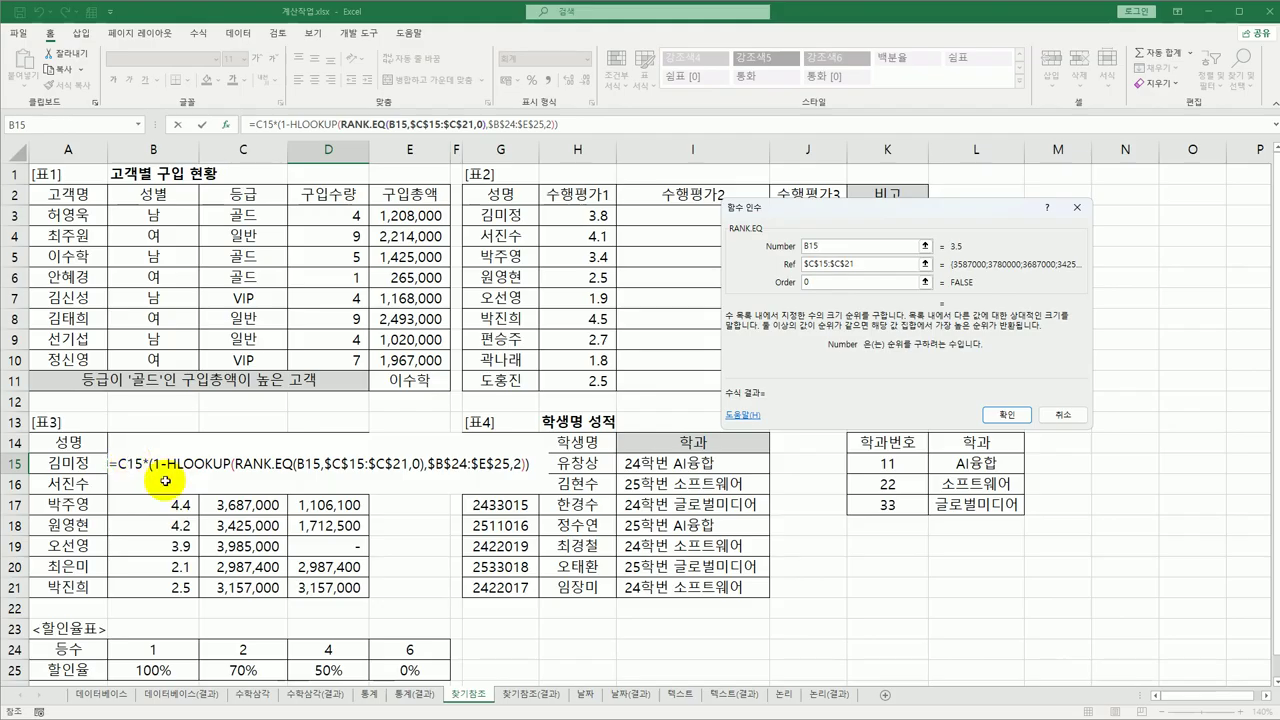
# Step: Set the RANK.EQ Ref to $B$15:$B$21, enter the formula in D15 and fill it down to D21
pyautogui.moveTo(882, 263); pyautogui.dragTo(812, 263)
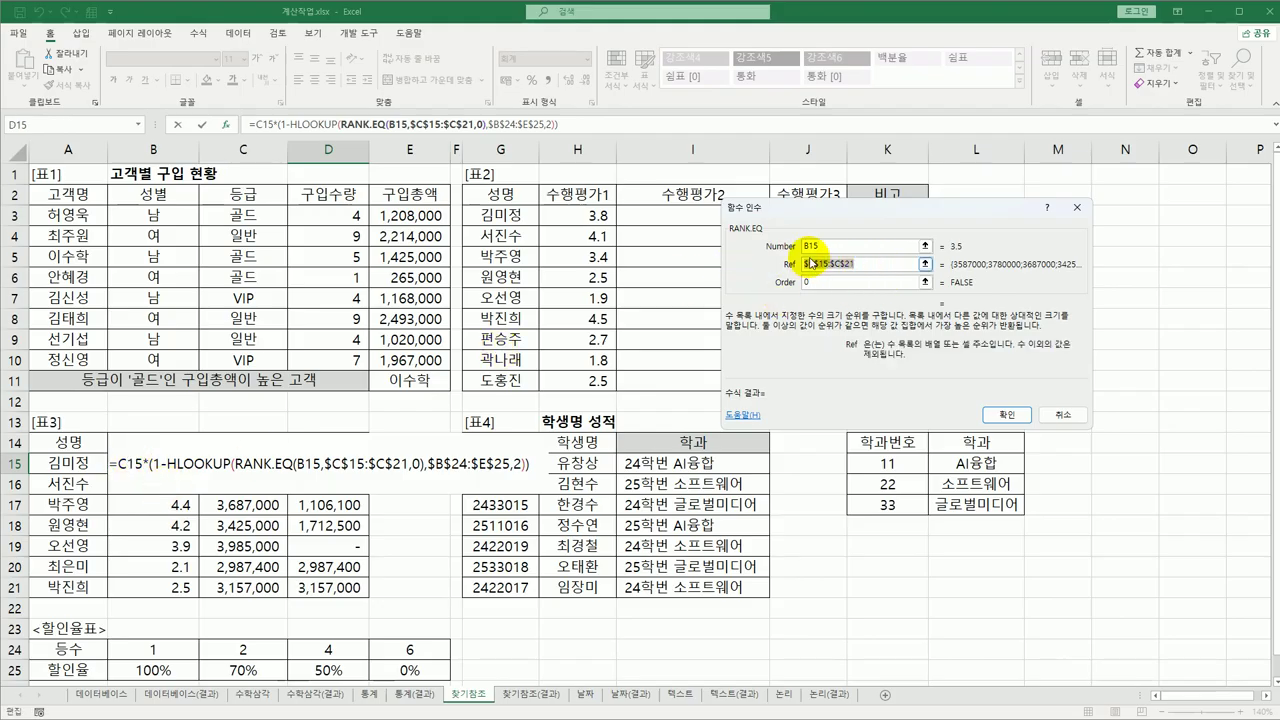
pyautogui.moveTo(130, 463); pyautogui.dragTo(144, 590)
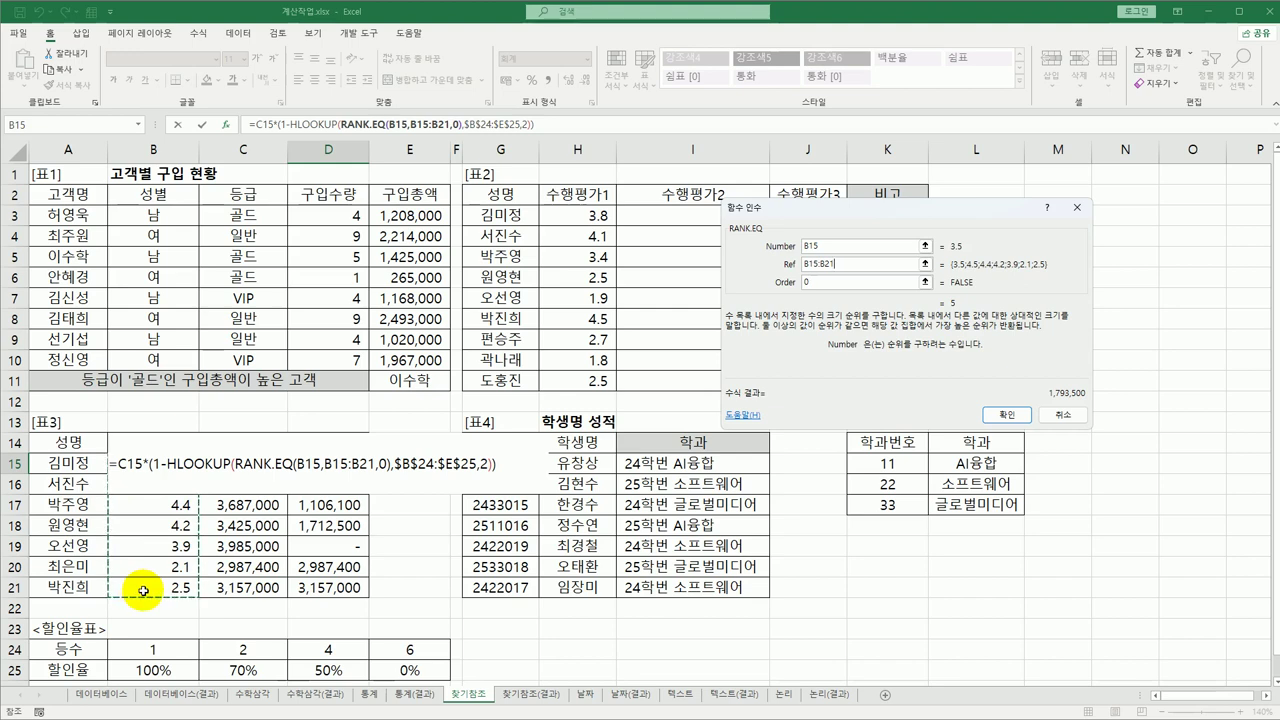
pyautogui.press('F4')
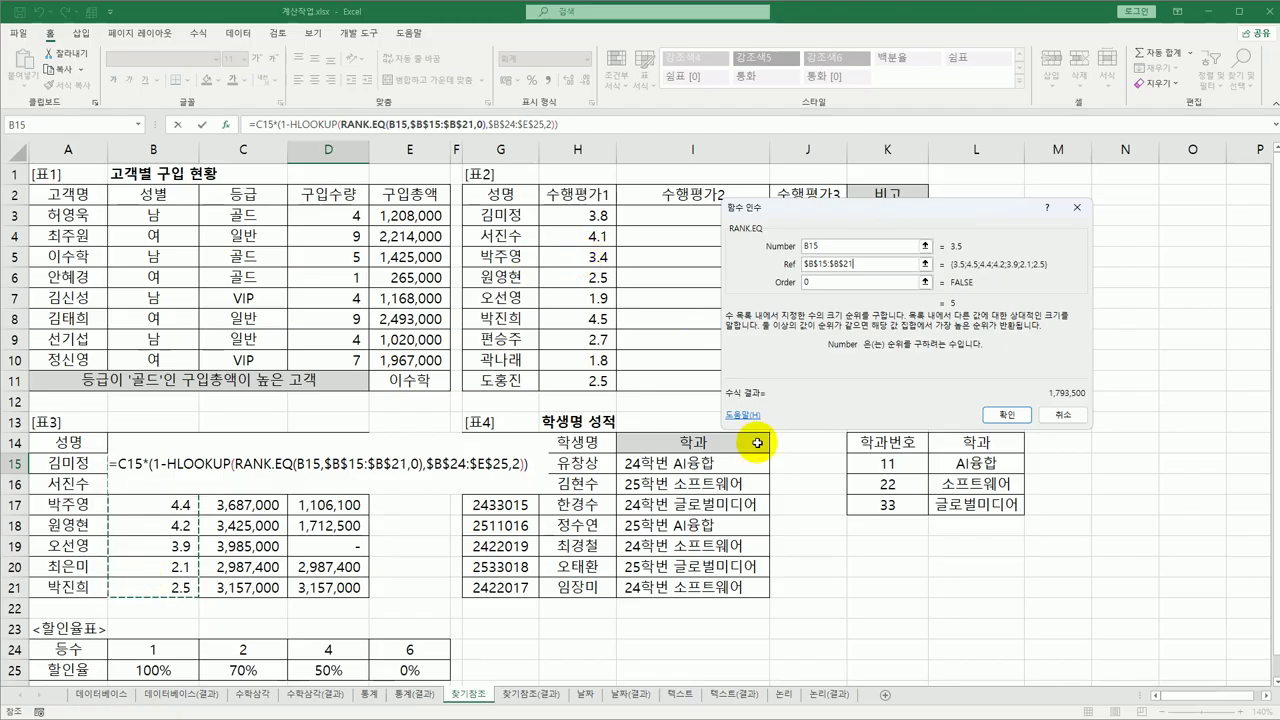
pyautogui.click(1016, 414)
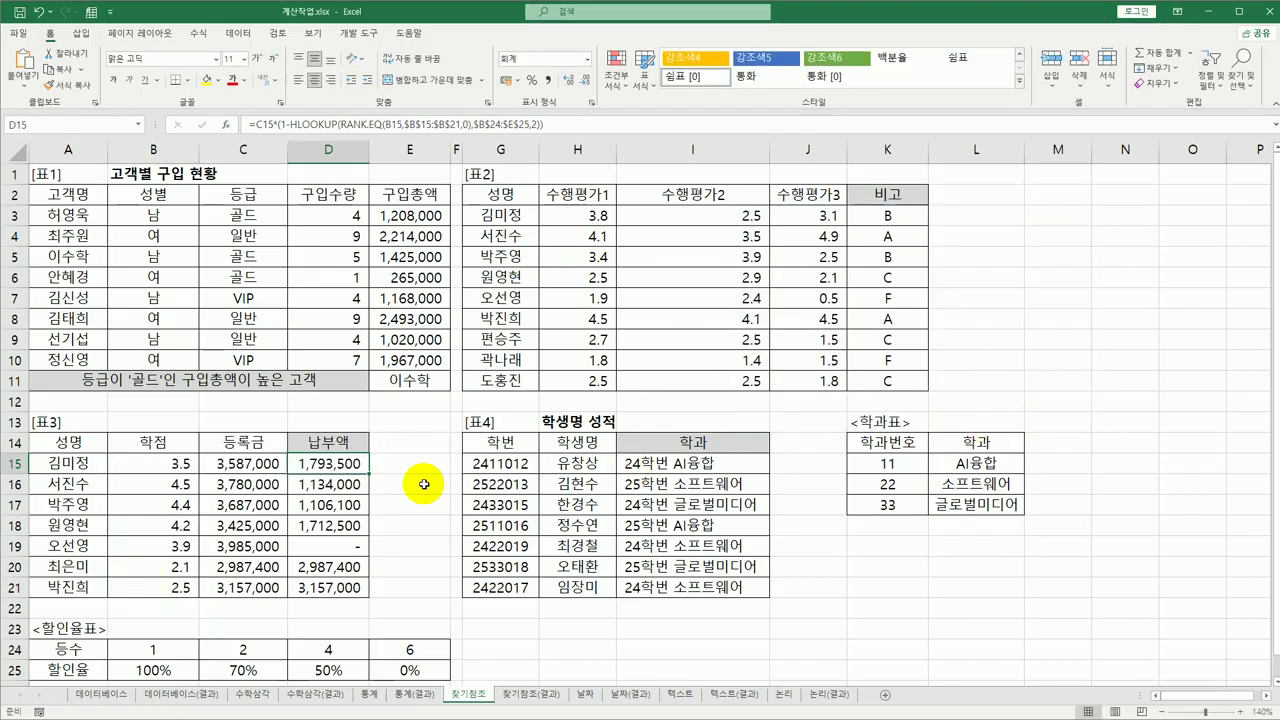
pyautogui.moveTo(368, 474); pyautogui.dragTo(357, 588)
# Step: Check the 표3 납부액 column against 찾기참조(결과) and review the 학점 and 할인율표 cells its formula uses
pyautogui.click(343, 465)
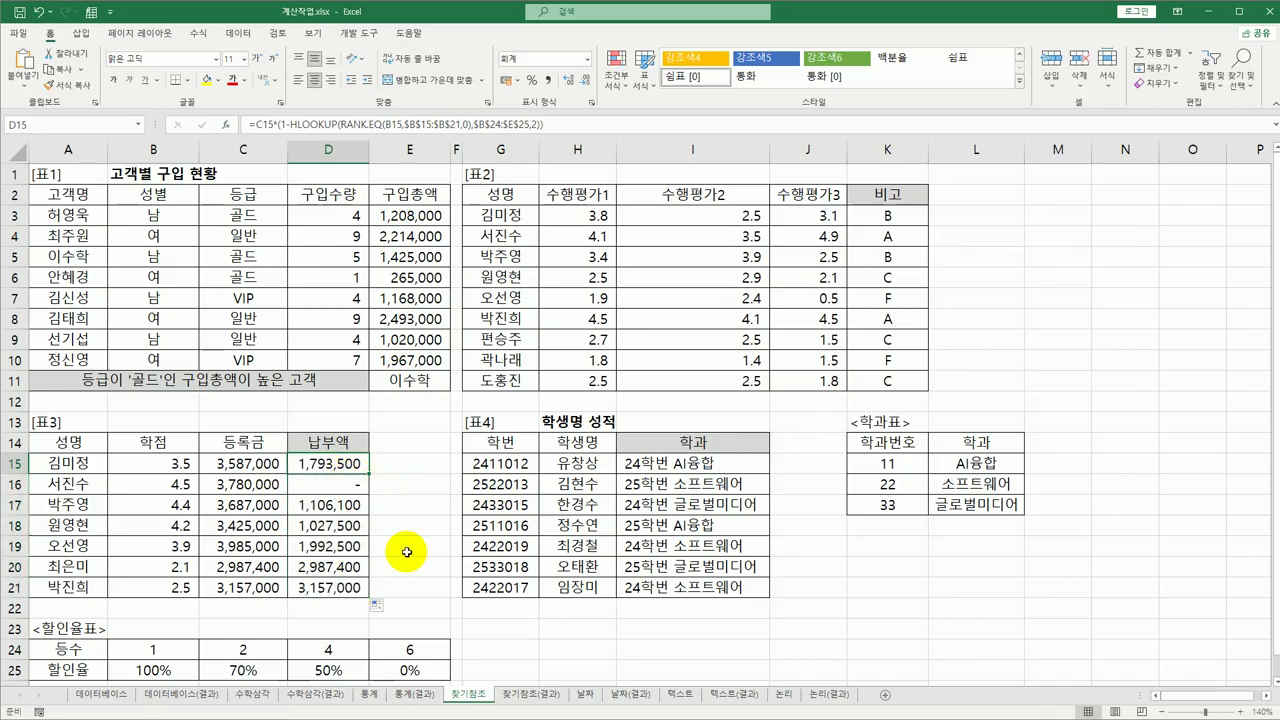
pyautogui.click(515, 693)
pyautogui.click(474, 696)
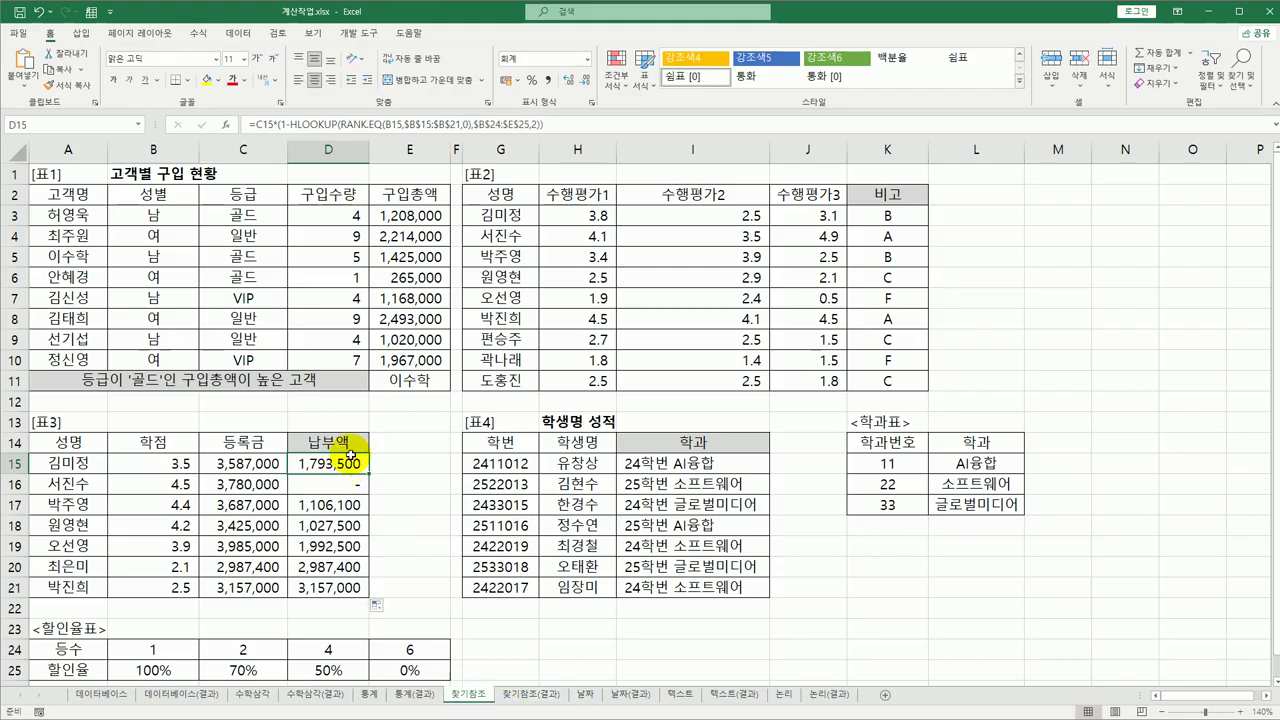
pyautogui.click(185, 465)
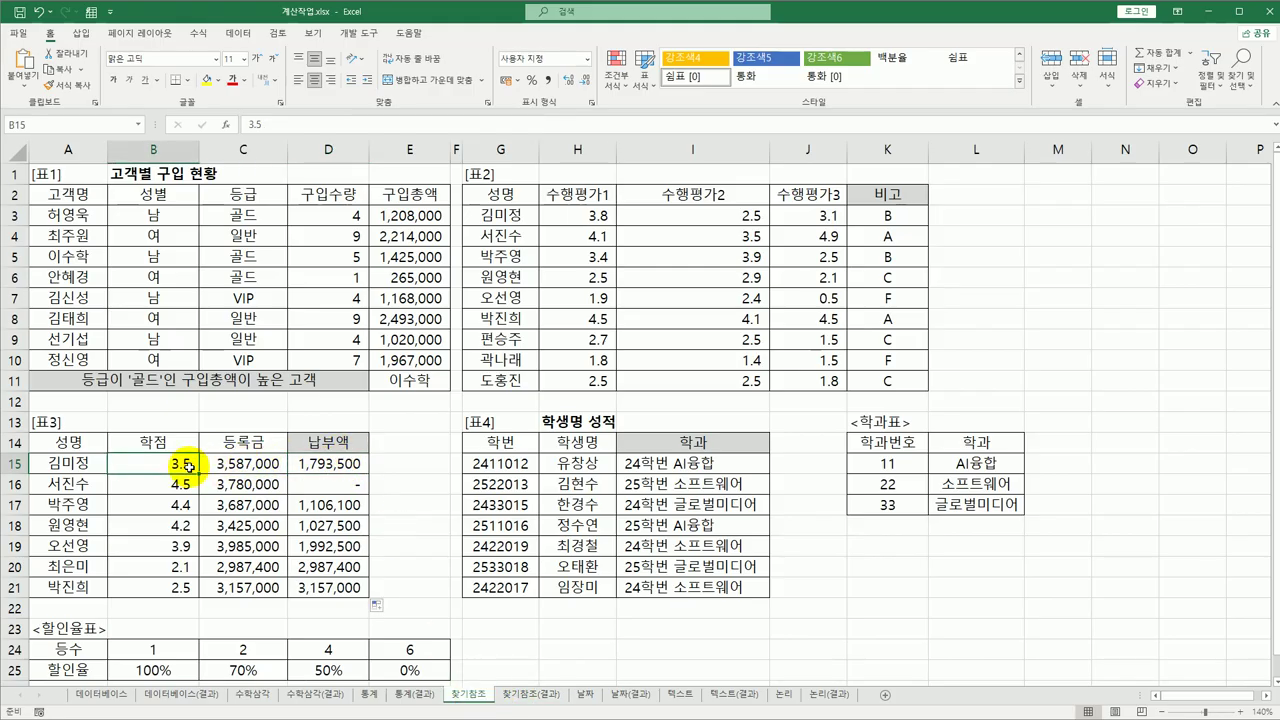
pyautogui.click(336, 464)
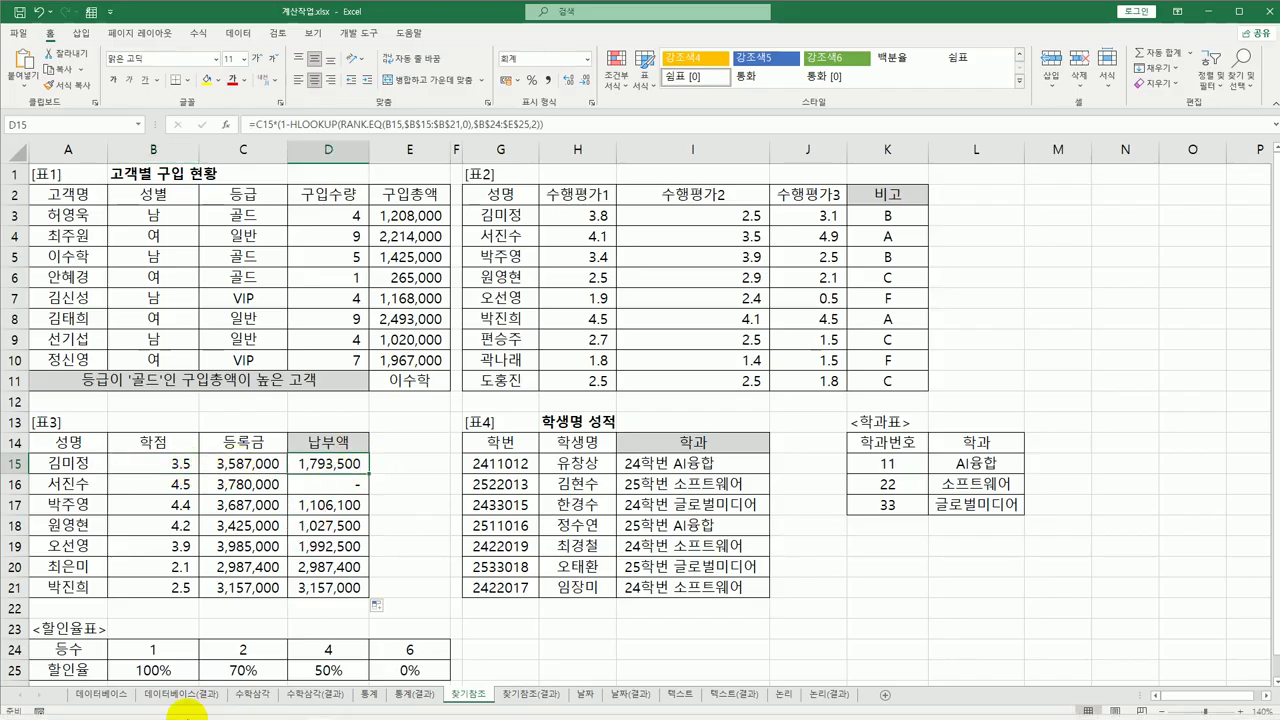
pyautogui.moveTo(138, 641); pyautogui.dragTo(386, 663)
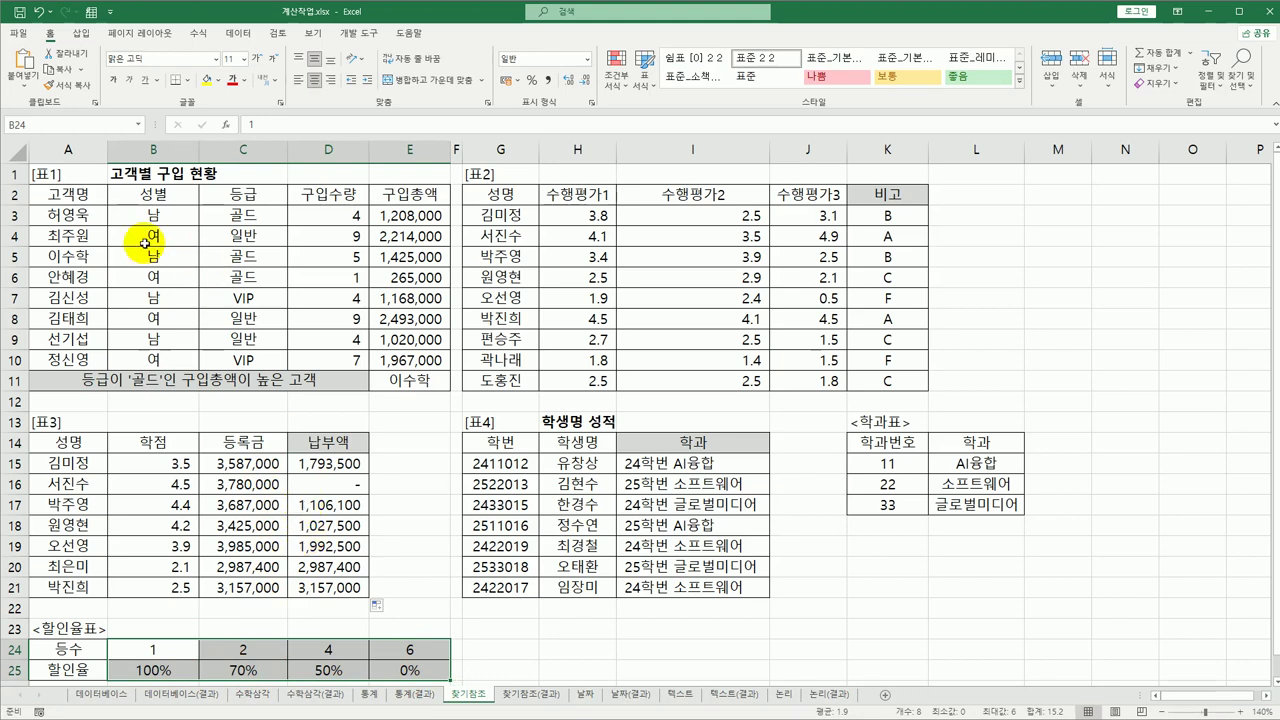
pyautogui.click(72, 170)
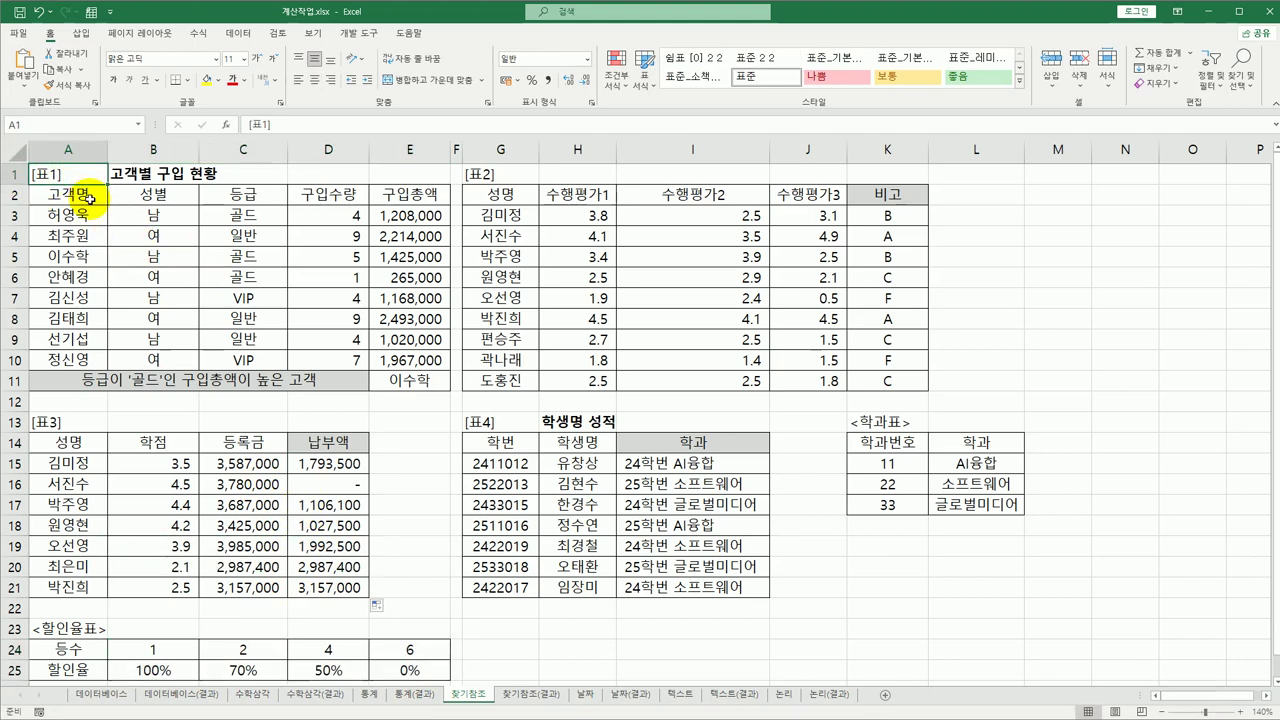